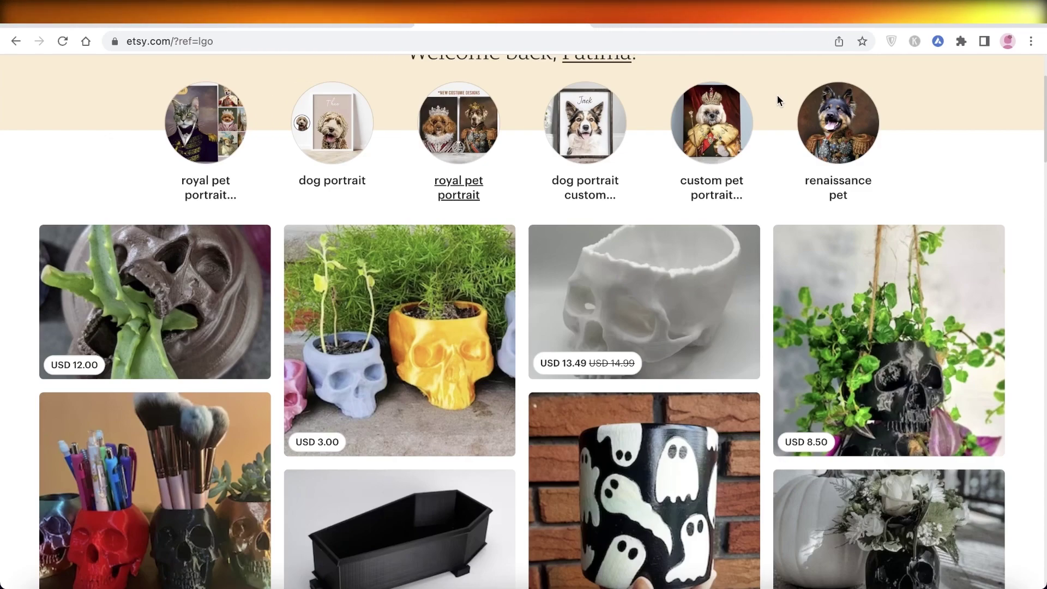
- Scroll over the current Etsy page, then return to the Etsy home page
{"action": "scroll", "coordinate": [645, 247], "scroll_direction": "down", "scroll_amount": 8}
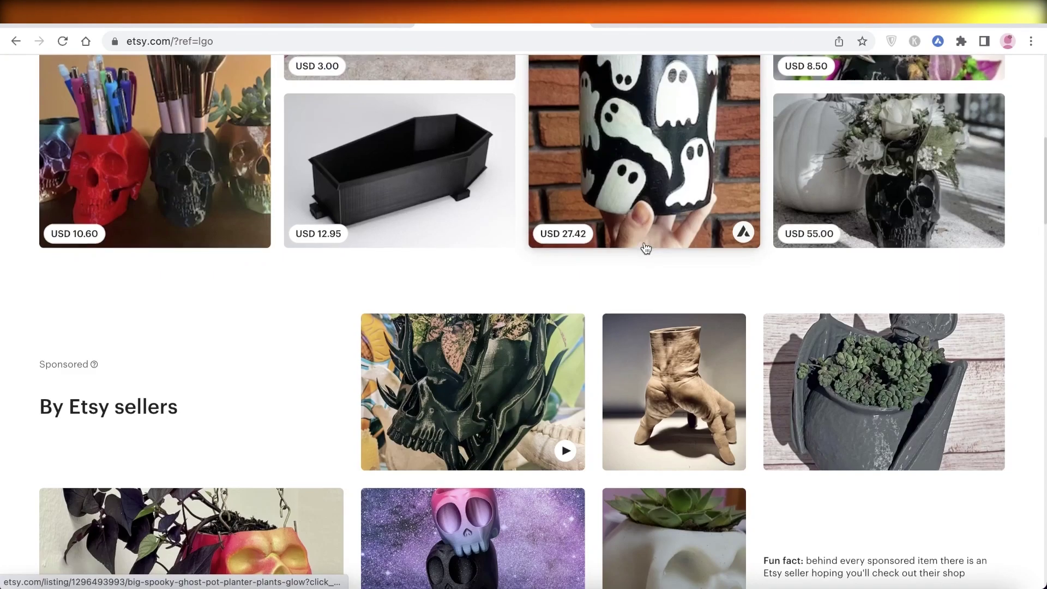
{"action": "scroll", "coordinate": [645, 246], "scroll_direction": "down", "scroll_amount": 2}
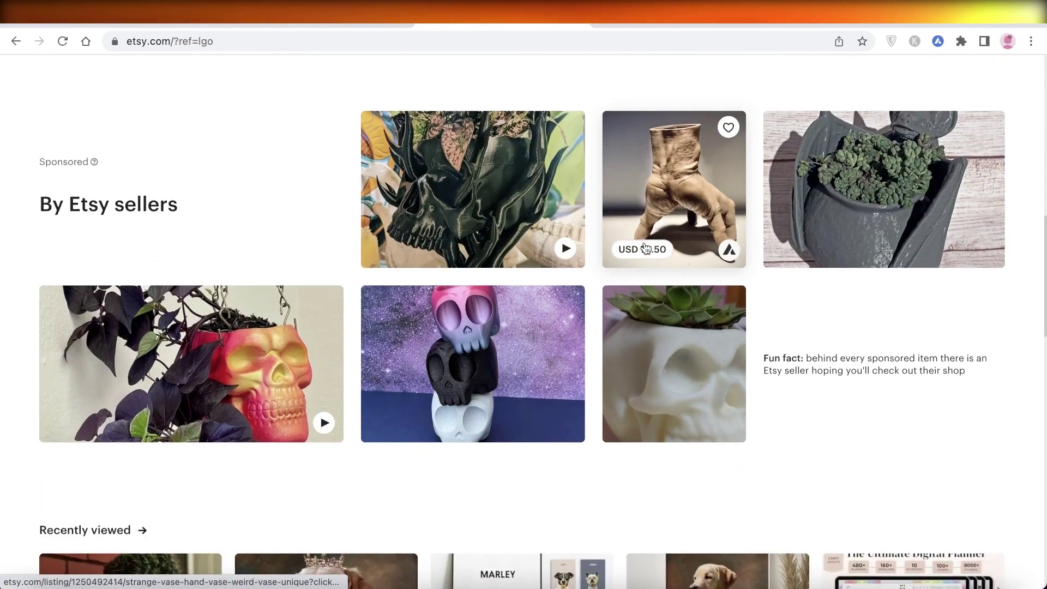
{"action": "scroll", "coordinate": [646, 247], "scroll_direction": "up", "scroll_amount": 6}
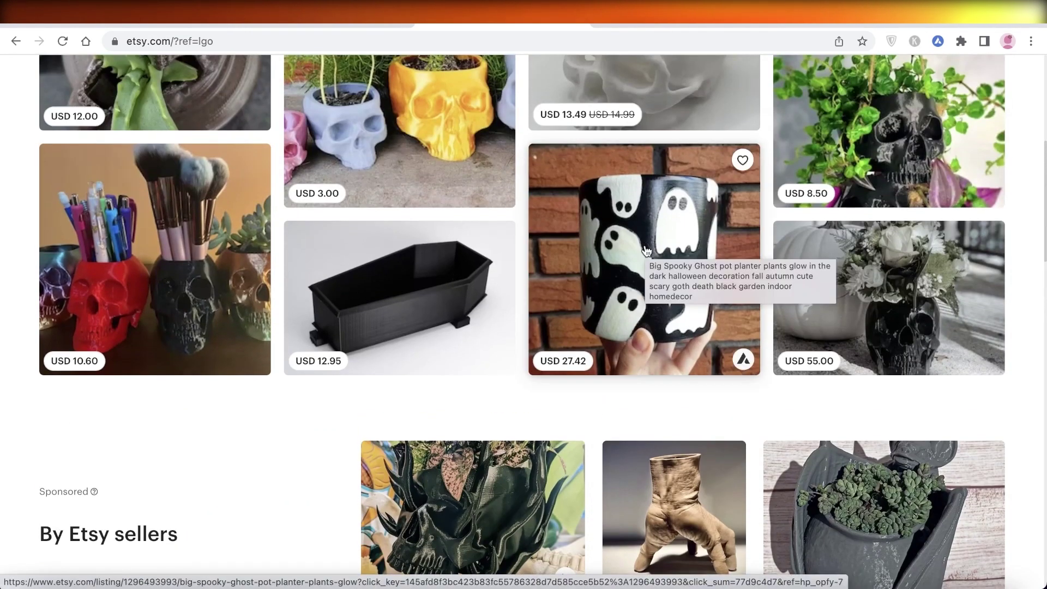
{"action": "scroll", "coordinate": [656, 214], "scroll_direction": "up", "scroll_amount": 7}
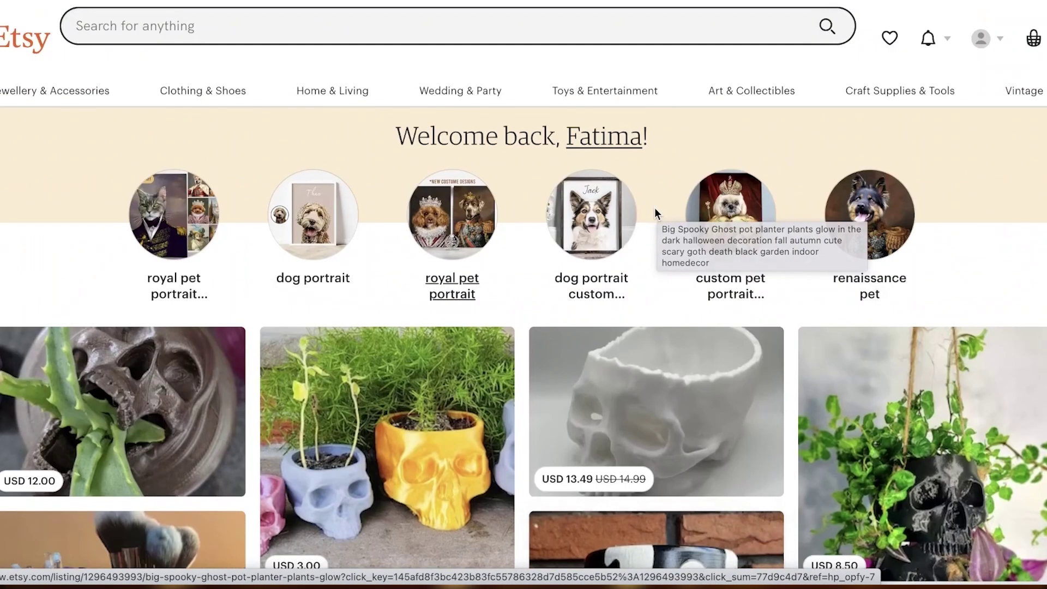
{"action": "mouse_move", "coordinate": [79, 99]}
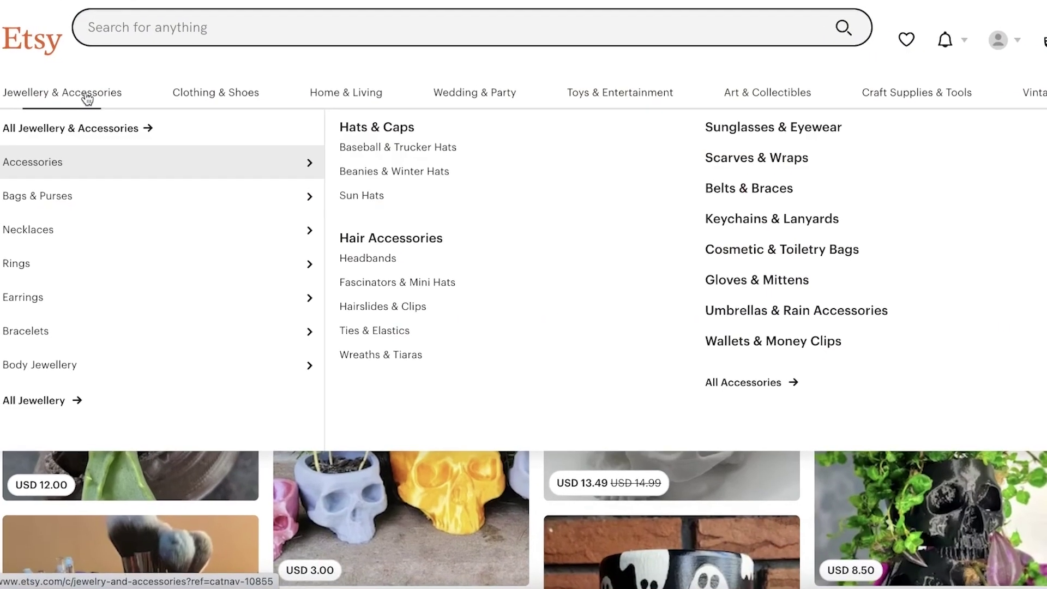
{"action": "mouse_move", "coordinate": [87, 189]}
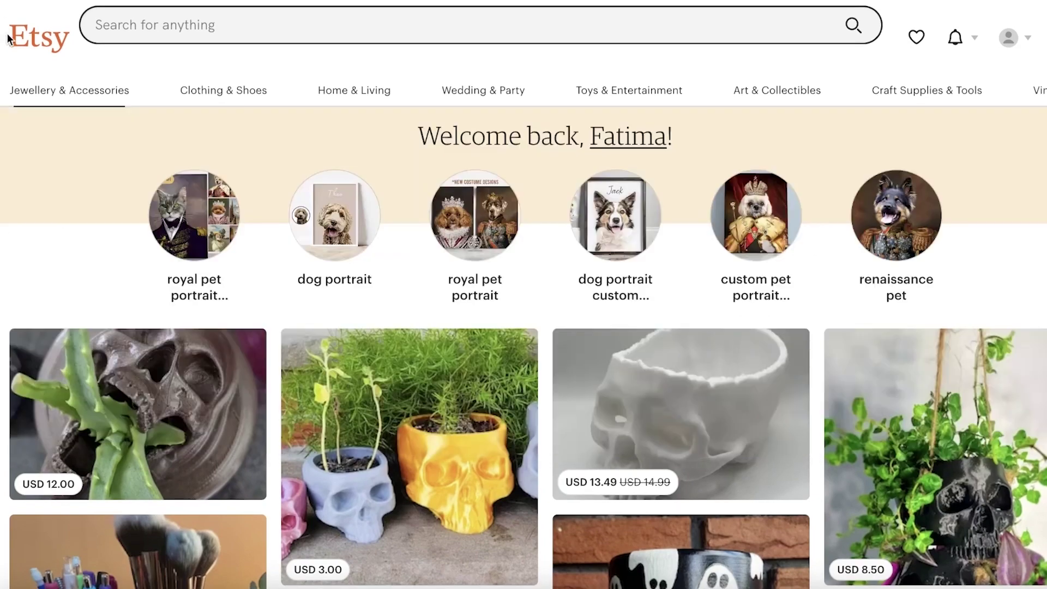
{"action": "left_click", "coordinate": [19, 50]}
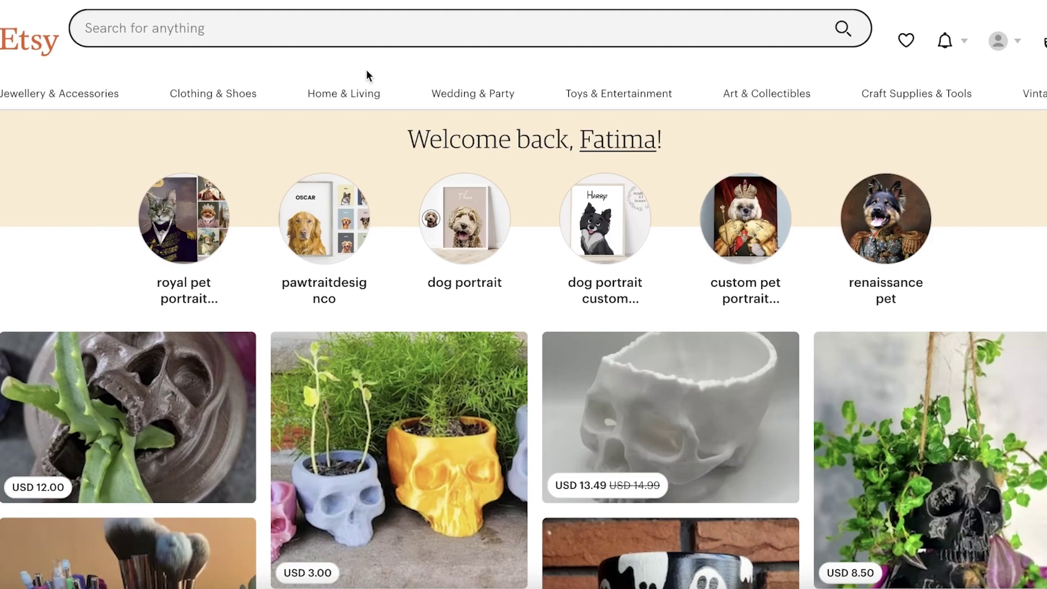
- Search Etsy for 'digital download' and scroll through the results grid
{"action": "left_click", "coordinate": [232, 31]}
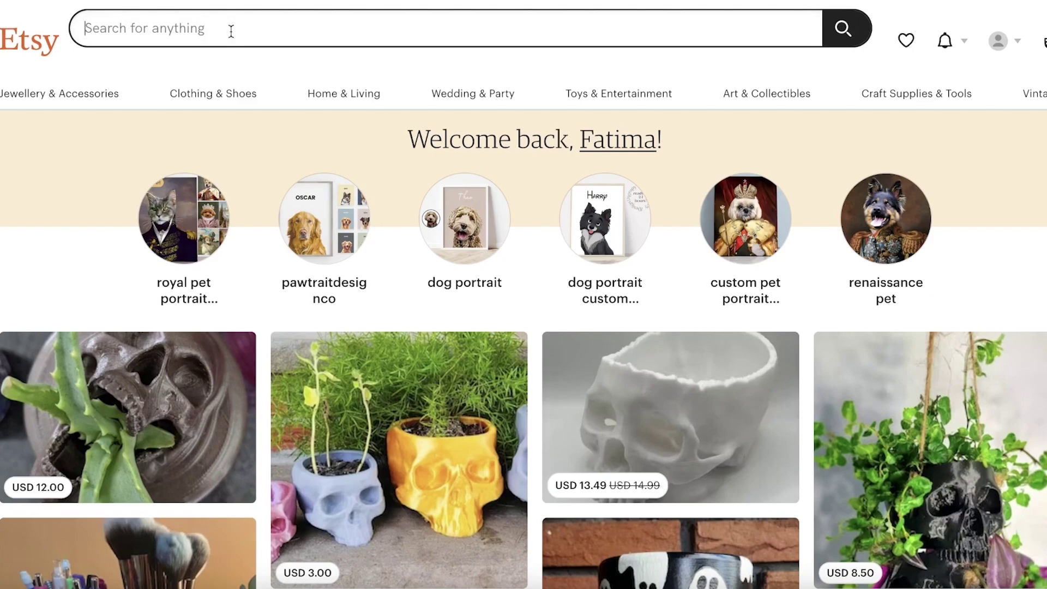
{"action": "type", "text": "digital download"}
{"action": "key", "text": "Return"}
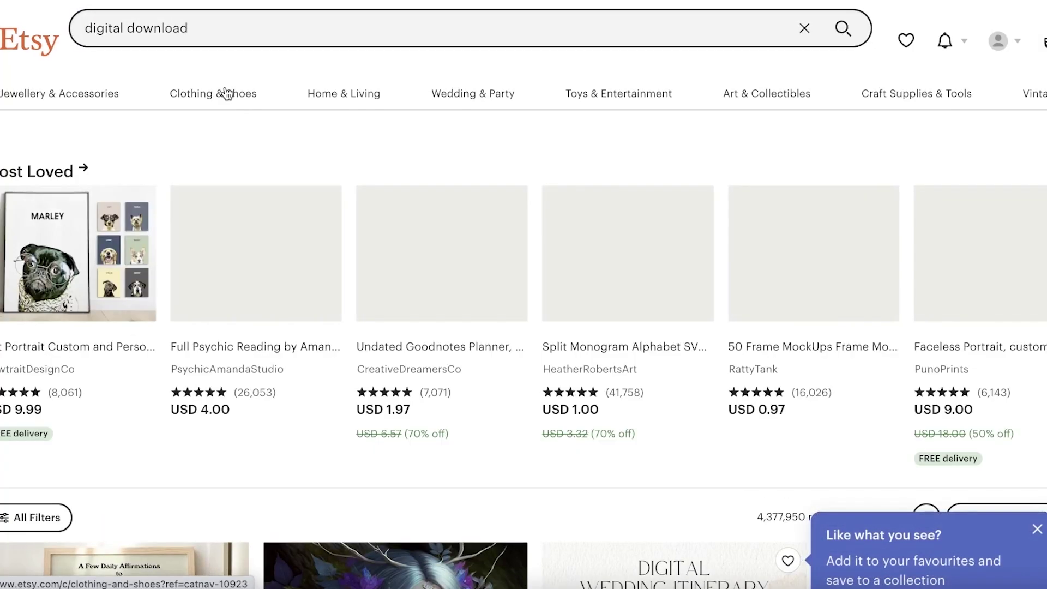
{"action": "scroll", "coordinate": [226, 93], "scroll_direction": "down", "scroll_amount": 5}
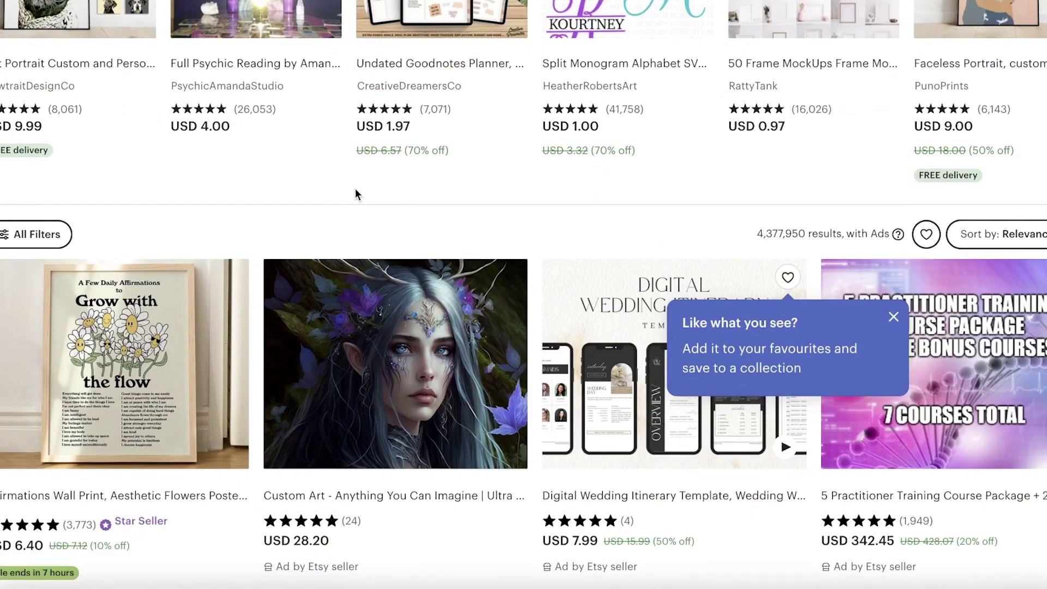
{"action": "scroll", "coordinate": [355, 192], "scroll_direction": "down", "scroll_amount": 5}
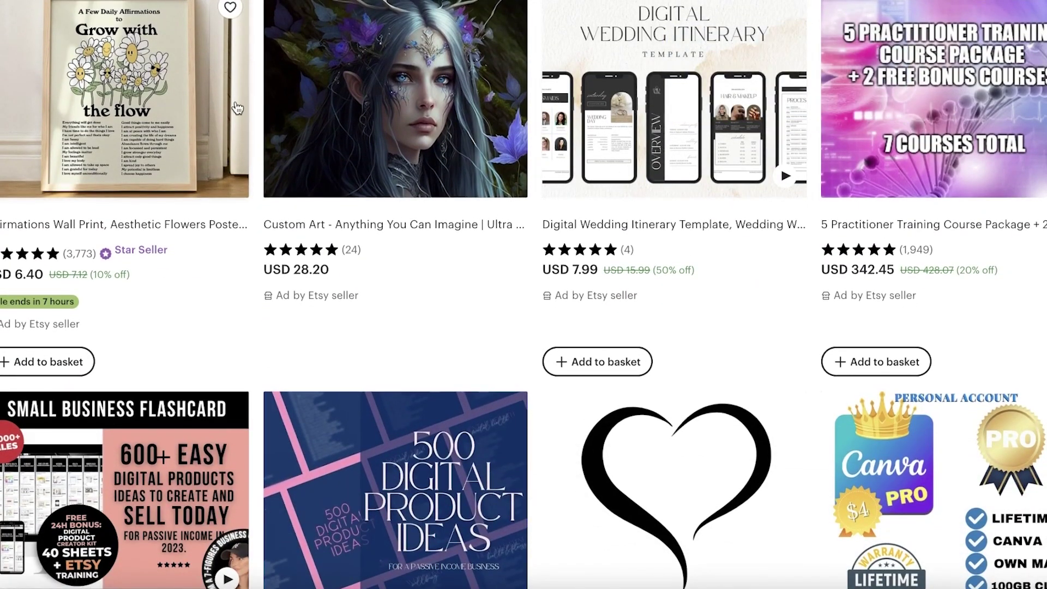
{"action": "scroll", "coordinate": [238, 108], "scroll_direction": "down", "scroll_amount": 1}
{"action": "scroll", "coordinate": [164, 156], "scroll_direction": "up", "scroll_amount": 1}
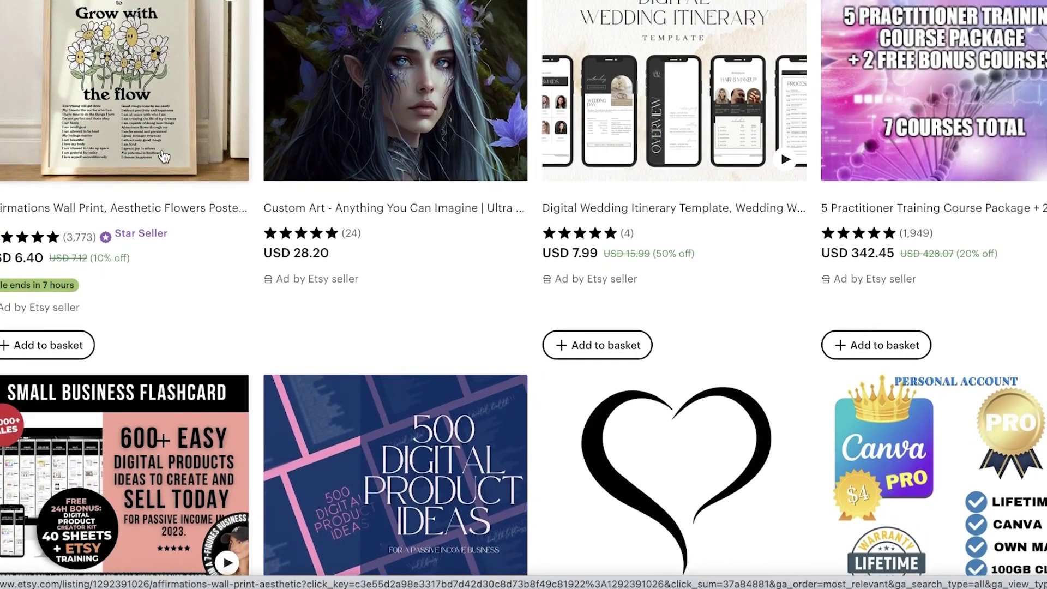
{"action": "scroll", "coordinate": [163, 156], "scroll_direction": "up", "scroll_amount": 1}
{"action": "scroll", "coordinate": [161, 180], "scroll_direction": "down", "scroll_amount": 2}
{"action": "scroll", "coordinate": [155, 231], "scroll_direction": "up", "scroll_amount": 1}
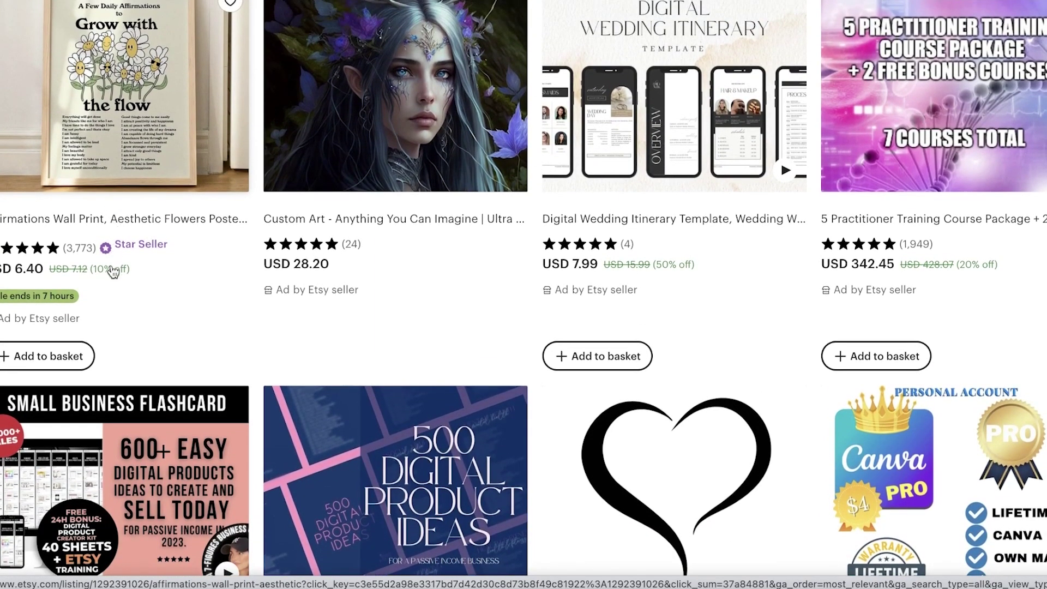
{"action": "scroll", "coordinate": [113, 272], "scroll_direction": "down", "scroll_amount": 8}
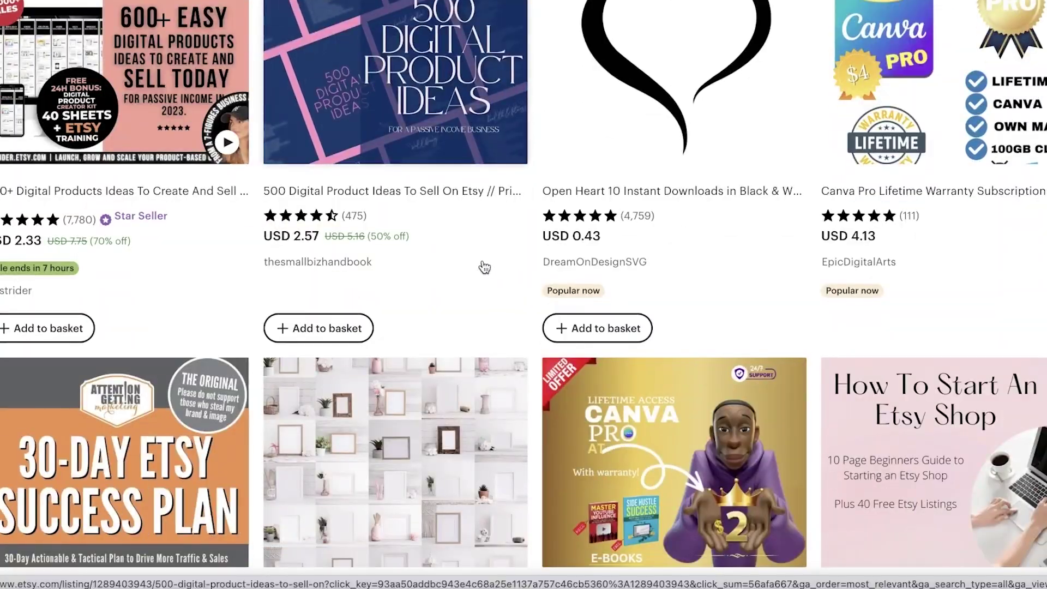
{"action": "scroll", "coordinate": [273, 226], "scroll_direction": "down", "scroll_amount": 7}
{"action": "scroll", "coordinate": [423, 145], "scroll_direction": "down", "scroll_amount": 7}
{"action": "scroll", "coordinate": [655, 218], "scroll_direction": "up", "scroll_amount": 20}
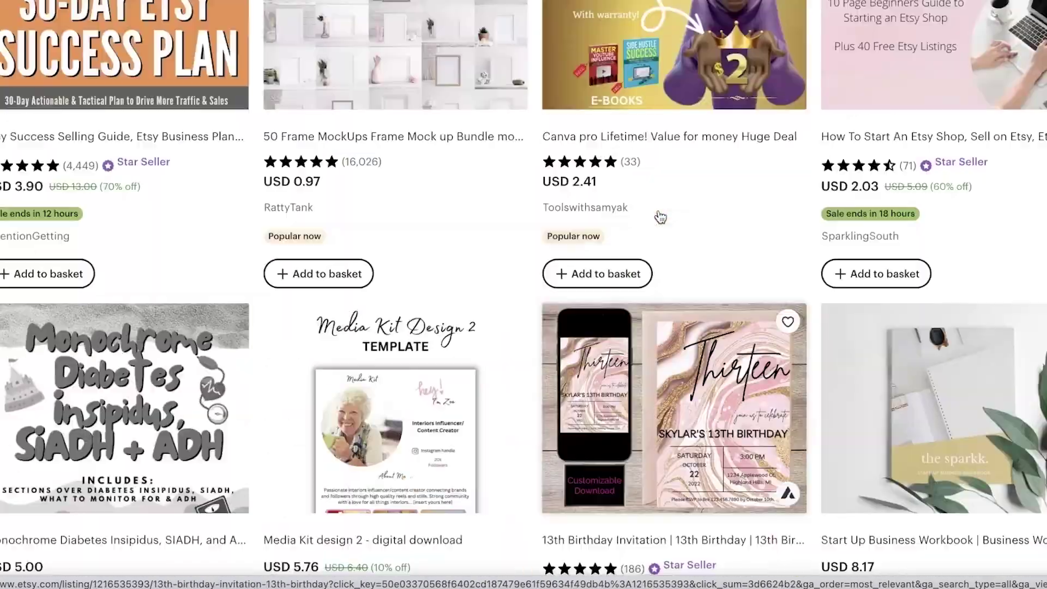
{"action": "scroll", "coordinate": [622, 247], "scroll_direction": "down", "scroll_amount": 20}
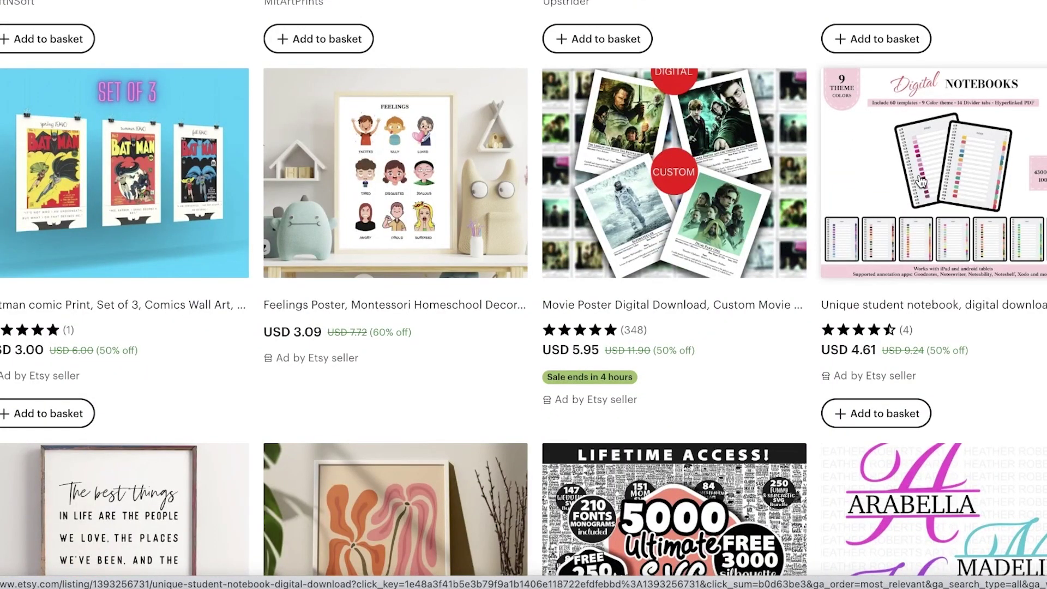
{"action": "scroll", "coordinate": [921, 181], "scroll_direction": "down", "scroll_amount": 5}
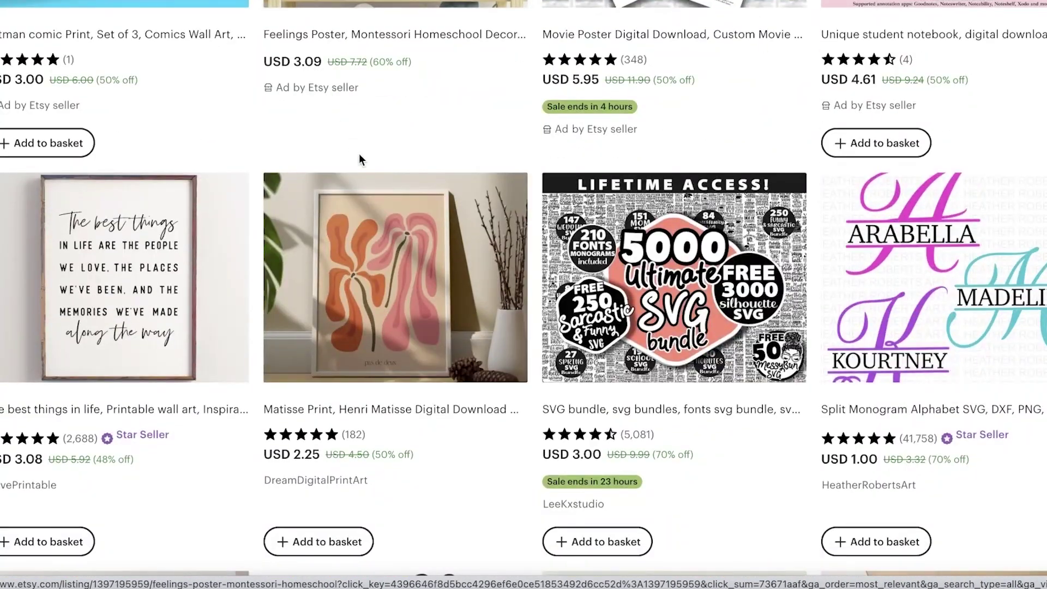
{"action": "scroll", "coordinate": [360, 156], "scroll_direction": "down", "scroll_amount": 3}
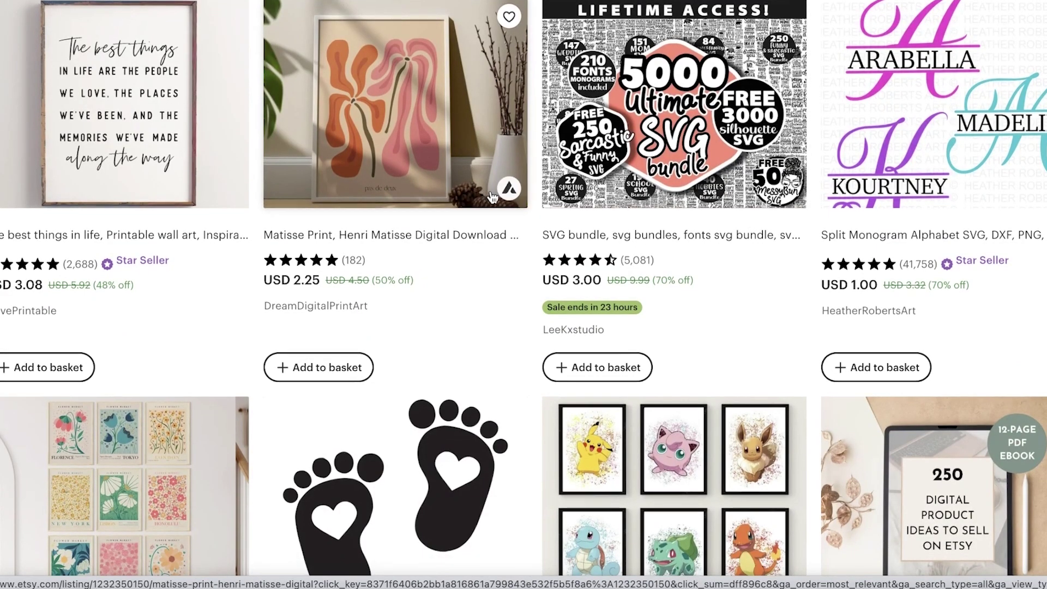
{"action": "scroll", "coordinate": [610, 247], "scroll_direction": "down", "scroll_amount": 6}
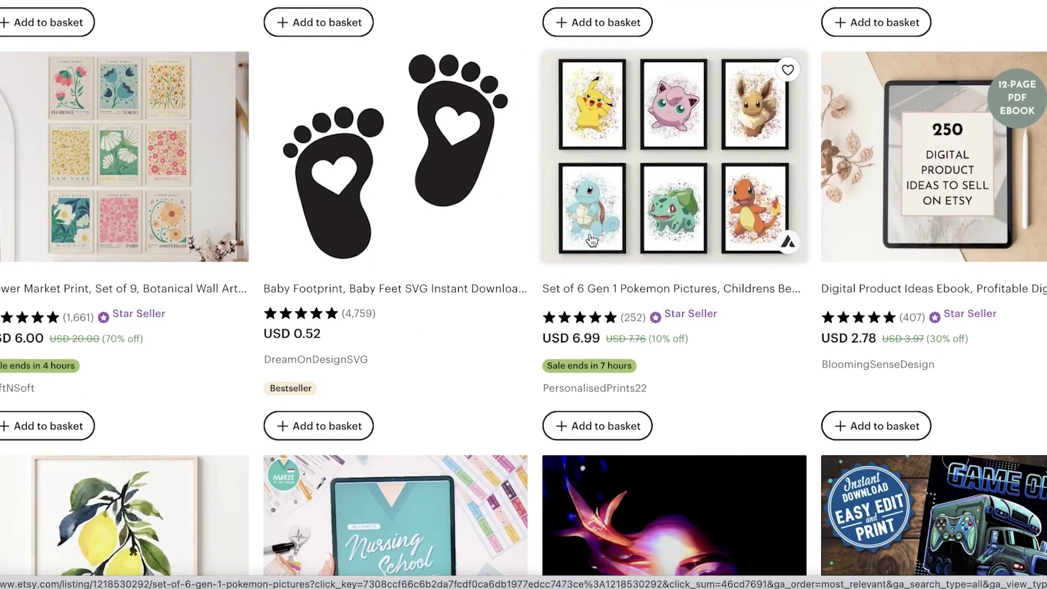
{"action": "scroll", "coordinate": [545, 240], "scroll_direction": "down", "scroll_amount": 3}
{"action": "scroll", "coordinate": [277, 180], "scroll_direction": "down", "scroll_amount": 13}
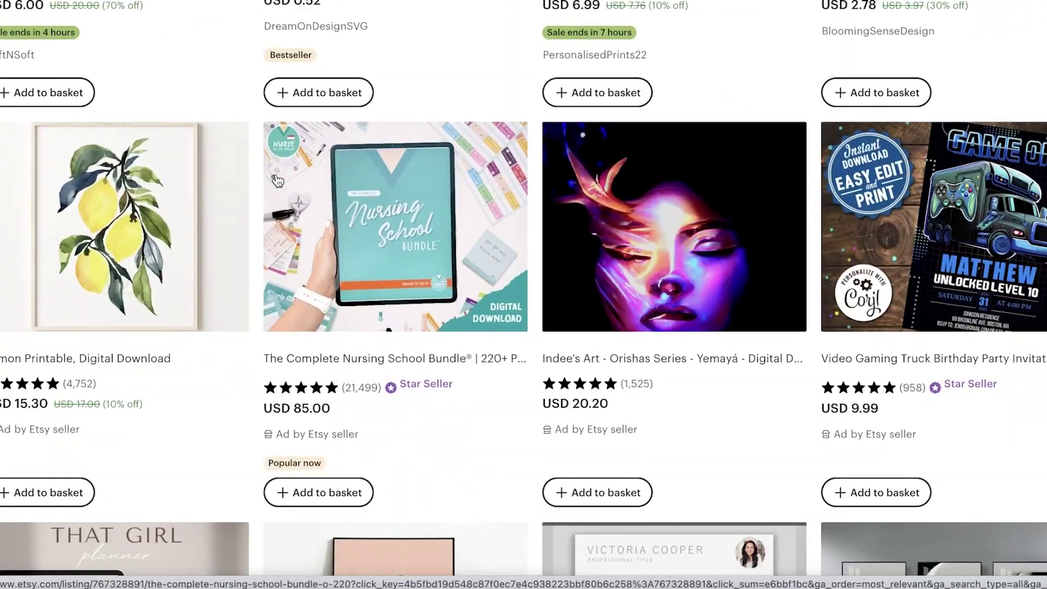
{"action": "scroll", "coordinate": [708, 234], "scroll_direction": "down", "scroll_amount": 1}
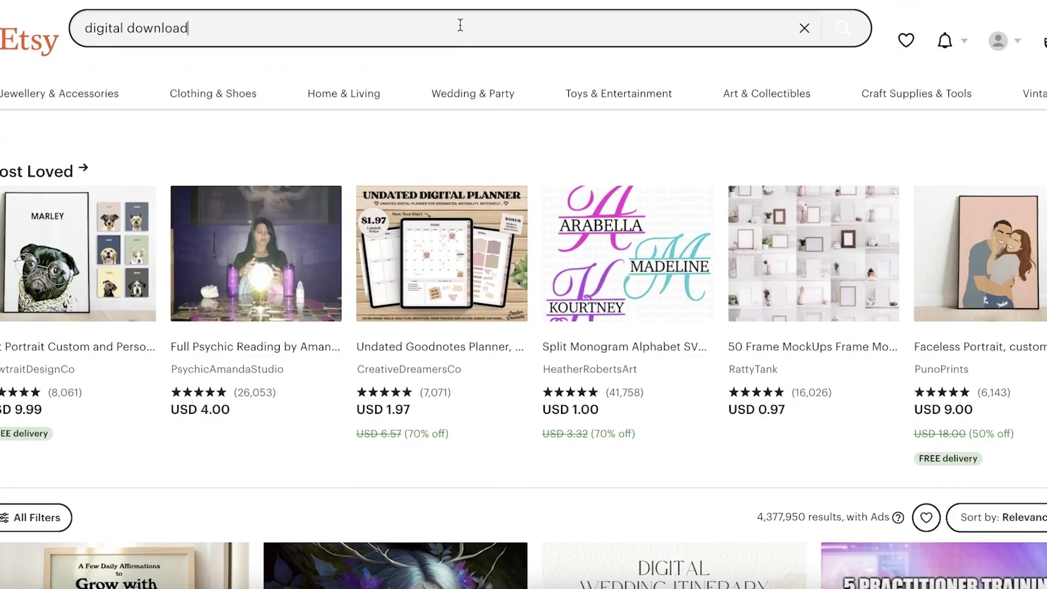
{"action": "left_click", "coordinate": [461, 26]}
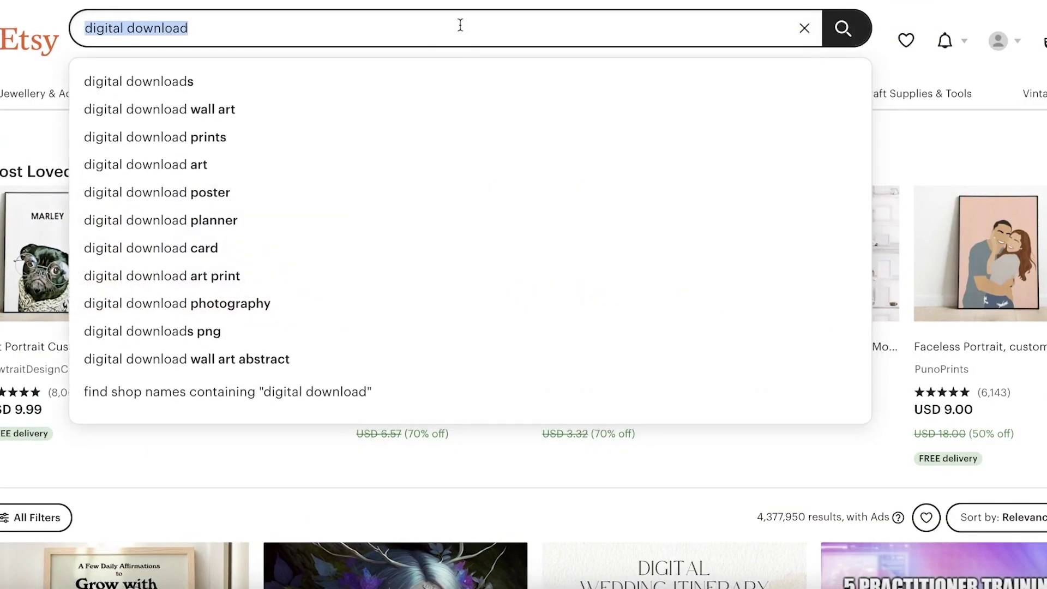
{"action": "type", "text": "digital pregnancy announcement"}
{"action": "key", "text": "Return"}
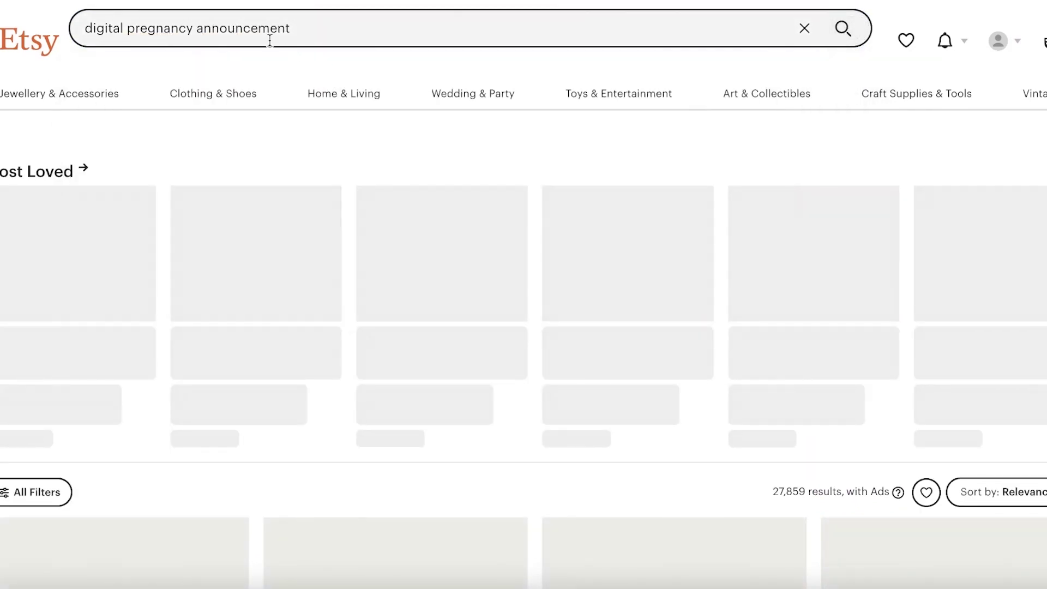
{"action": "scroll", "coordinate": [407, 308], "scroll_direction": "down", "scroll_amount": 5}
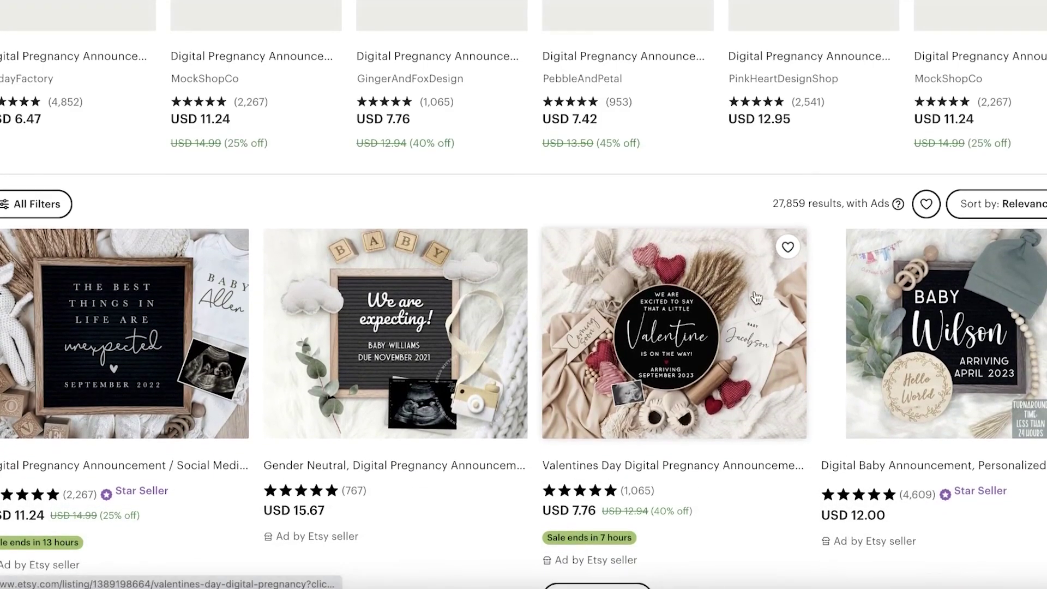
{"action": "scroll", "coordinate": [757, 297], "scroll_direction": "down", "scroll_amount": 9}
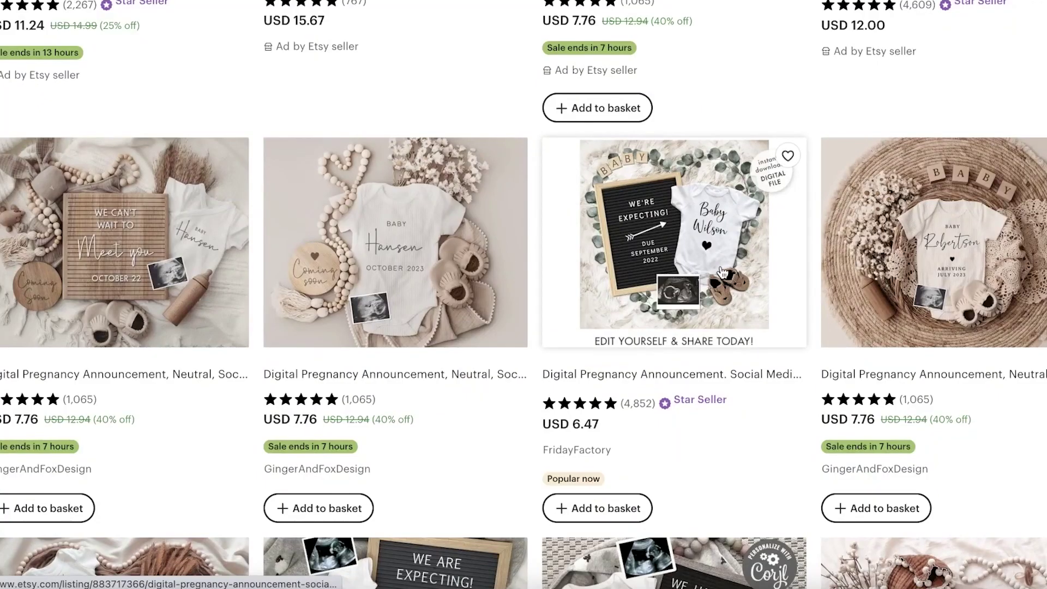
{"action": "scroll", "coordinate": [723, 273], "scroll_direction": "down", "scroll_amount": 15}
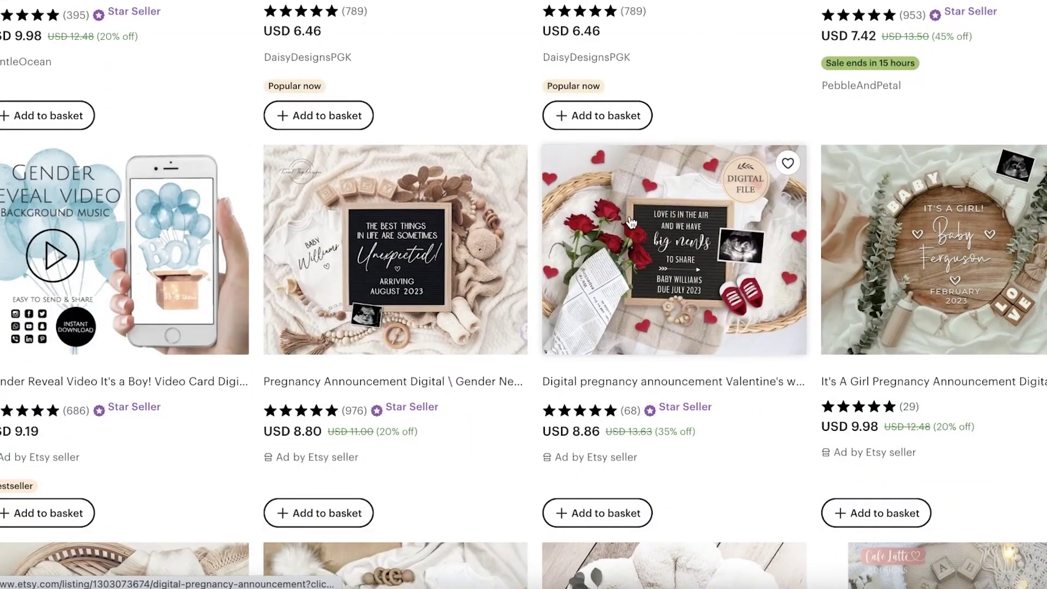
{"action": "scroll", "coordinate": [631, 222], "scroll_direction": "down", "scroll_amount": 5}
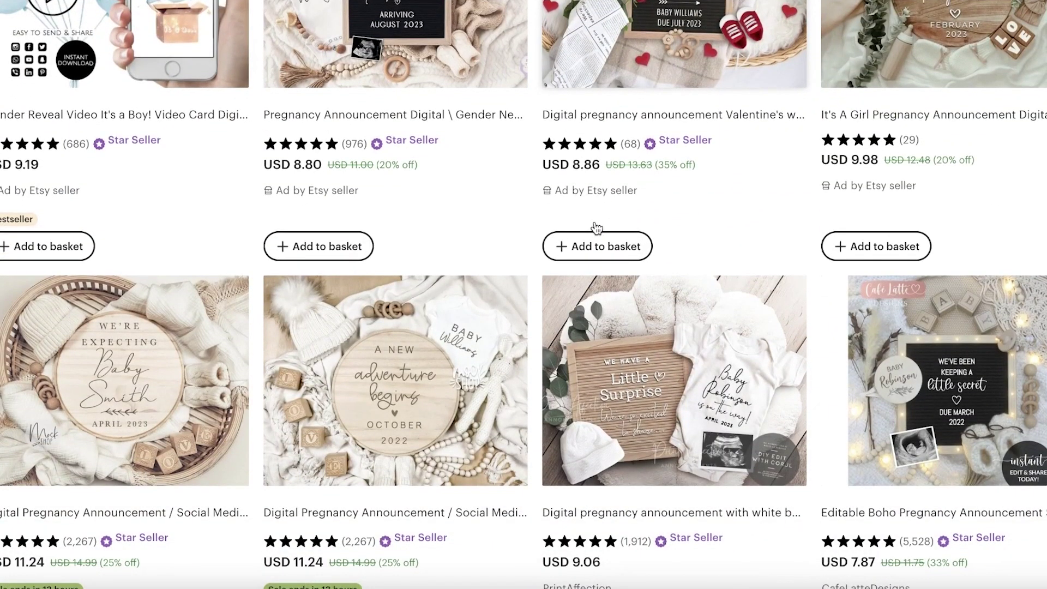
{"action": "scroll", "coordinate": [598, 229], "scroll_direction": "up", "scroll_amount": 6}
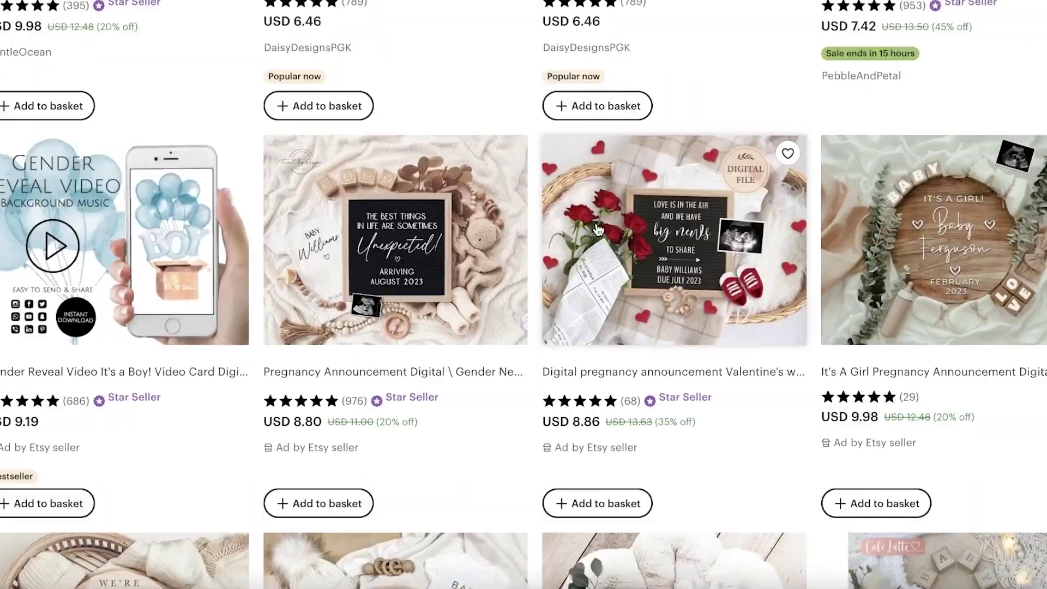
{"action": "scroll", "coordinate": [591, 224], "scroll_direction": "down", "scroll_amount": 10}
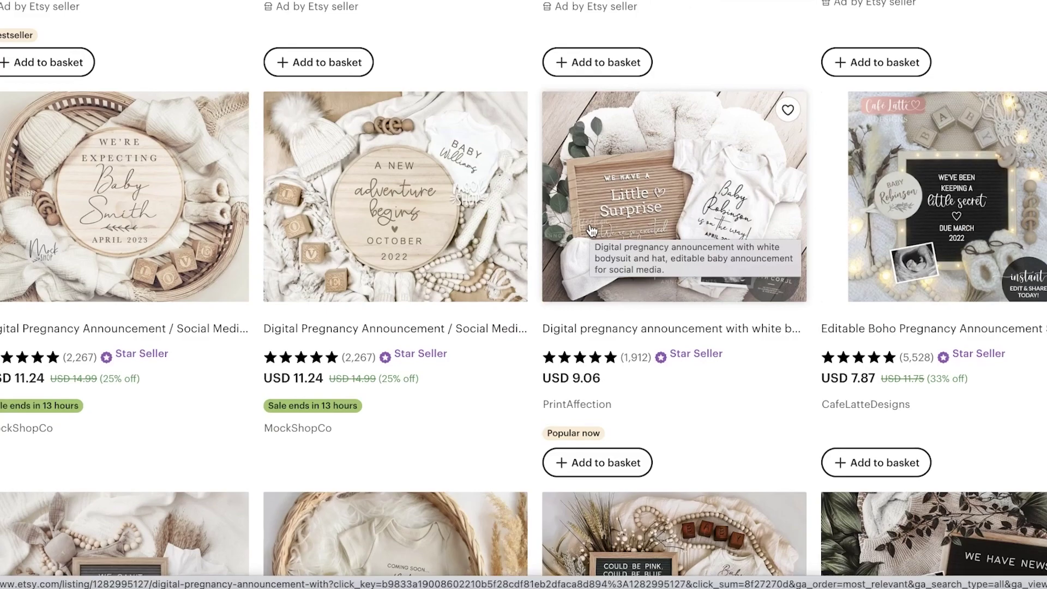
{"action": "scroll", "coordinate": [592, 230], "scroll_direction": "down", "scroll_amount": 9}
{"action": "scroll", "coordinate": [592, 231], "scroll_direction": "down", "scroll_amount": 9}
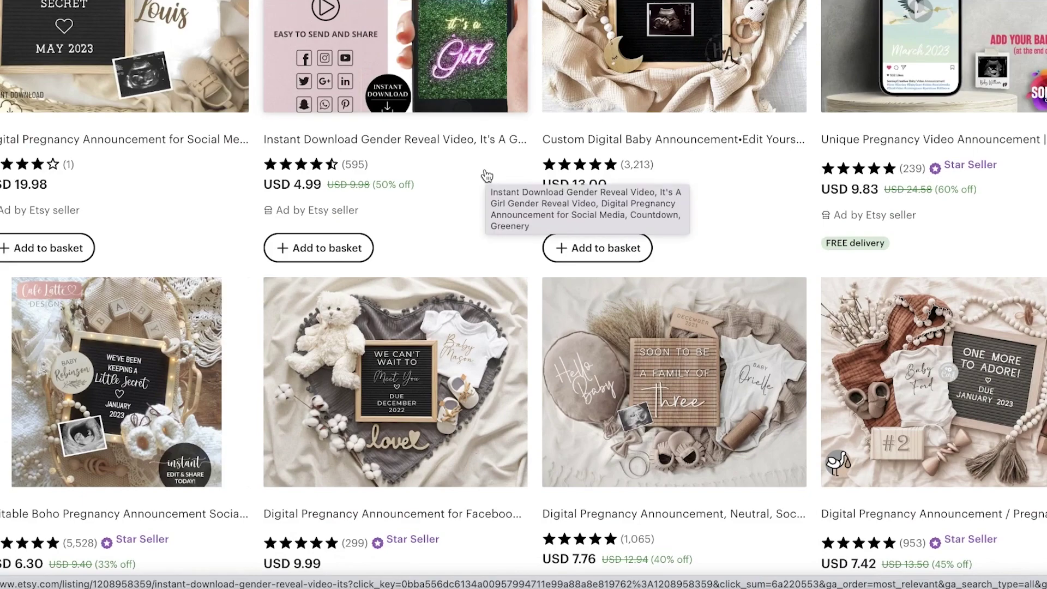
{"action": "scroll", "coordinate": [487, 176], "scroll_direction": "down", "scroll_amount": 4}
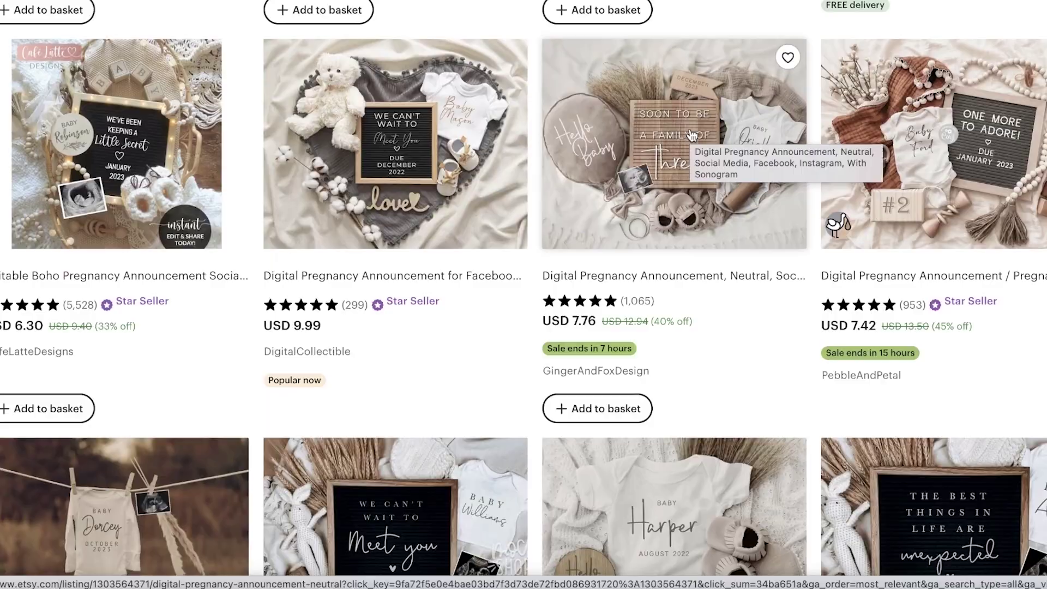
{"action": "scroll", "coordinate": [692, 135], "scroll_direction": "down", "scroll_amount": 12}
{"action": "scroll", "coordinate": [533, 202], "scroll_direction": "up", "scroll_amount": 12}
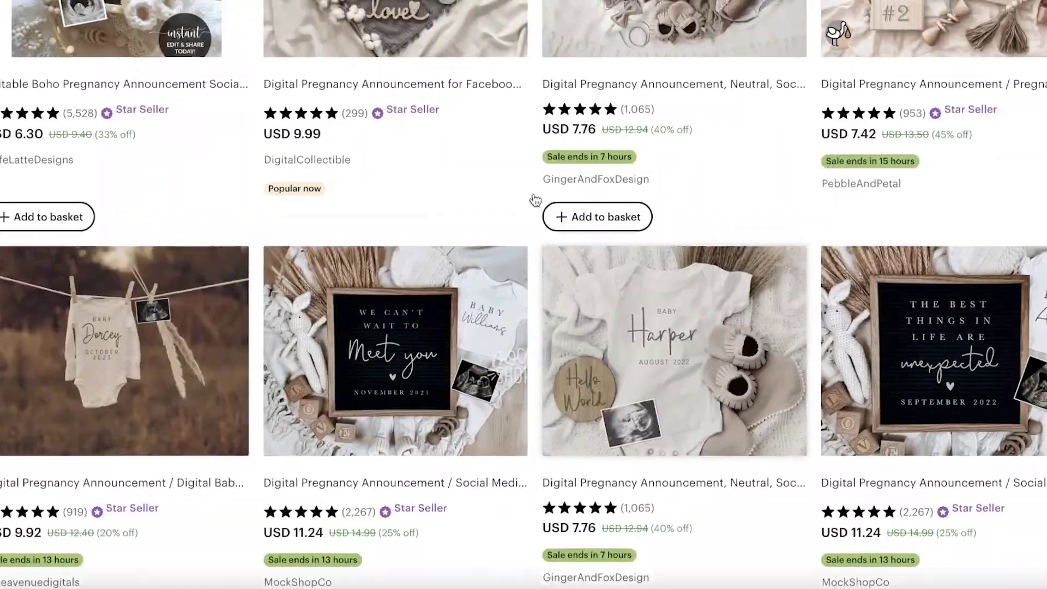
{"action": "scroll", "coordinate": [463, 177], "scroll_direction": "down", "scroll_amount": 12}
{"action": "scroll", "coordinate": [462, 178], "scroll_direction": "down", "scroll_amount": 20}
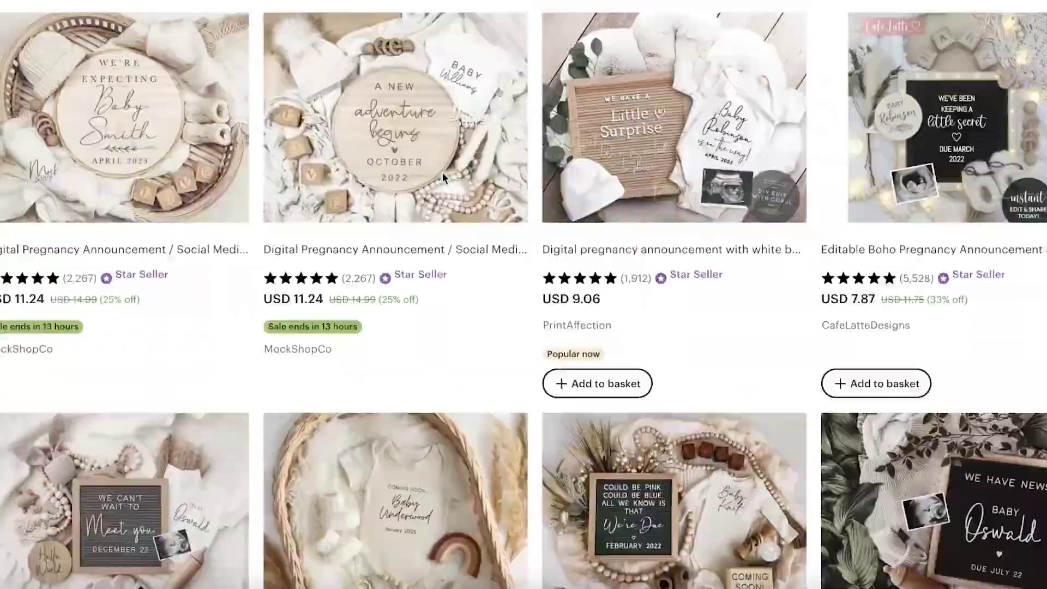
{"action": "scroll", "coordinate": [879, 163], "scroll_direction": "down", "scroll_amount": 15}
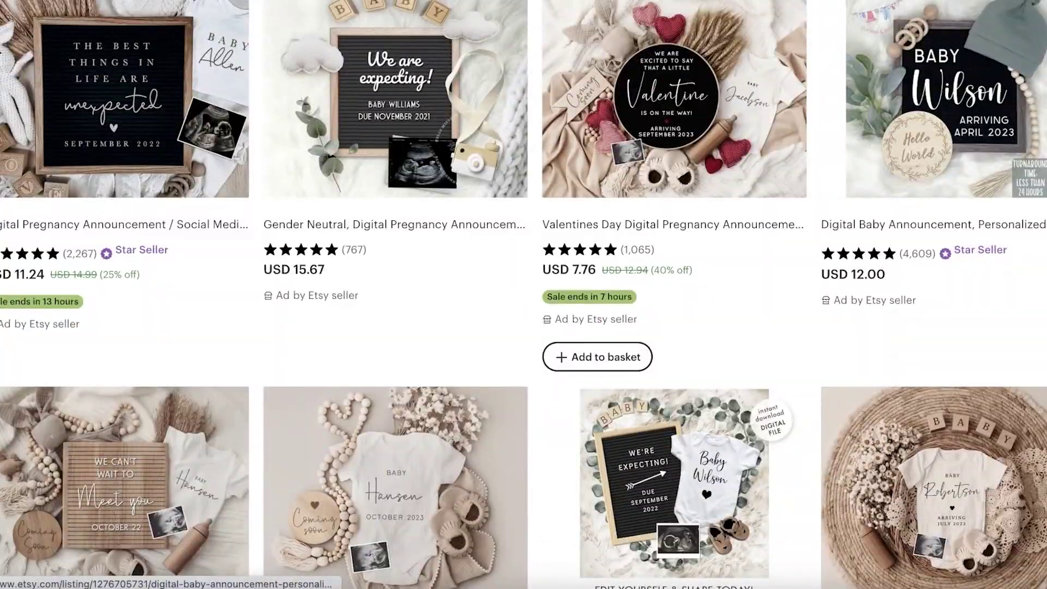
{"action": "scroll", "coordinate": [135, 132], "scroll_direction": "up", "scroll_amount": 5}
{"action": "scroll", "coordinate": [489, 247], "scroll_direction": "down", "scroll_amount": 12}
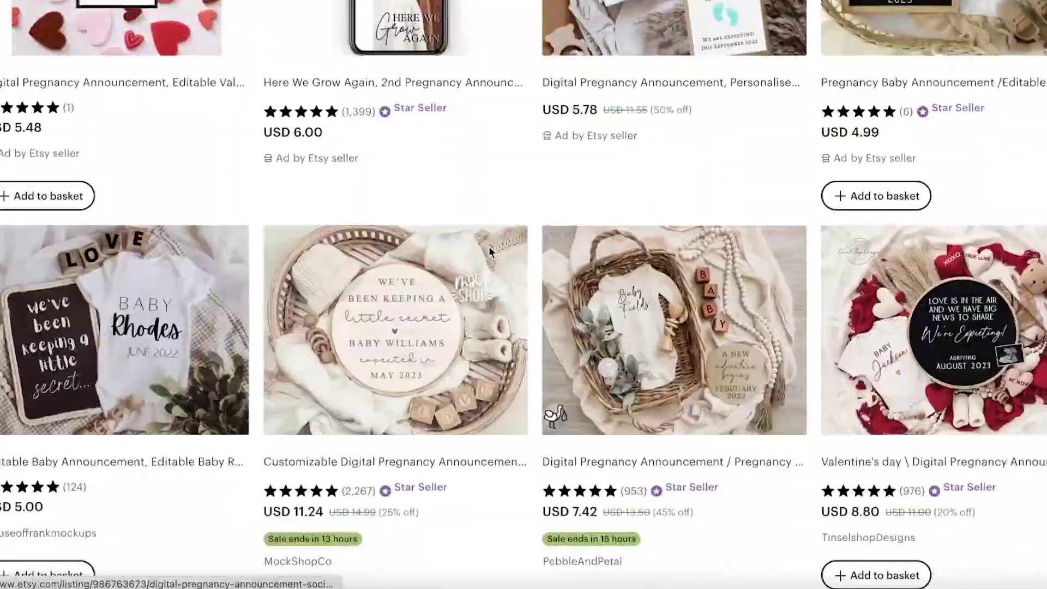
{"action": "scroll", "coordinate": [489, 247], "scroll_direction": "down", "scroll_amount": 20}
{"action": "scroll", "coordinate": [488, 246], "scroll_direction": "up", "scroll_amount": 5}
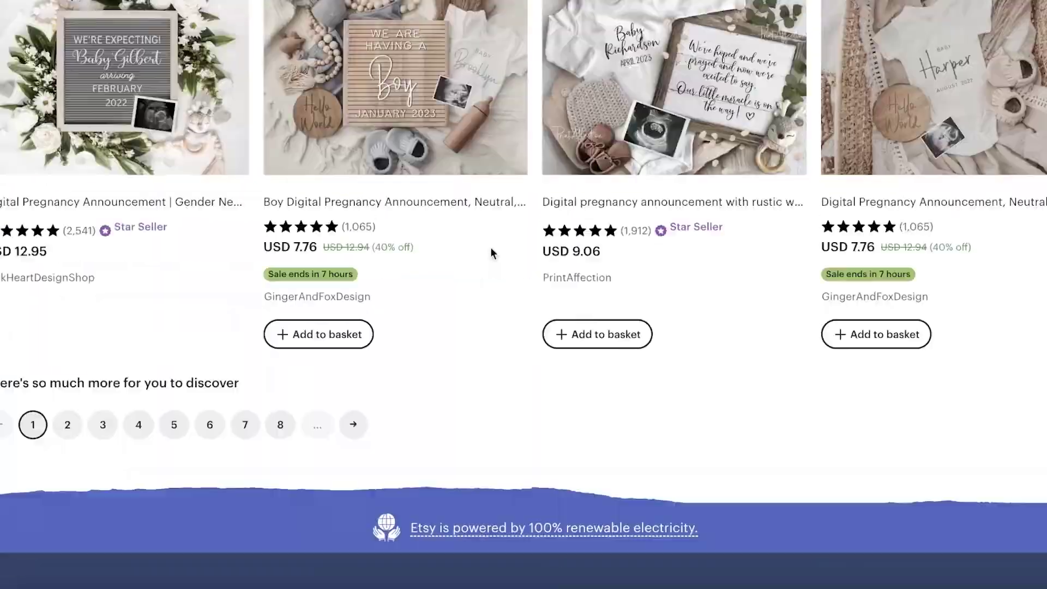
{"action": "scroll", "coordinate": [490, 247], "scroll_direction": "up", "scroll_amount": 20}
{"action": "scroll", "coordinate": [496, 254], "scroll_direction": "down", "scroll_amount": 10}
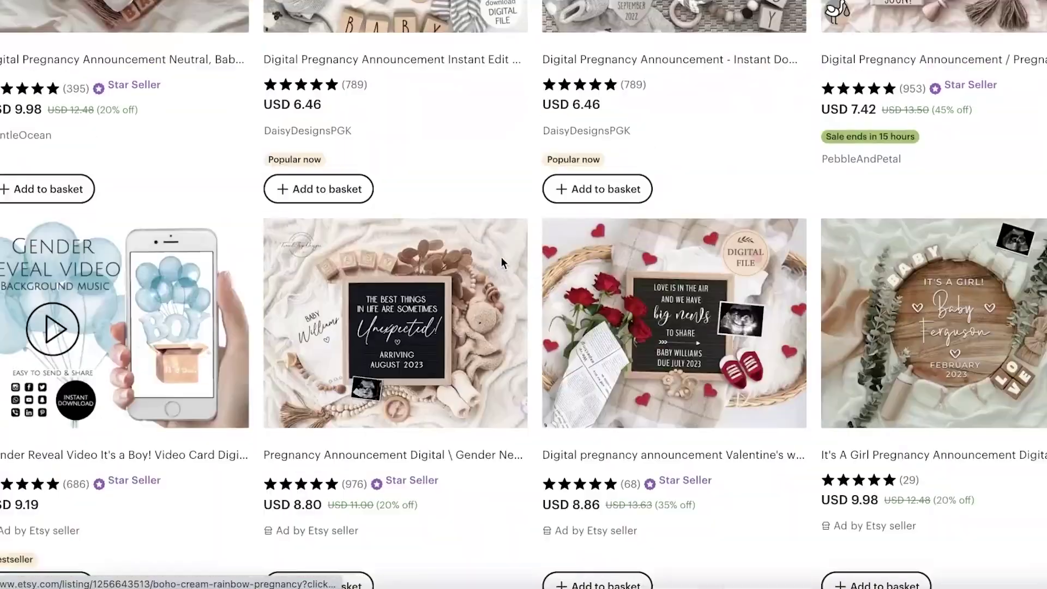
{"action": "scroll", "coordinate": [502, 257], "scroll_direction": "up", "scroll_amount": 15}
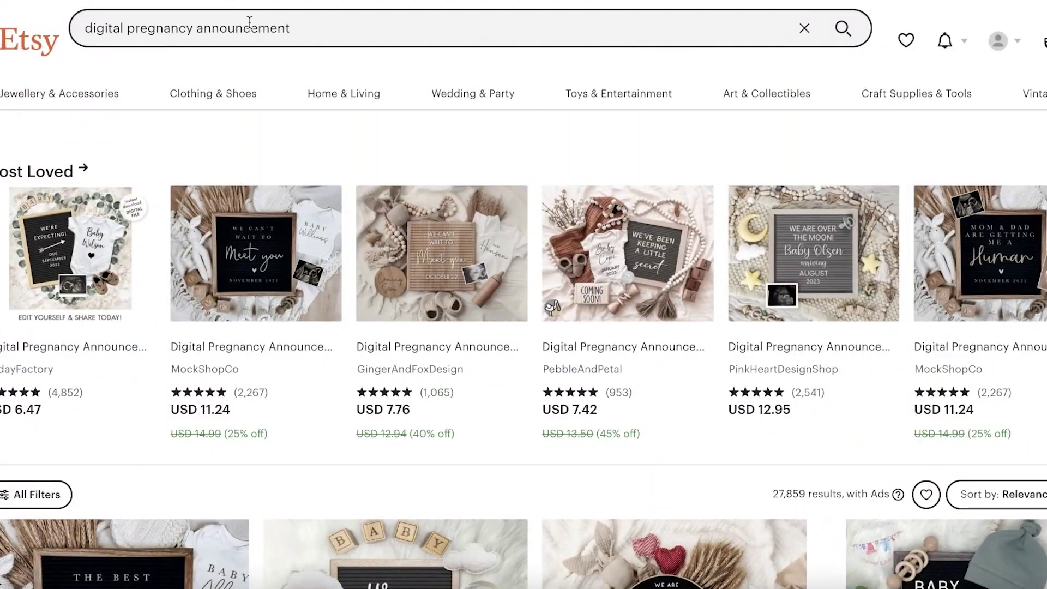
{"action": "double_click", "coordinate": [163, 27]}
{"action": "key", "text": "BackSpace"}
{"action": "key", "text": "Return"}
{"action": "scroll", "coordinate": [318, 131], "scroll_direction": "down", "scroll_amount": 8}
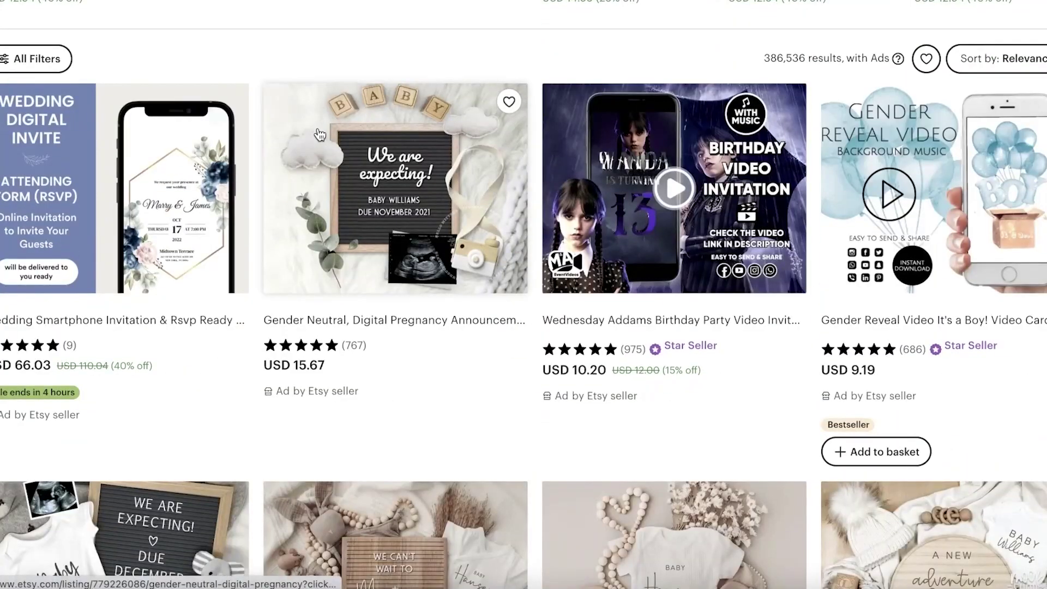
{"action": "scroll", "coordinate": [636, 244], "scroll_direction": "down", "scroll_amount": 12}
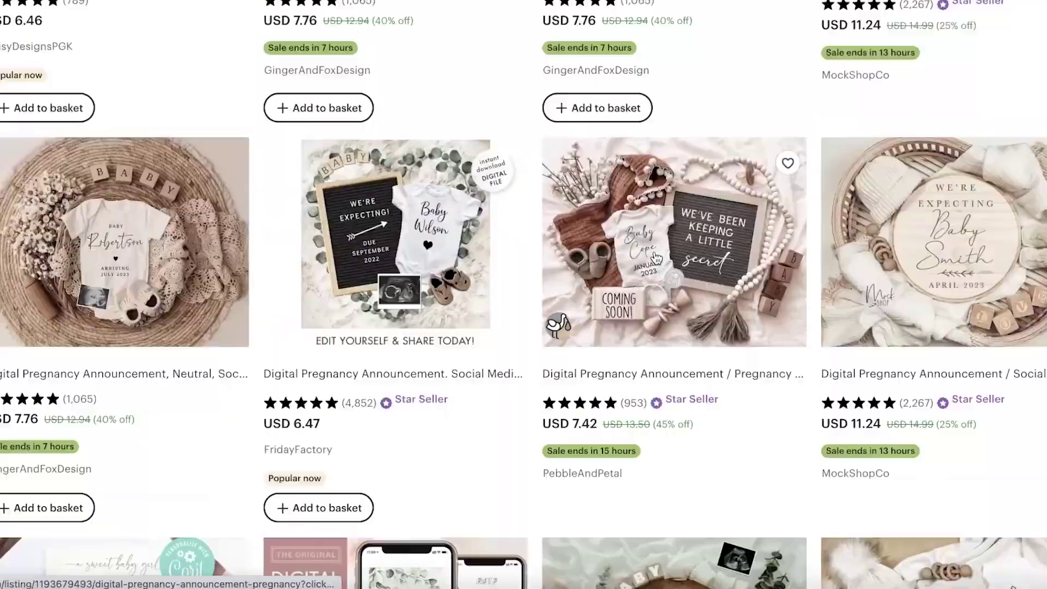
{"action": "scroll", "coordinate": [657, 258], "scroll_direction": "down", "scroll_amount": 10}
{"action": "scroll", "coordinate": [504, 162], "scroll_direction": "up", "scroll_amount": 15}
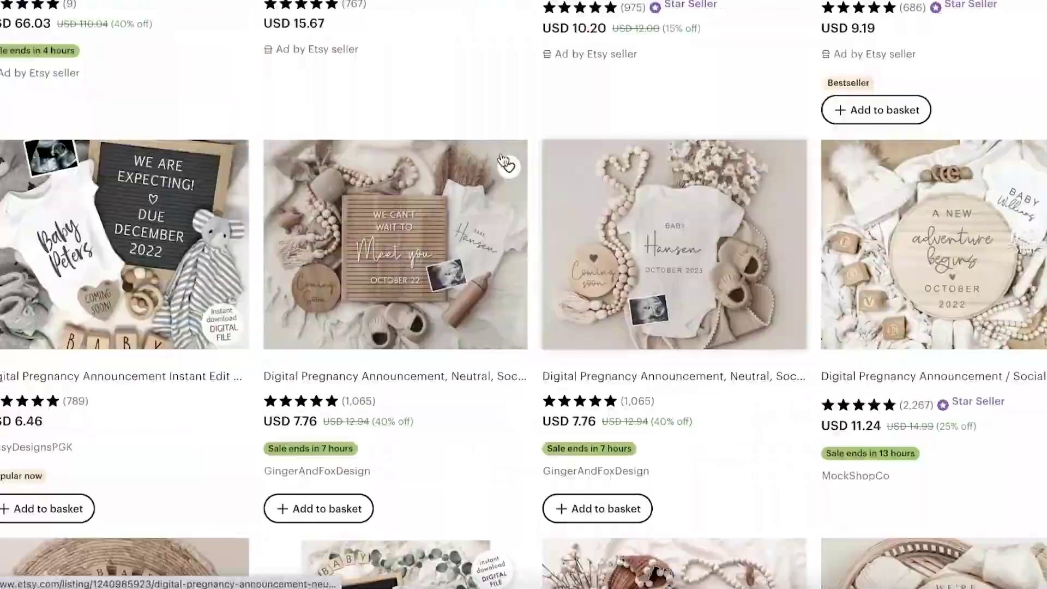
{"action": "scroll", "coordinate": [504, 162], "scroll_direction": "up", "scroll_amount": 10}
{"action": "scroll", "coordinate": [304, 133], "scroll_direction": "down", "scroll_amount": 15}
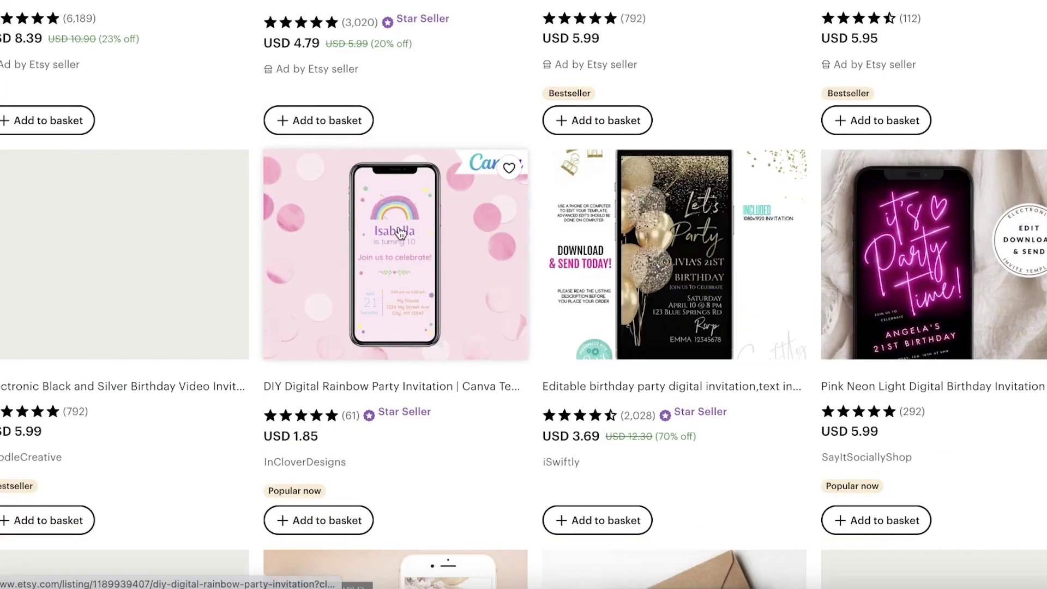
{"action": "scroll", "coordinate": [406, 239], "scroll_direction": "down", "scroll_amount": 10}
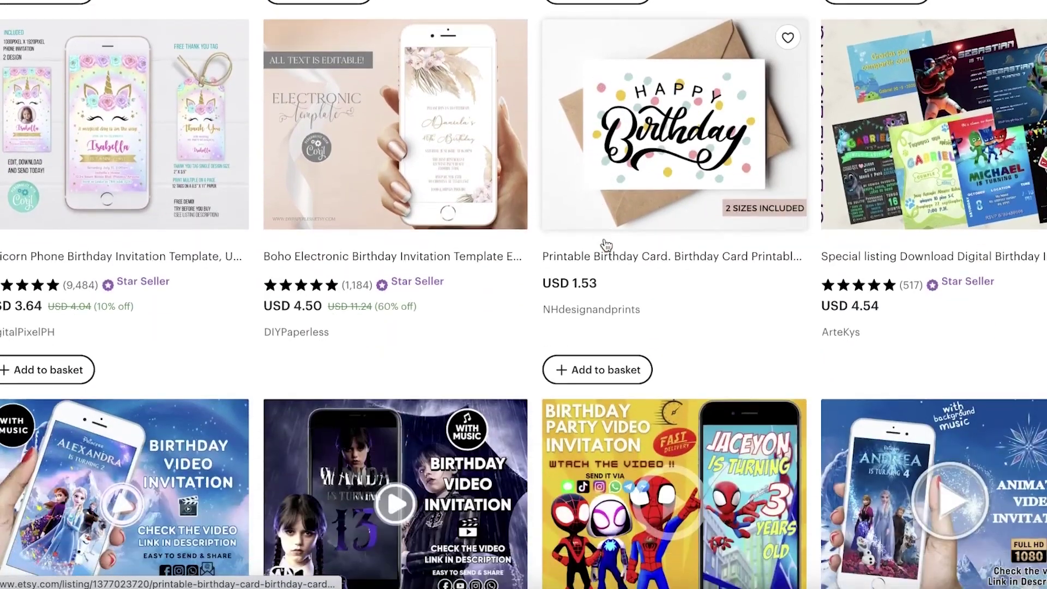
{"action": "scroll", "coordinate": [637, 230], "scroll_direction": "up", "scroll_amount": 20}
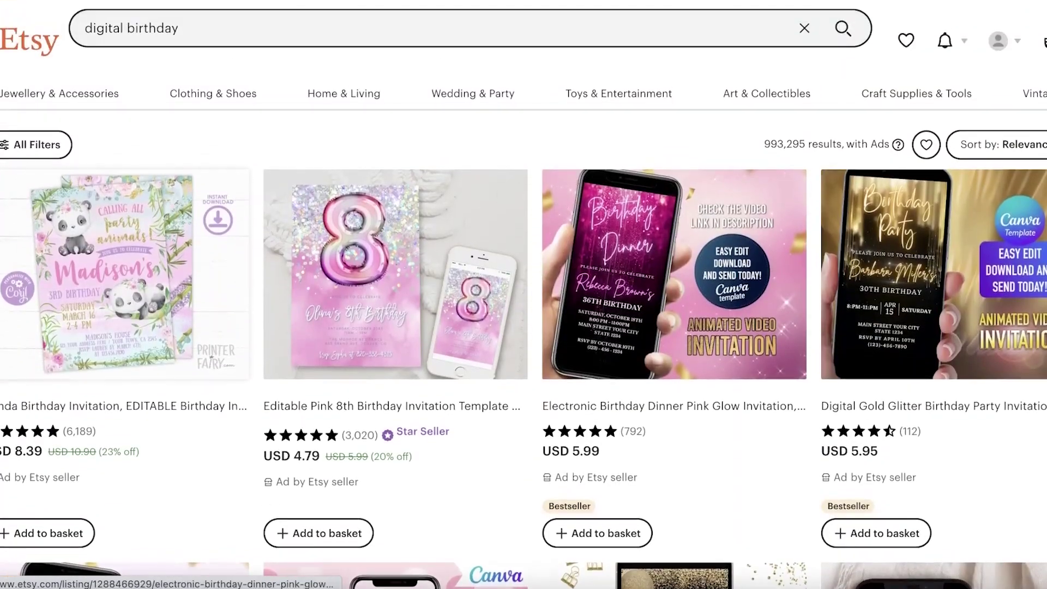
{"action": "scroll", "coordinate": [948, 281], "scroll_direction": "down", "scroll_amount": 5}
{"action": "scroll", "coordinate": [948, 281], "scroll_direction": "down", "scroll_amount": 8}
{"action": "scroll", "coordinate": [949, 281], "scroll_direction": "up", "scroll_amount": 20}
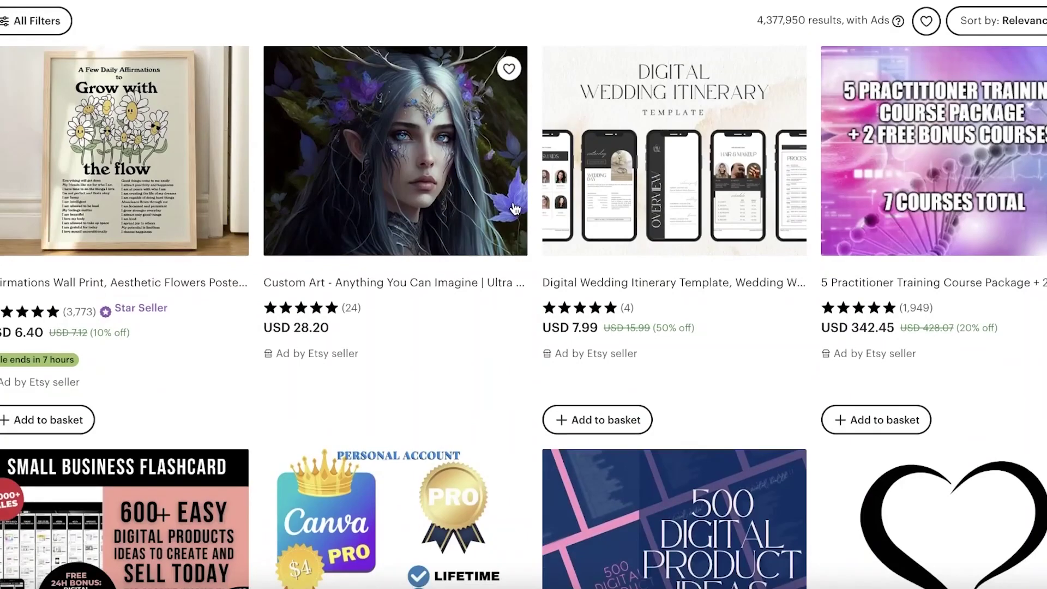
{"action": "scroll", "coordinate": [285, 183], "scroll_direction": "down", "scroll_amount": 8}
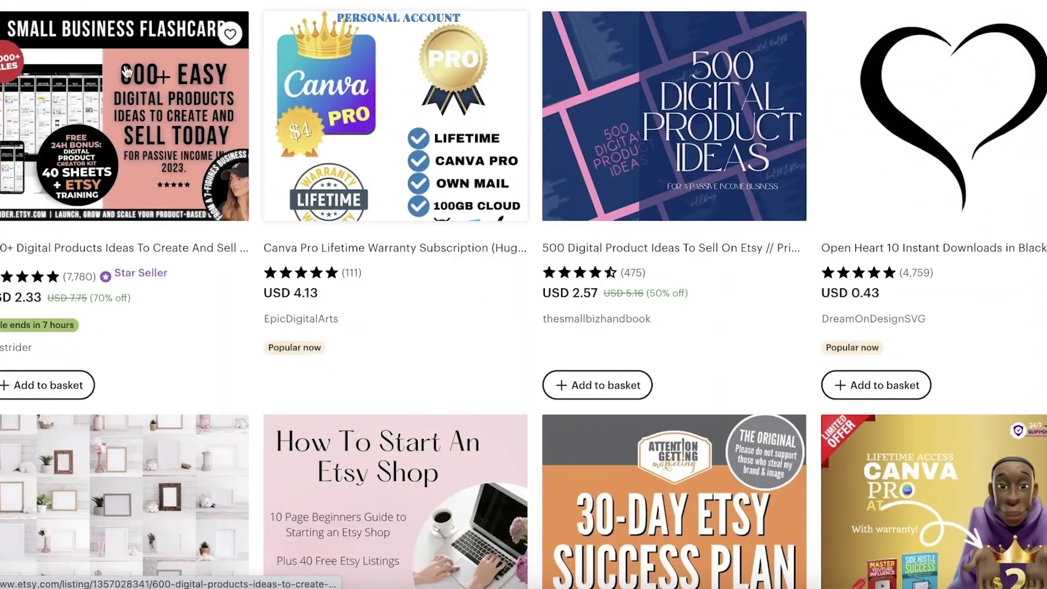
{"action": "scroll", "coordinate": [523, 294], "scroll_direction": "up", "scroll_amount": 10}
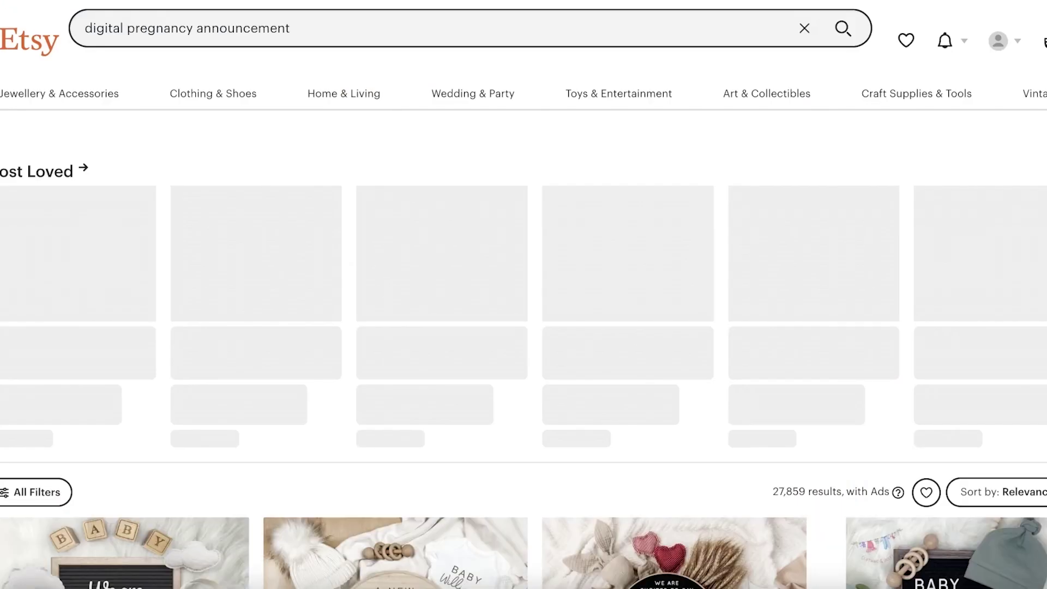
{"action": "scroll", "coordinate": [482, 250], "scroll_direction": "down", "scroll_amount": 15}
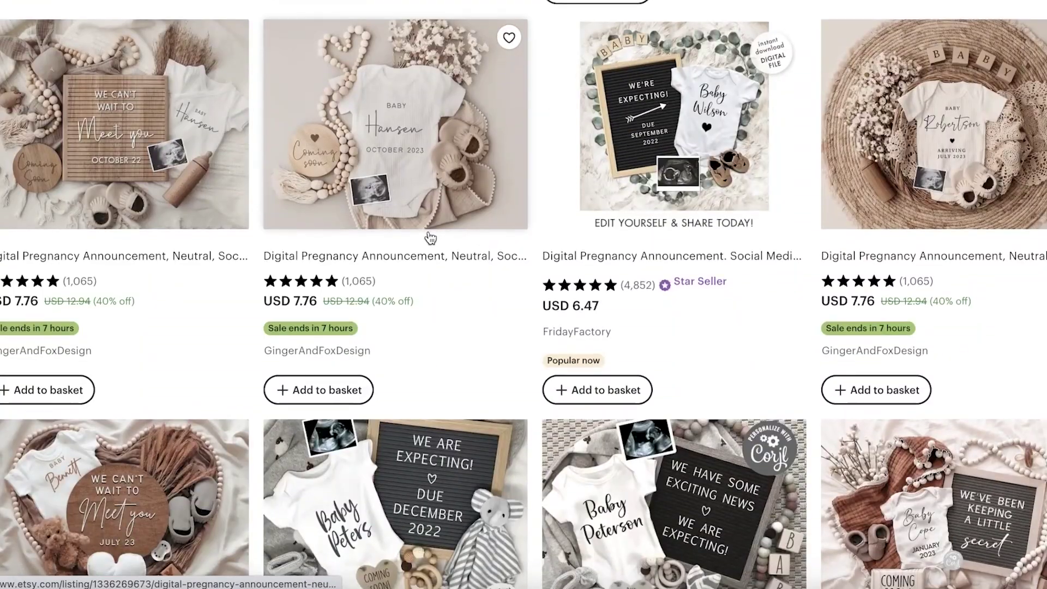
{"action": "scroll", "coordinate": [428, 236], "scroll_direction": "up", "scroll_amount": 1}
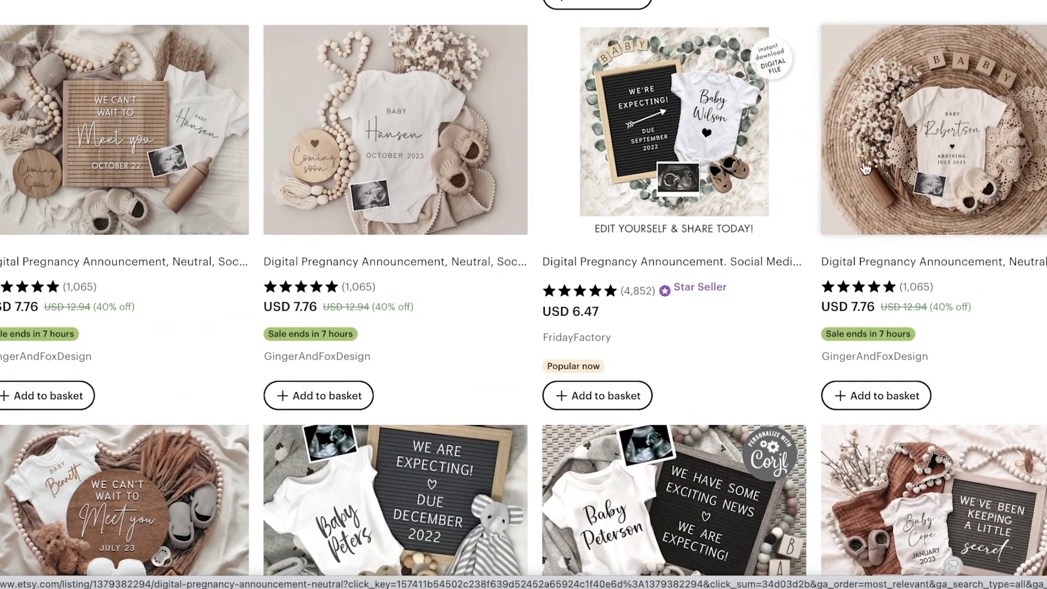
- Open FridayFactory's Baby Wilson listing and highlight its USD 6.47 price
{"action": "left_click", "coordinate": [600, 170]}
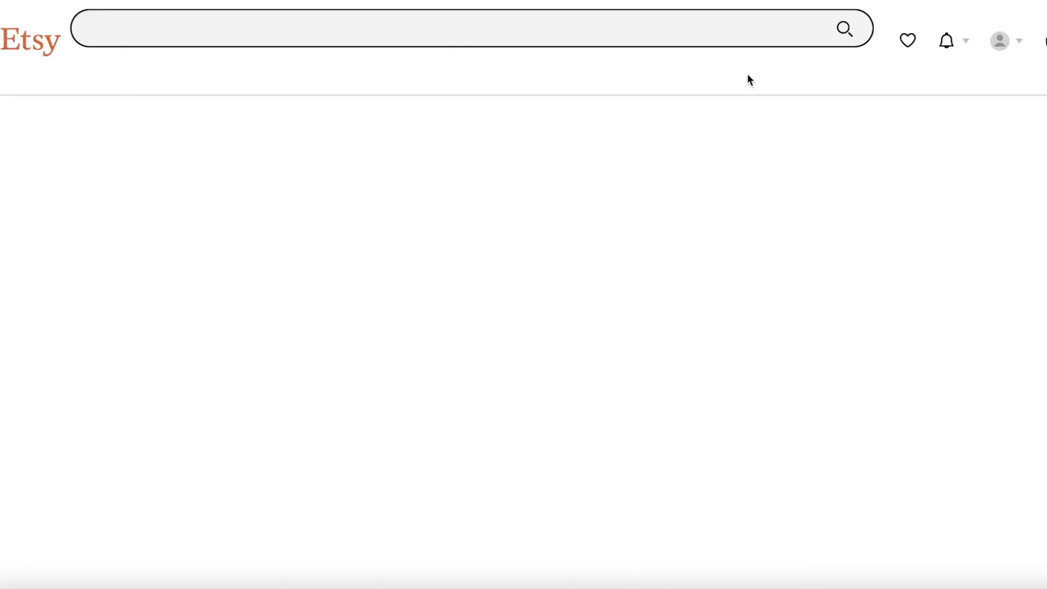
{"action": "scroll", "coordinate": [610, 164], "scroll_direction": "down", "scroll_amount": 3}
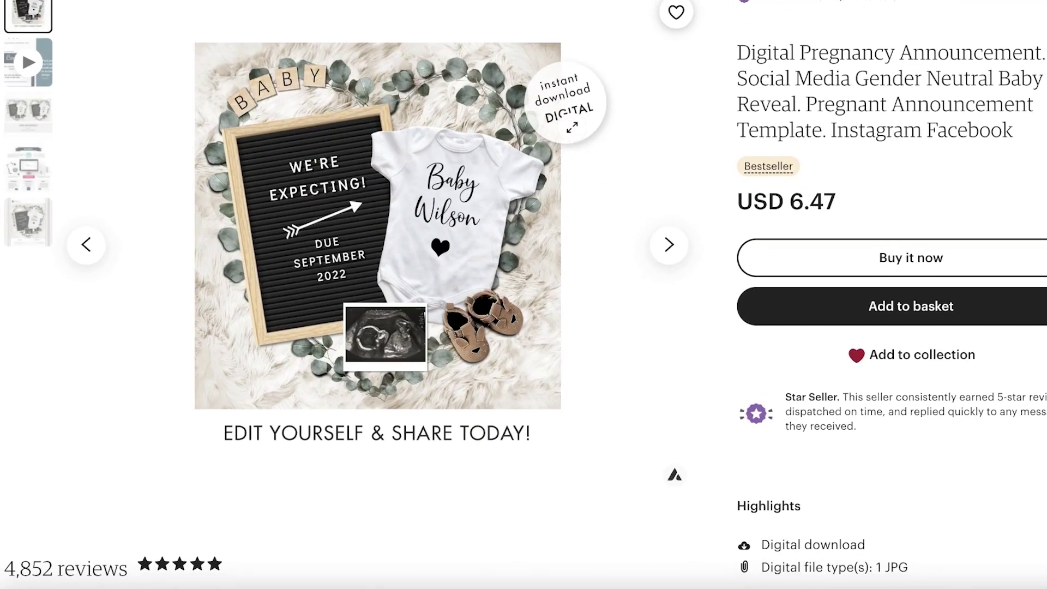
{"action": "left_click_drag", "start_coordinate": [787, 201], "coordinate": [918, 204]}
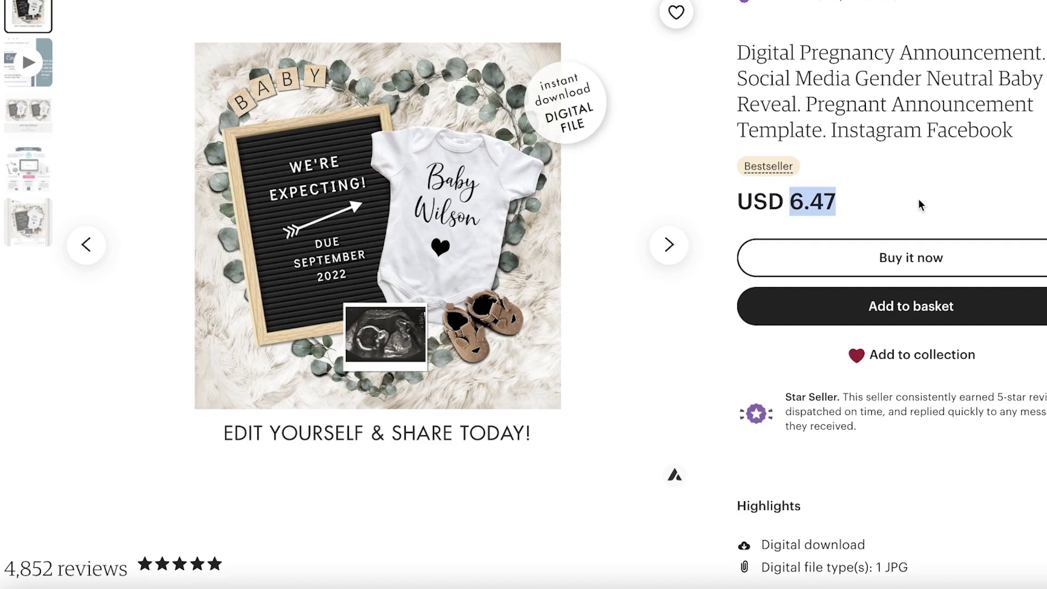
{"action": "left_click", "coordinate": [919, 204]}
- Highlight the listing's 4,852 review count, then scroll back up to the image
{"action": "scroll", "coordinate": [919, 204], "scroll_direction": "up", "scroll_amount": 1}
{"action": "scroll", "coordinate": [152, 370], "scroll_direction": "down", "scroll_amount": 3}
{"action": "scroll", "coordinate": [489, 222], "scroll_direction": "up", "scroll_amount": 2}
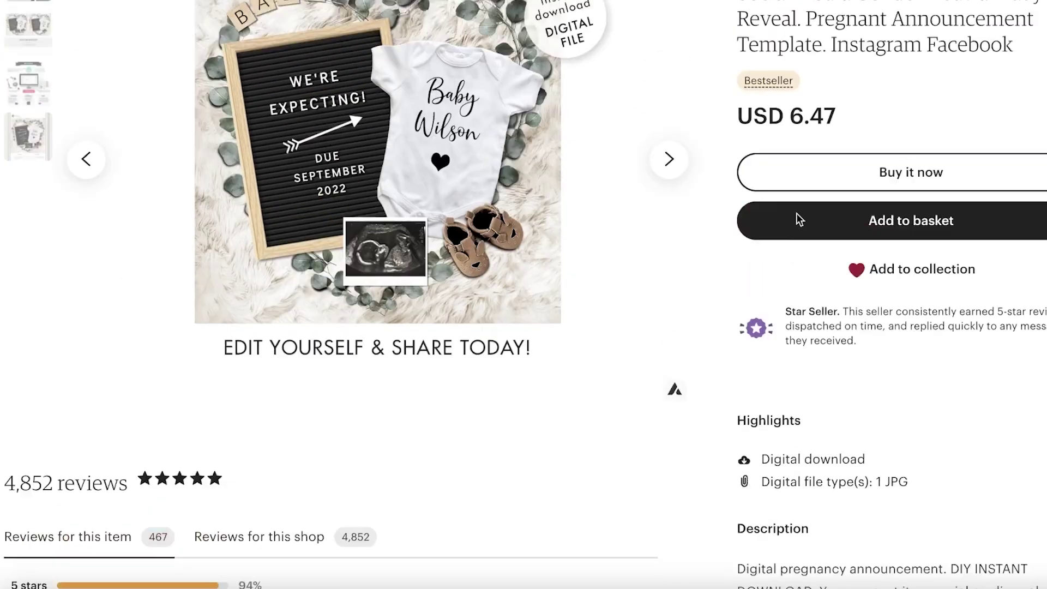
{"action": "scroll", "coordinate": [500, 187], "scroll_direction": "down", "scroll_amount": 8}
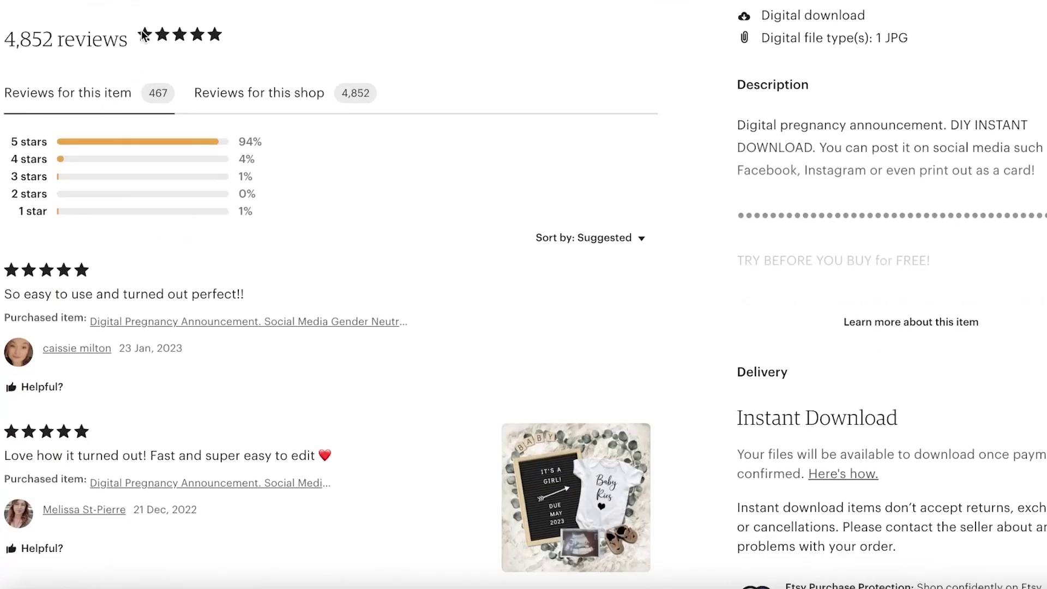
{"action": "left_click_drag", "start_coordinate": [2, 50], "coordinate": [79, 57]}
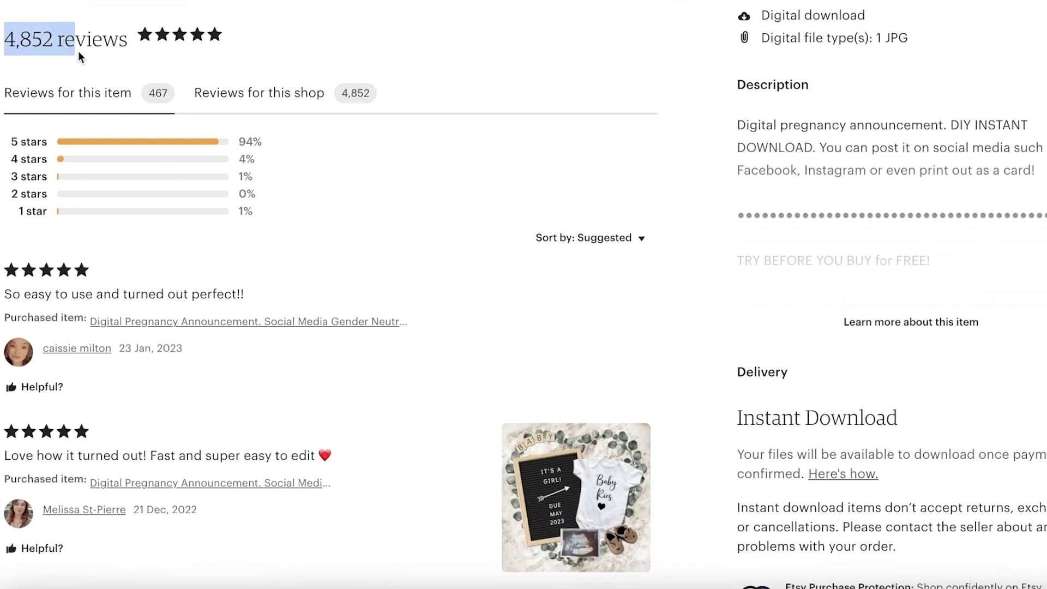
{"action": "left_click", "coordinate": [36, 41]}
{"action": "scroll", "coordinate": [126, 40], "scroll_direction": "down", "scroll_amount": 2}
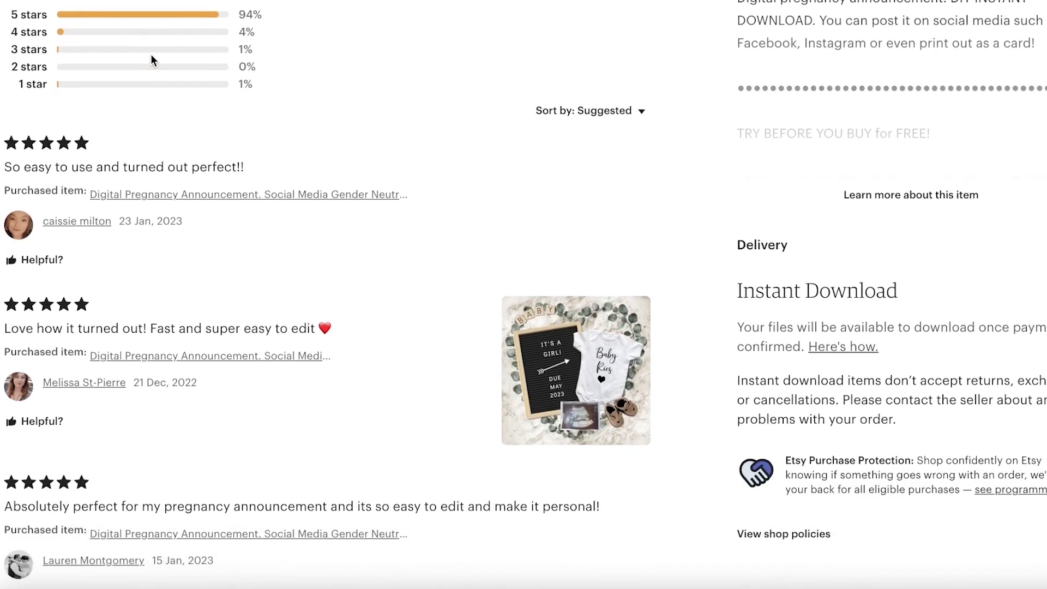
{"action": "scroll", "coordinate": [151, 58], "scroll_direction": "up", "scroll_amount": 13}
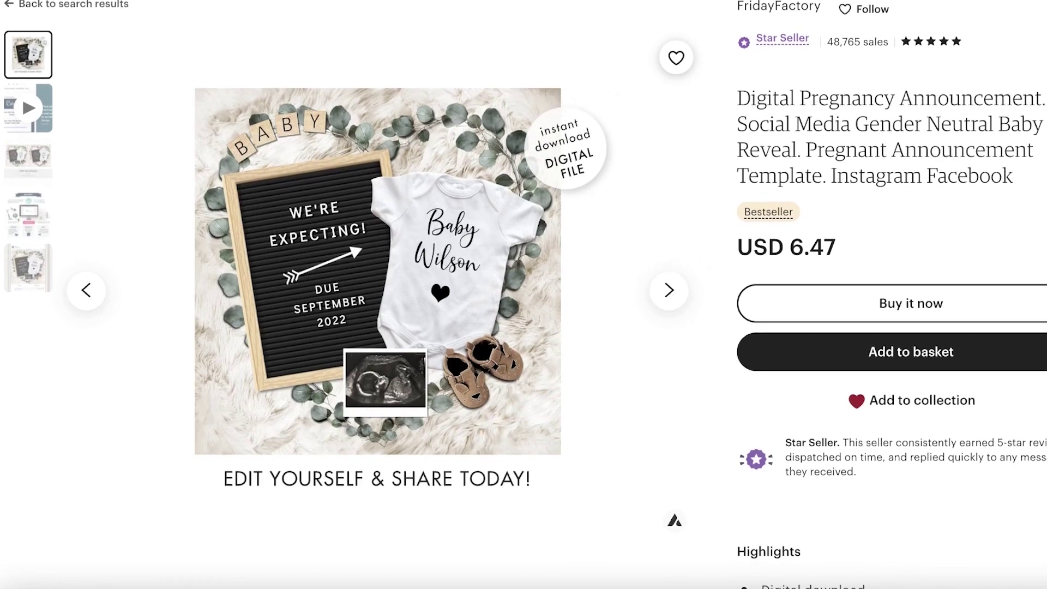
- Launch Calculator via Spotlight, multiply 6.47 by 4900 to get 31703, then return to Etsy
{"action": "key", "text": "super+space"}
{"action": "type", "text": "calc"}
{"action": "key", "text": "Return"}
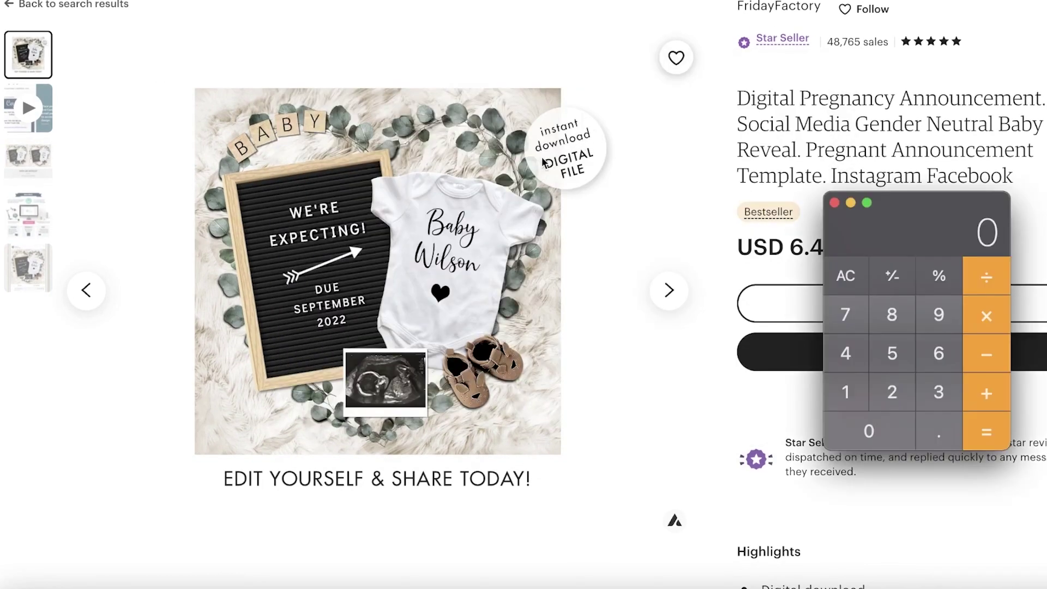
{"action": "left_click_drag", "start_coordinate": [874, 212], "coordinate": [211, 141]}
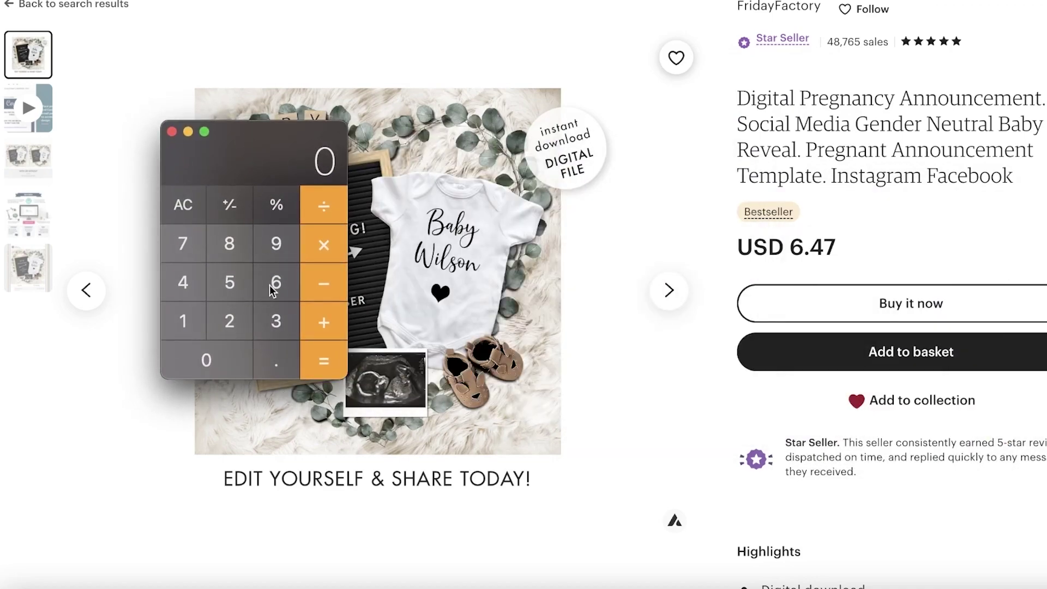
{"action": "type", "text": ".47"}
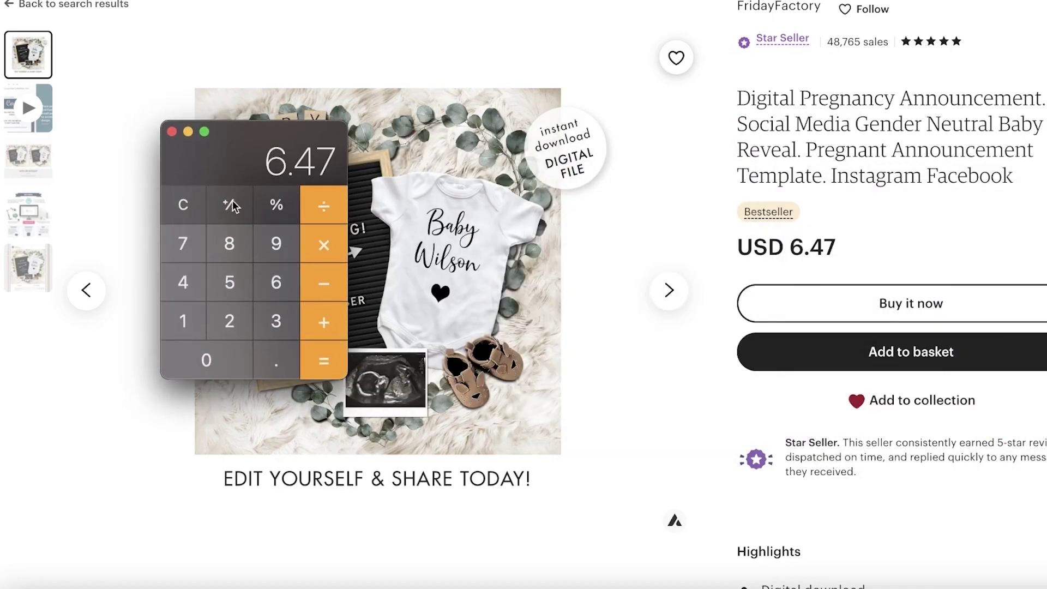
{"action": "left_click", "coordinate": [321, 243]}
{"action": "type", "text": "4900"}
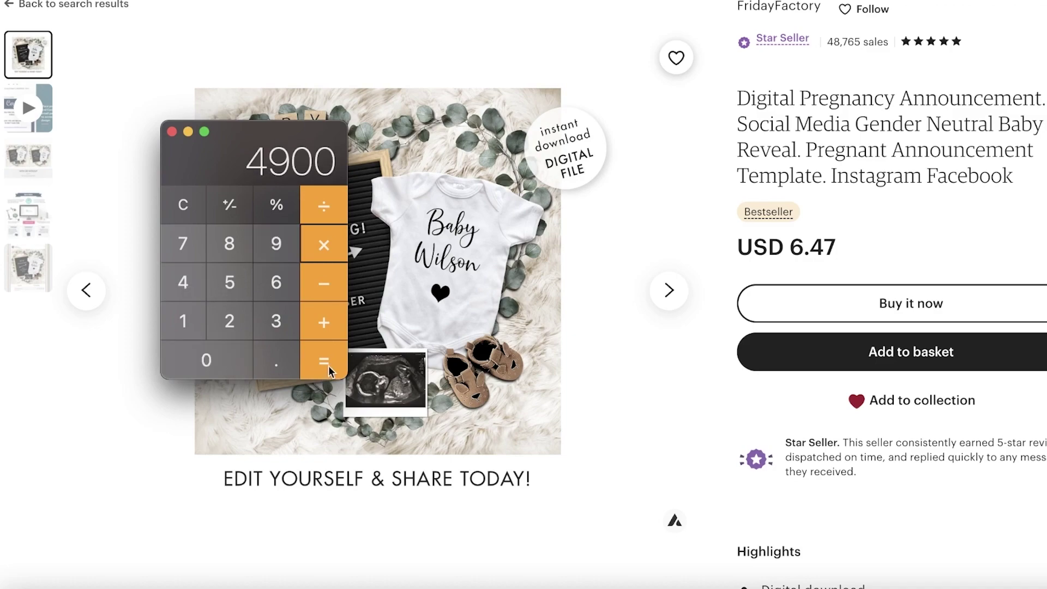
{"action": "key", "text": "Return"}
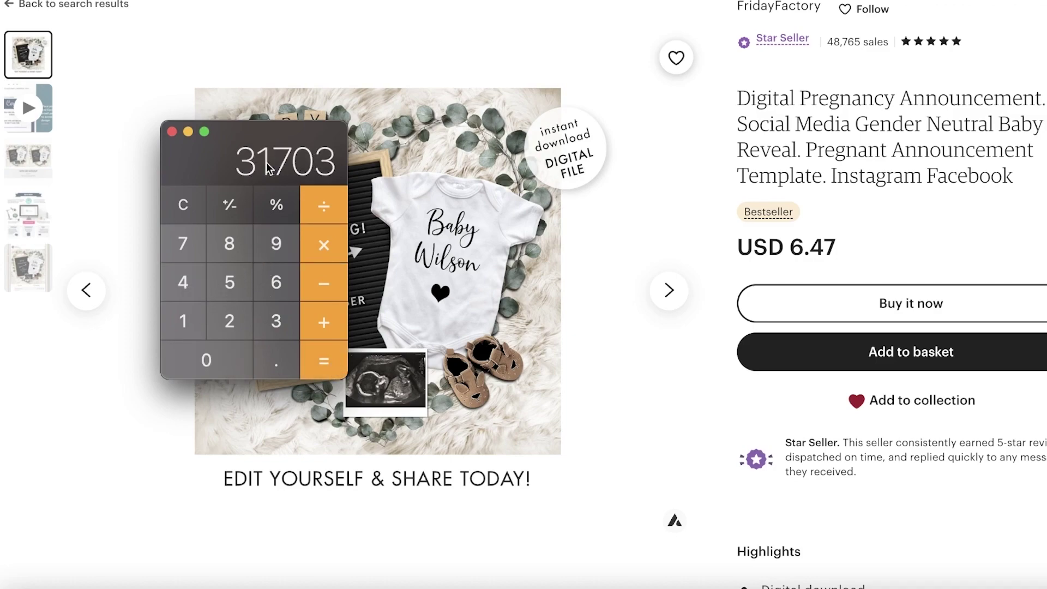
{"action": "left_click_drag", "start_coordinate": [268, 140], "coordinate": [283, 156]}
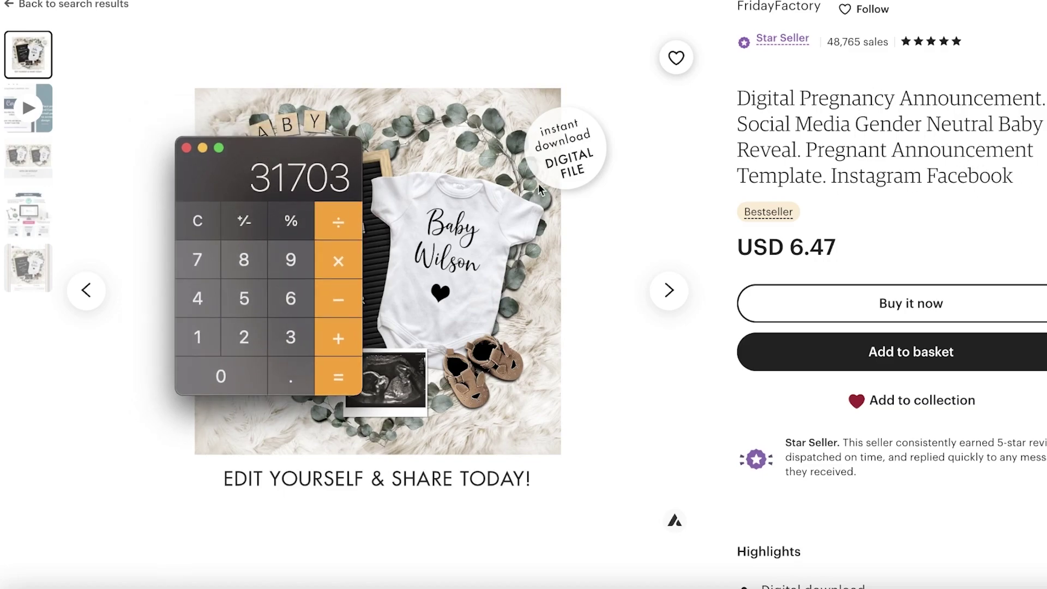
{"action": "left_click", "coordinate": [690, 295]}
{"action": "scroll", "coordinate": [126, 352], "scroll_direction": "down", "scroll_amount": 12}
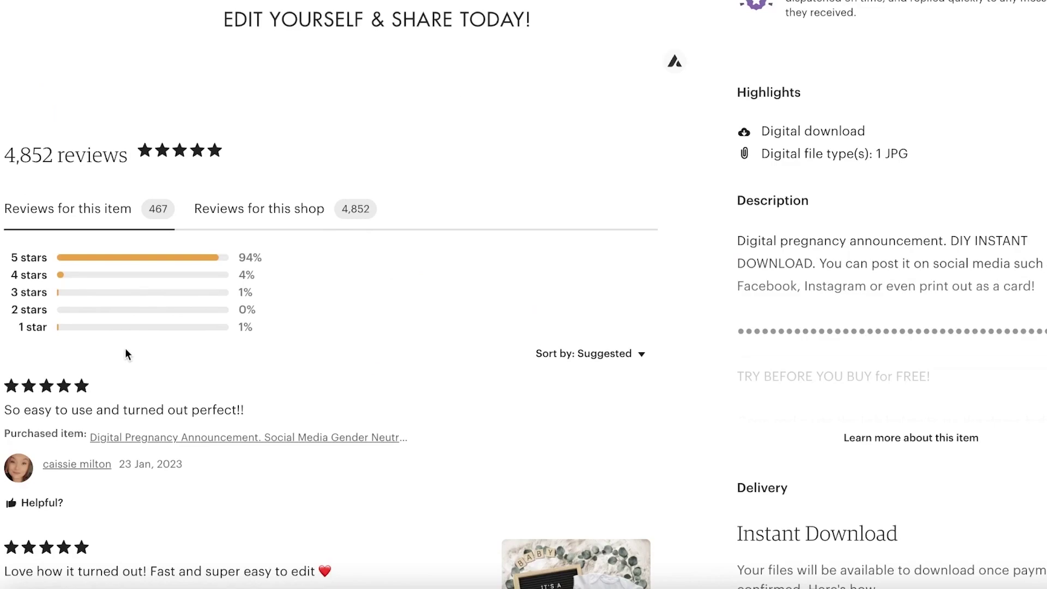
{"action": "scroll", "coordinate": [555, 226], "scroll_direction": "up", "scroll_amount": 1}
{"action": "scroll", "coordinate": [554, 221], "scroll_direction": "up", "scroll_amount": 4}
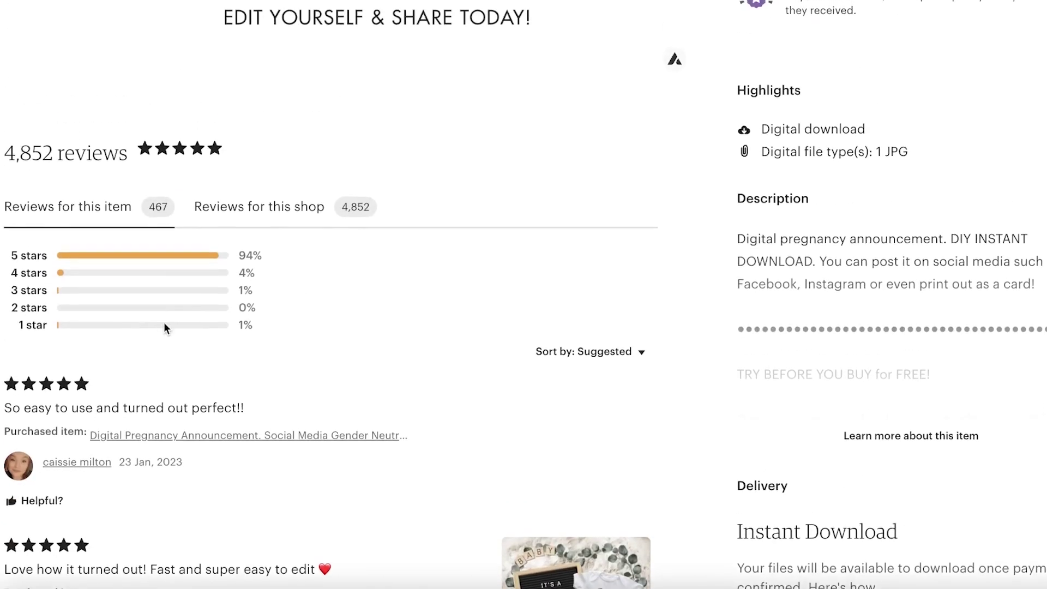
{"action": "left_click_drag", "start_coordinate": [4, 221], "coordinate": [132, 221]}
{"action": "left_click", "coordinate": [330, 229]}
{"action": "scroll", "coordinate": [329, 229], "scroll_direction": "up", "scroll_amount": 10}
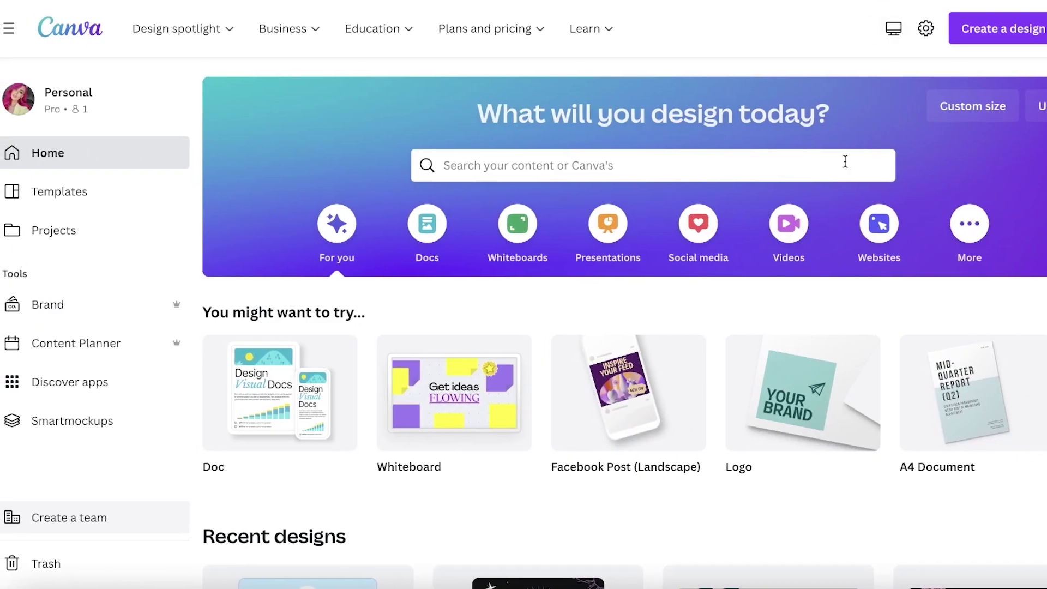
- Create a blank custom-size design of 10 × 12 inches
{"action": "left_click", "coordinate": [847, 161]}
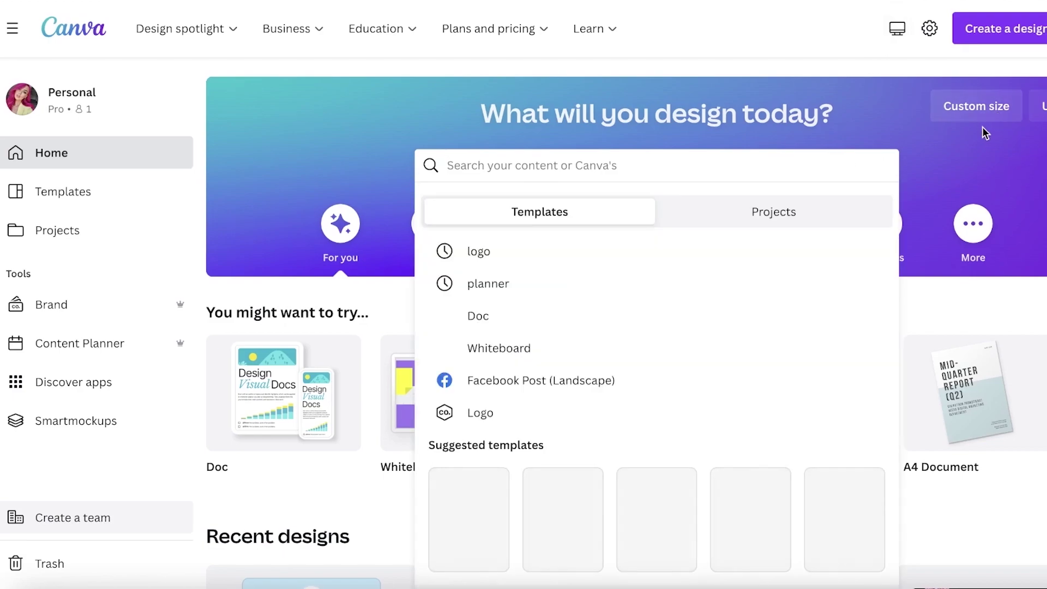
{"action": "left_click", "coordinate": [979, 108]}
{"action": "left_click", "coordinate": [929, 184]}
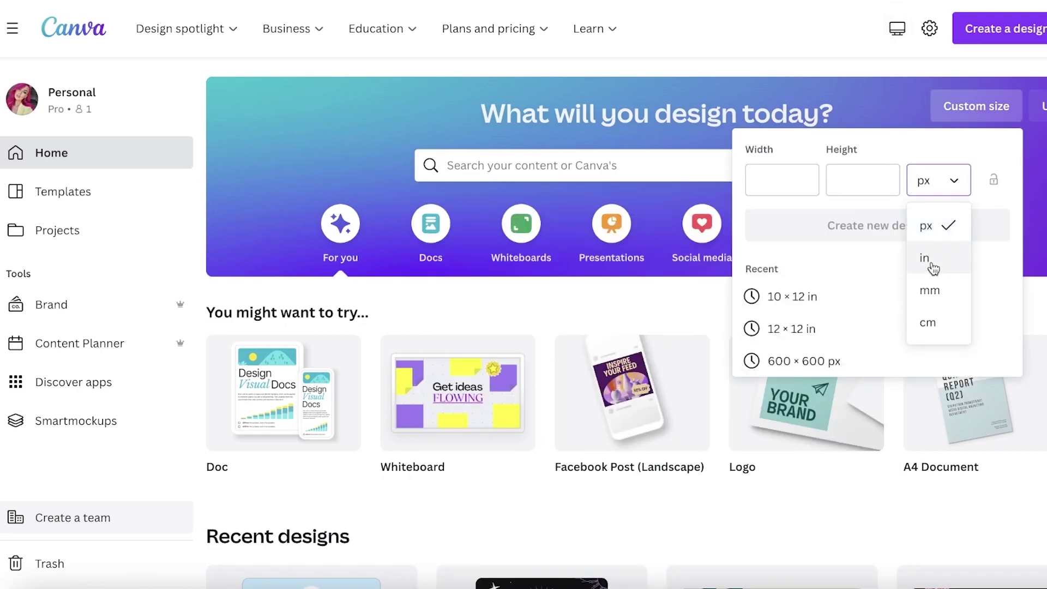
{"action": "left_click", "coordinate": [927, 261]}
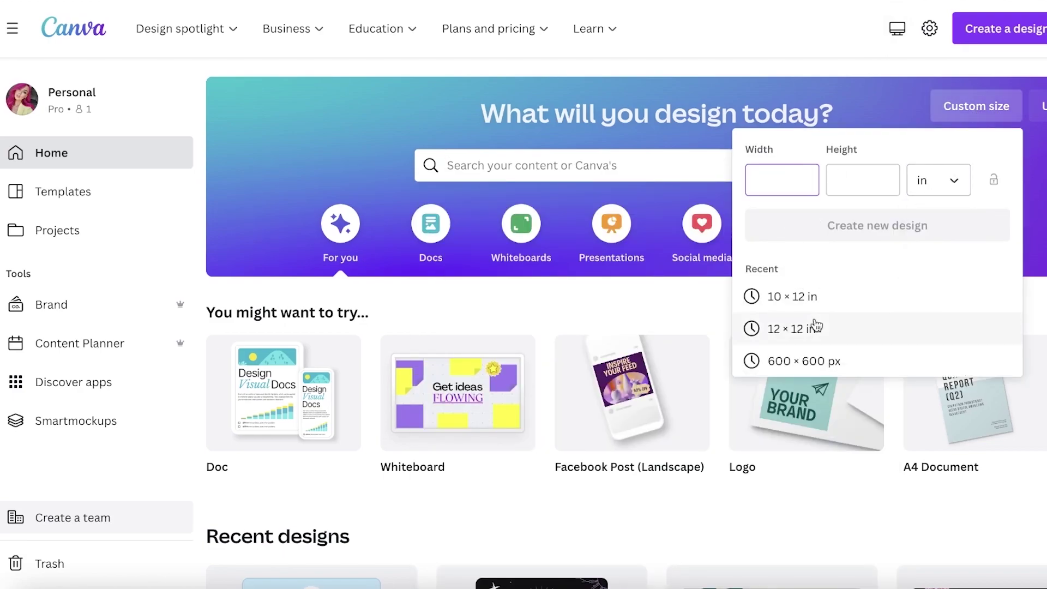
{"action": "left_click", "coordinate": [939, 180]}
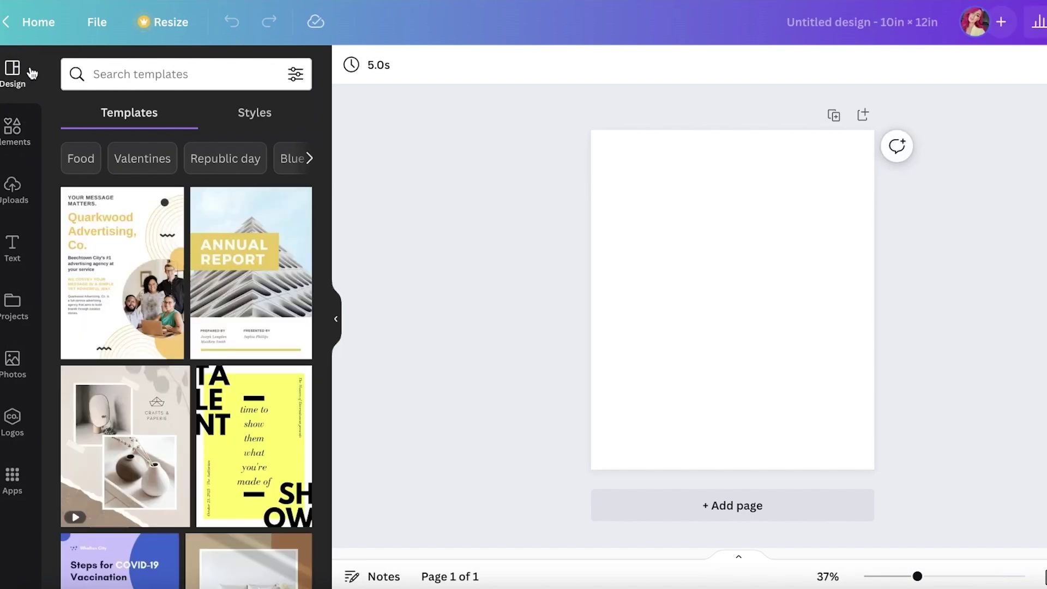
- Browse 'baby' templates in the Templates panel, then go back to the home search box
{"action": "left_click", "coordinate": [155, 71]}
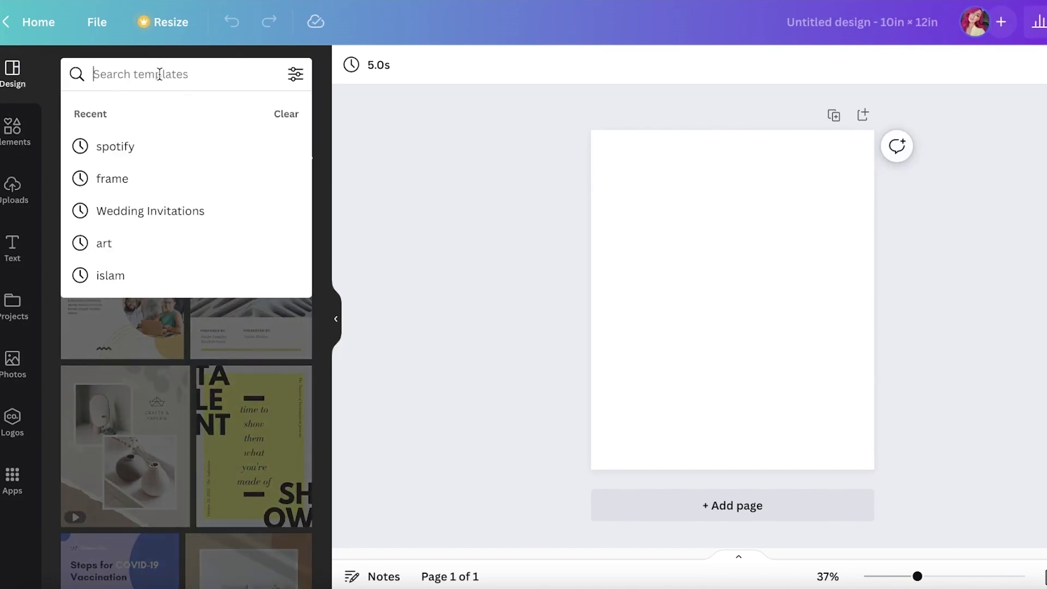
{"action": "type", "text": "baby"}
{"action": "key", "text": "Return"}
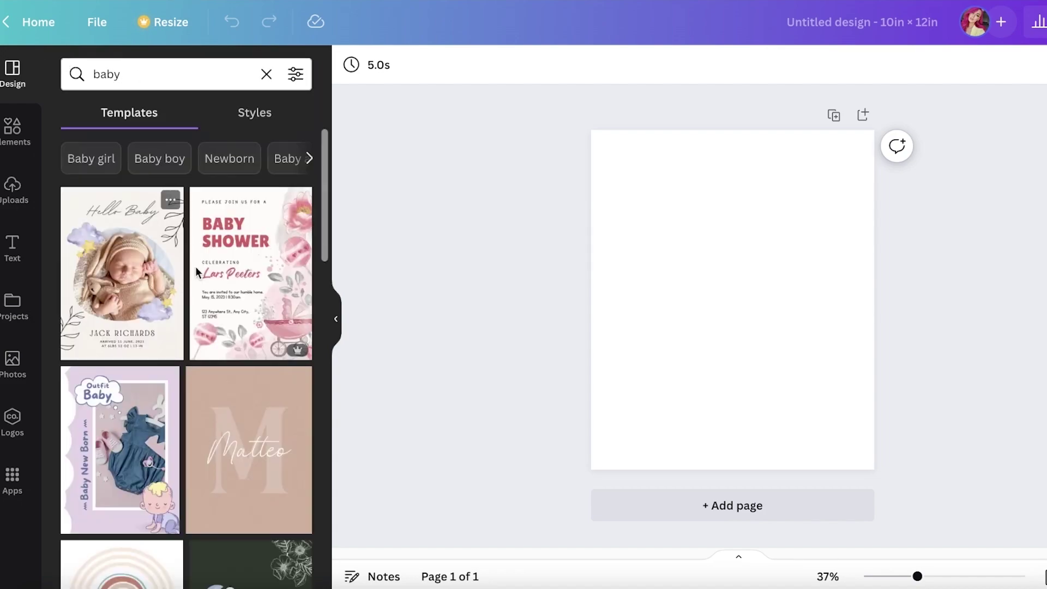
{"action": "scroll", "coordinate": [196, 266], "scroll_direction": "down", "scroll_amount": 2}
{"action": "scroll", "coordinate": [202, 332], "scroll_direction": "down", "scroll_amount": 6}
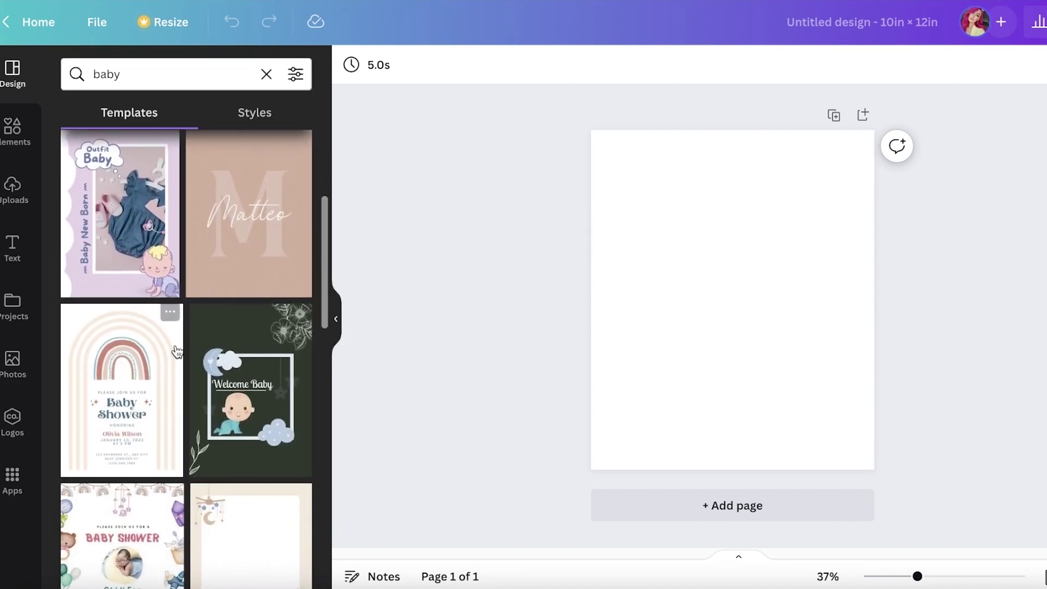
{"action": "scroll", "coordinate": [201, 332], "scroll_direction": "down", "scroll_amount": 3}
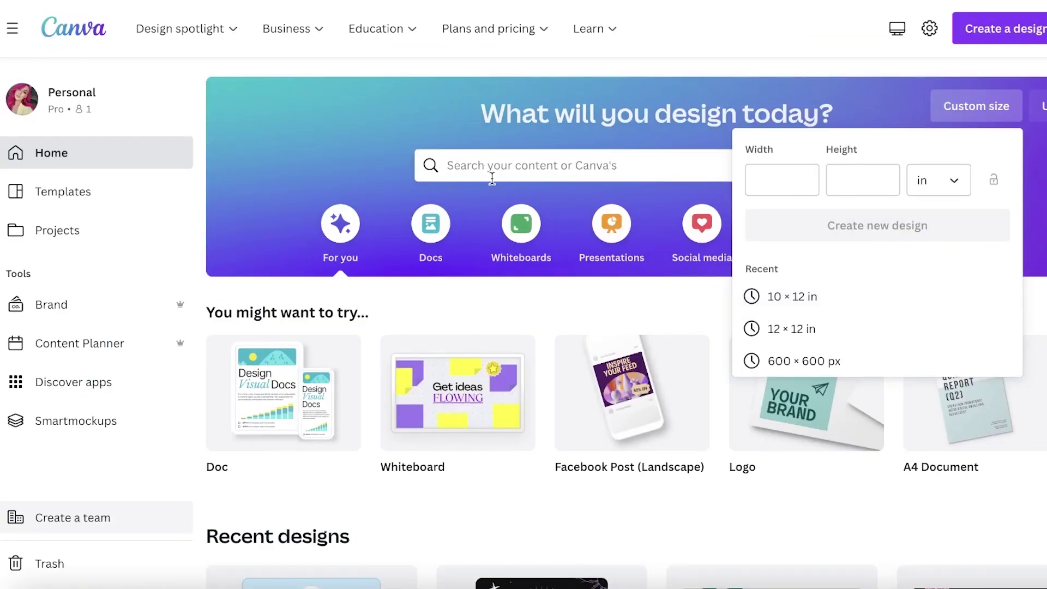
{"action": "left_click", "coordinate": [492, 175]}
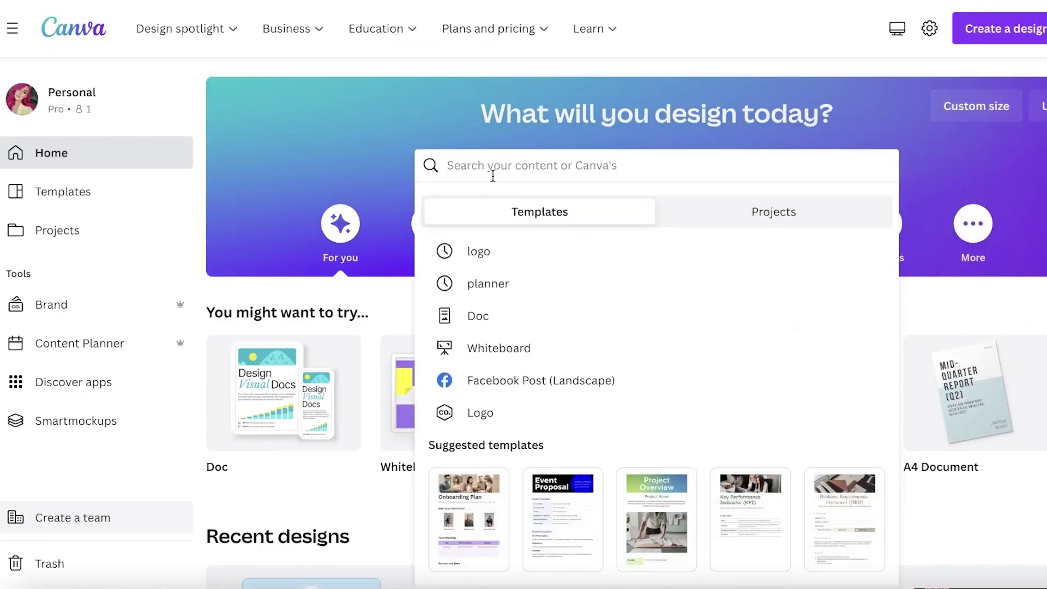
- Search Canva for baby announcement templates using the home search suggestion
{"action": "type", "text": "baby an"}
{"action": "key", "text": "BackSpace"}
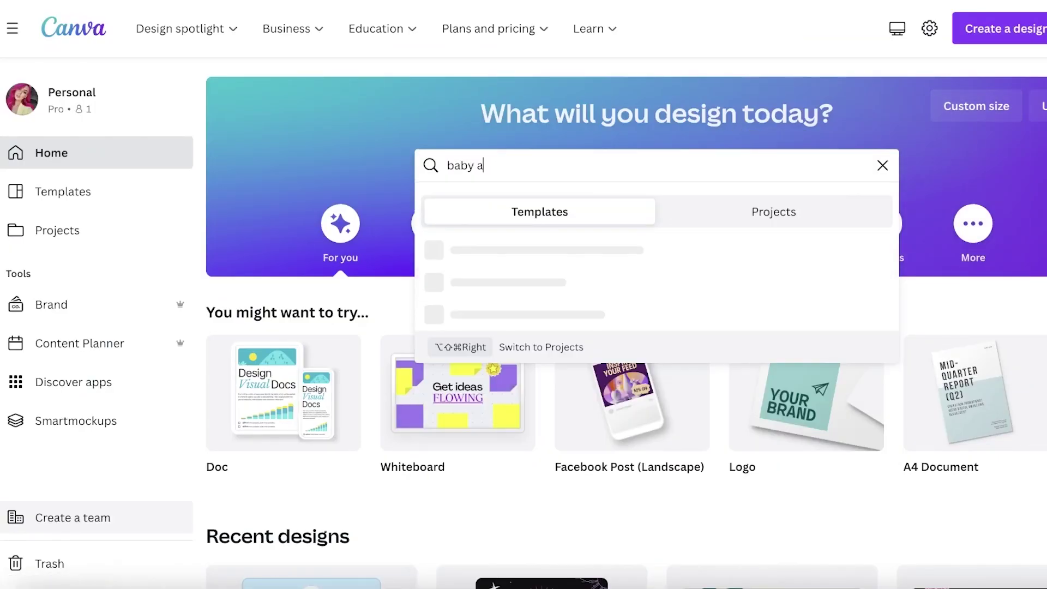
{"action": "key", "text": "BackSpace"}
{"action": "type", "text": "ann"}
{"action": "left_click", "coordinate": [537, 317]}
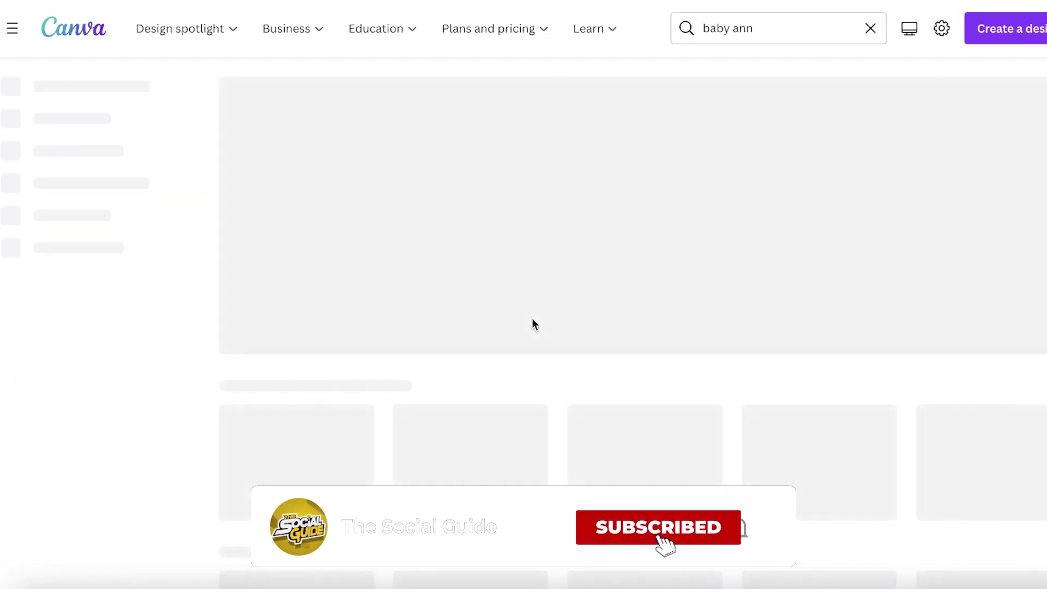
- Scroll the template results down to the Light Blue Elephant design
{"action": "scroll", "coordinate": [527, 320], "scroll_direction": "down", "scroll_amount": 5}
{"action": "scroll", "coordinate": [330, 189], "scroll_direction": "up", "scroll_amount": 3}
{"action": "scroll", "coordinate": [330, 189], "scroll_direction": "up", "scroll_amount": 2}
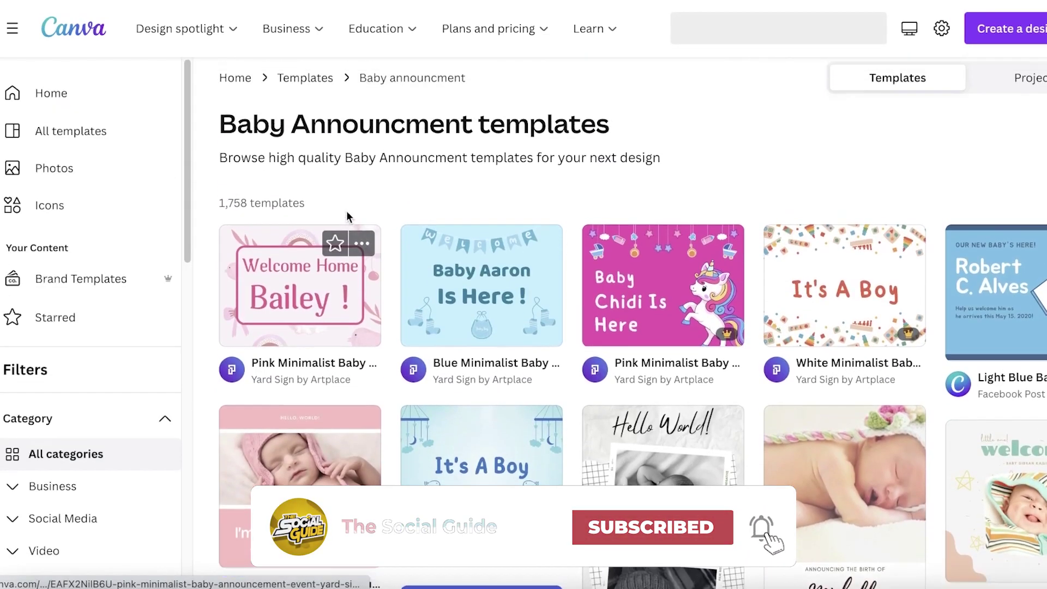
{"action": "scroll", "coordinate": [372, 221], "scroll_direction": "down", "scroll_amount": 5}
{"action": "scroll", "coordinate": [827, 244], "scroll_direction": "down", "scroll_amount": 10}
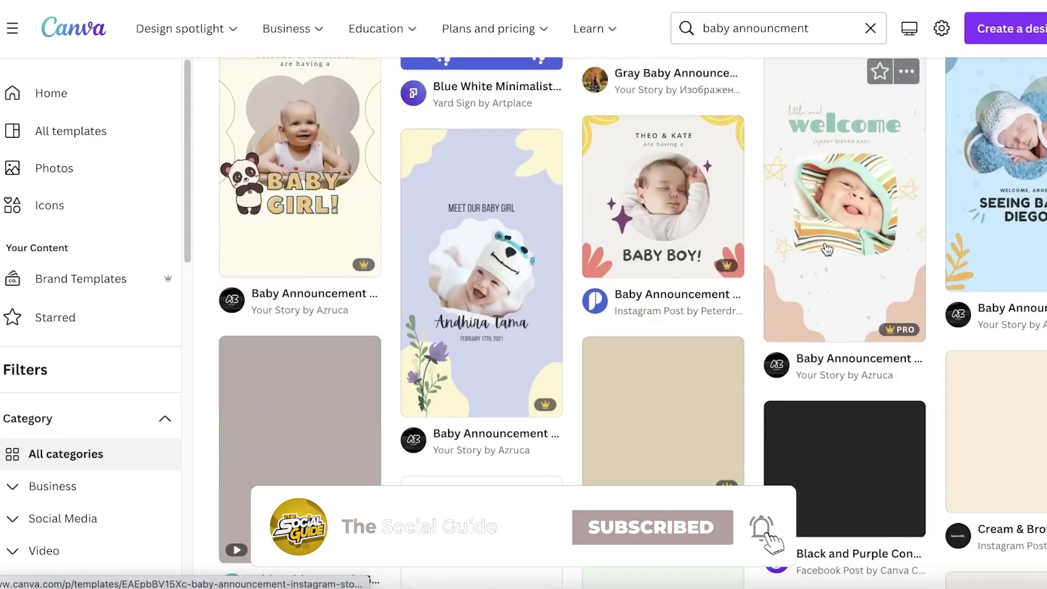
{"action": "scroll", "coordinate": [1004, 300], "scroll_direction": "down", "scroll_amount": 8}
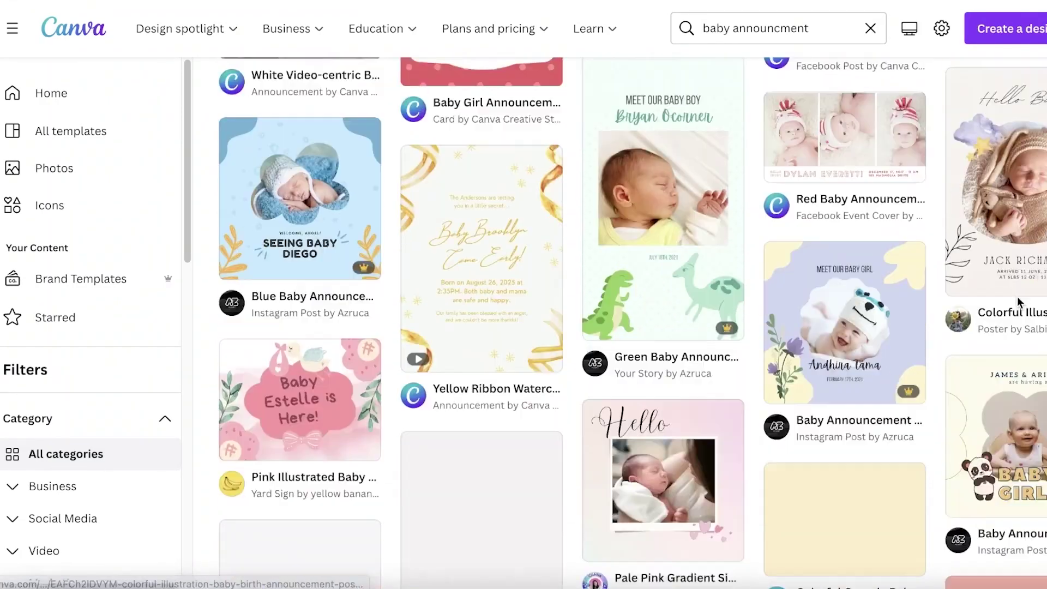
{"action": "scroll", "coordinate": [1004, 302], "scroll_direction": "down", "scroll_amount": 5}
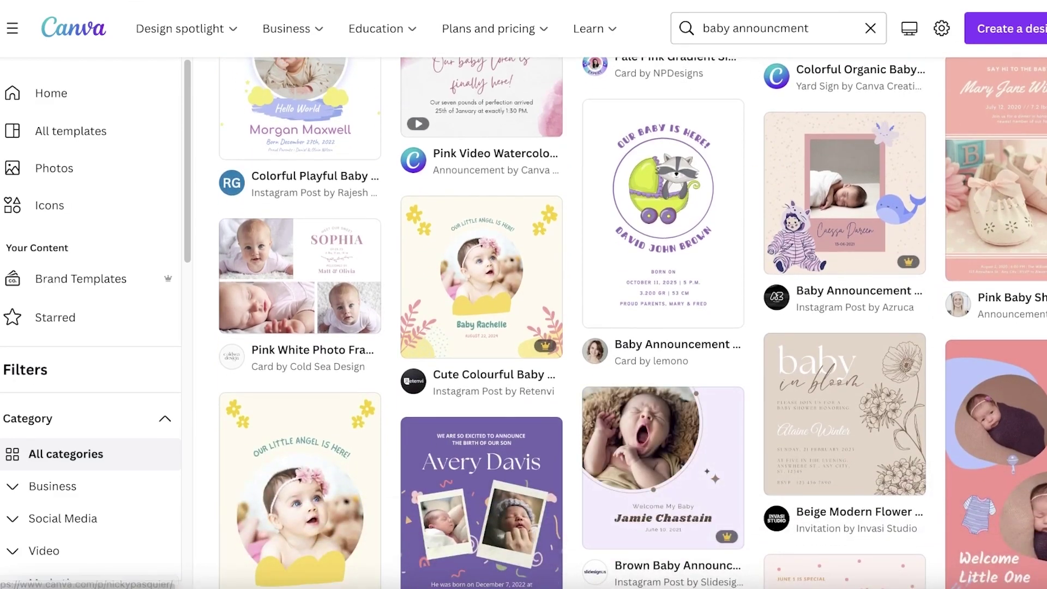
{"action": "scroll", "coordinate": [537, 315], "scroll_direction": "down", "scroll_amount": 3}
{"action": "scroll", "coordinate": [537, 315], "scroll_direction": "down", "scroll_amount": 10}
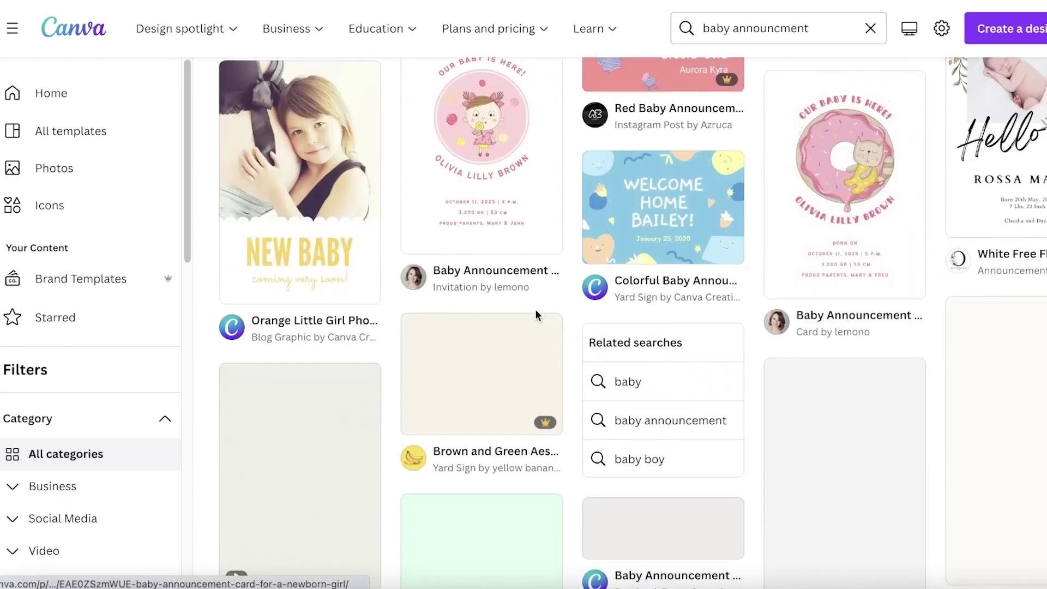
{"action": "scroll", "coordinate": [535, 309], "scroll_direction": "up", "scroll_amount": 2}
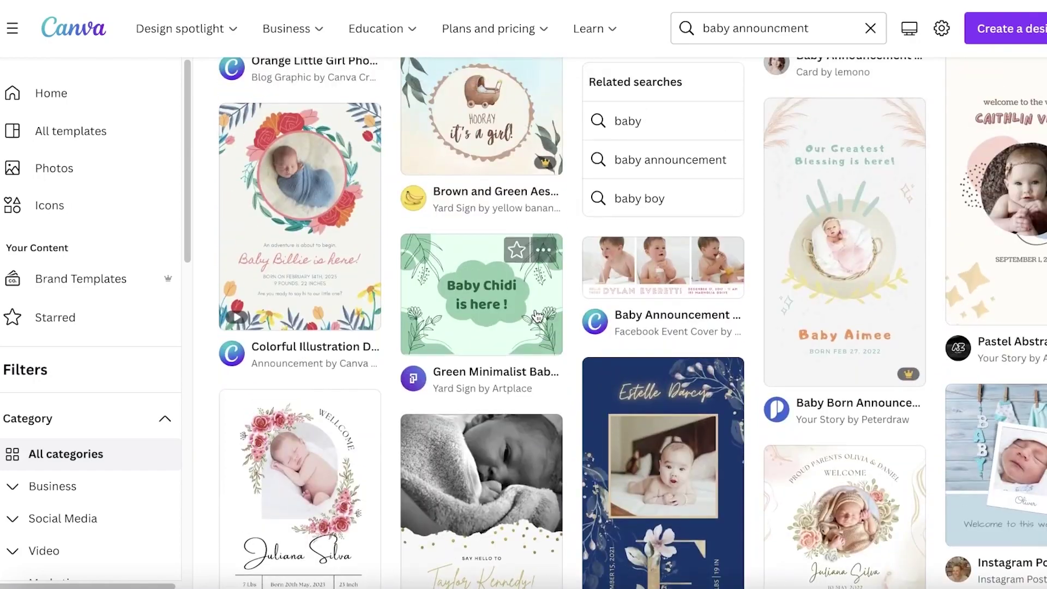
{"action": "scroll", "coordinate": [540, 256], "scroll_direction": "down", "scroll_amount": 1}
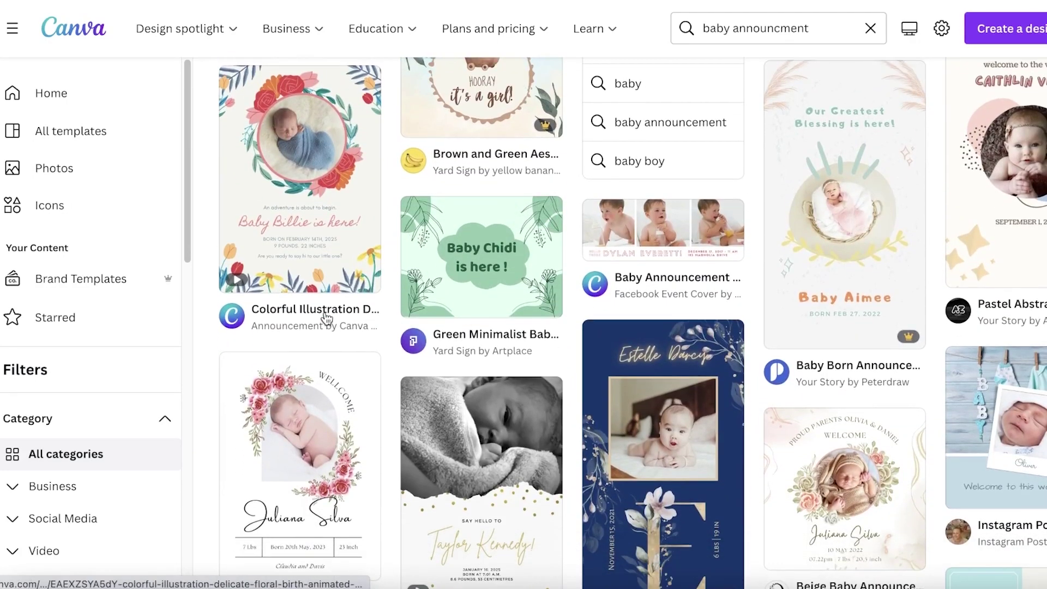
{"action": "scroll", "coordinate": [328, 242], "scroll_direction": "down", "scroll_amount": 12}
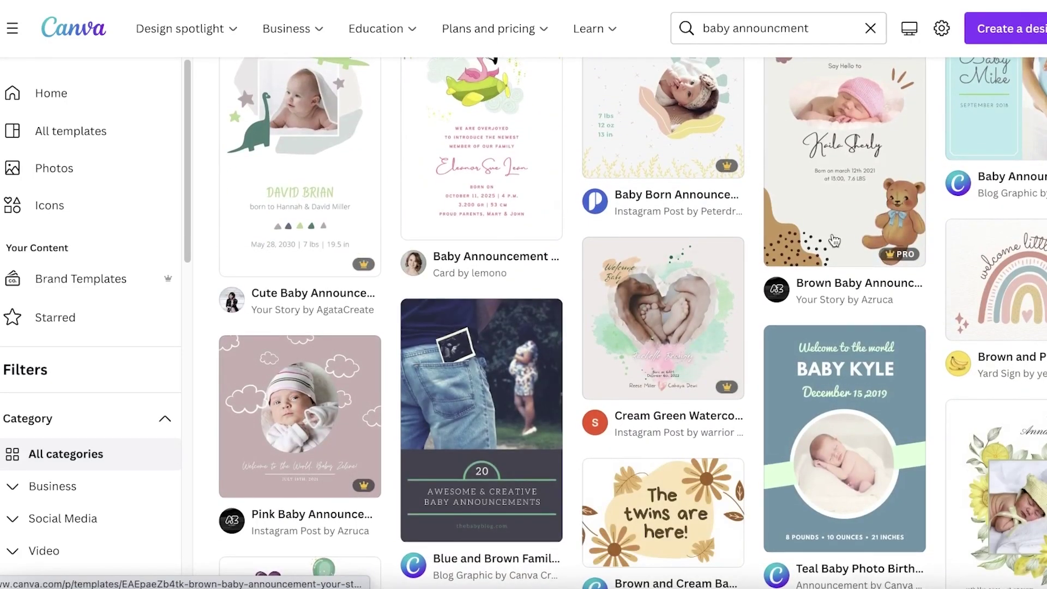
{"action": "scroll", "coordinate": [827, 242], "scroll_direction": "up", "scroll_amount": 1}
{"action": "scroll", "coordinate": [578, 209], "scroll_direction": "up", "scroll_amount": 2}
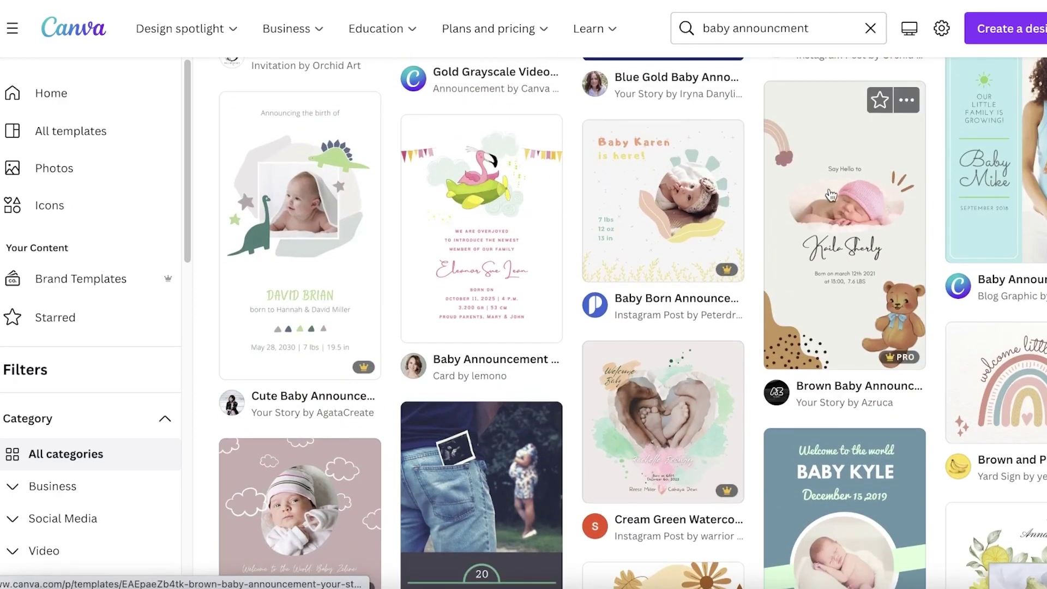
{"action": "scroll", "coordinate": [518, 229], "scroll_direction": "down", "scroll_amount": 3}
{"action": "scroll", "coordinate": [654, 229], "scroll_direction": "down", "scroll_amount": 3}
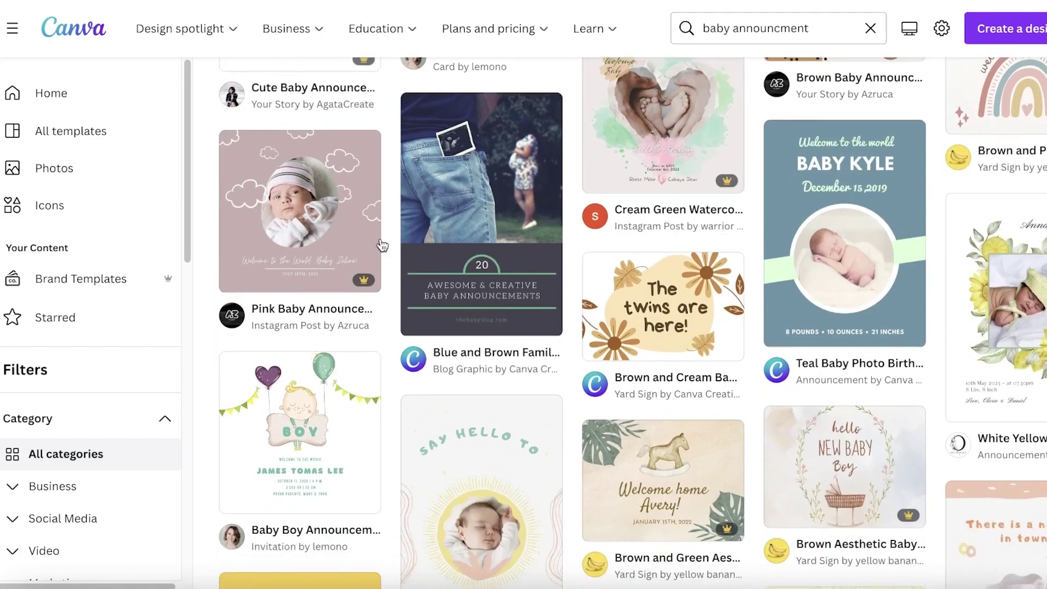
{"action": "scroll", "coordinate": [382, 246], "scroll_direction": "down", "scroll_amount": 4}
{"action": "scroll", "coordinate": [431, 376], "scroll_direction": "down", "scroll_amount": 3}
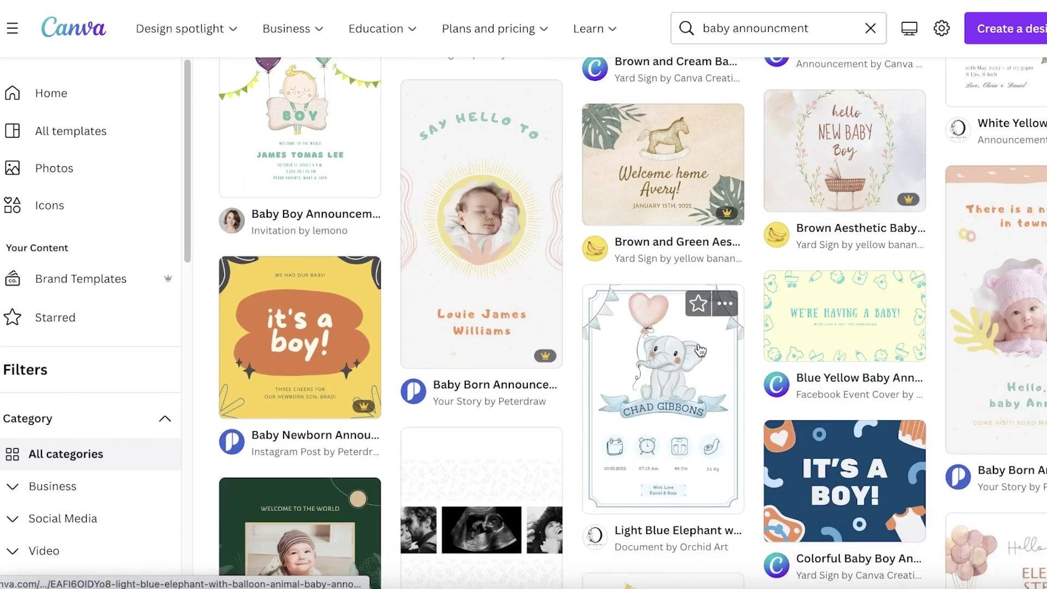
- Open the Light Blue Elephant with Balloon template in the editor and zoom in
{"action": "left_click", "coordinate": [701, 350]}
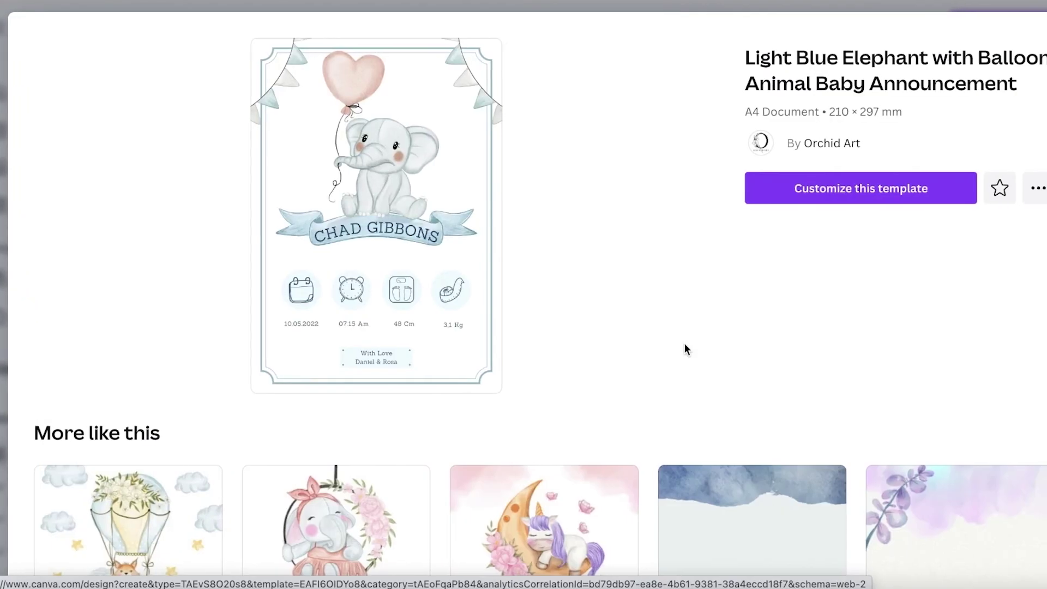
{"action": "left_click", "coordinate": [845, 197]}
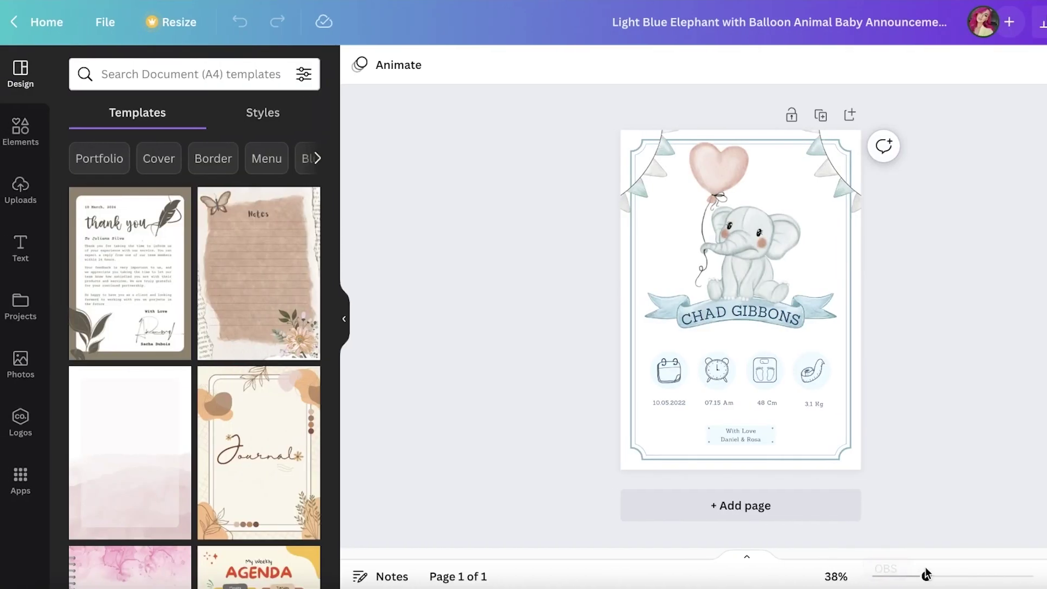
{"action": "left_click_drag", "start_coordinate": [928, 575], "coordinate": [937, 576]}
- Shrink the elephant picture and place it beside the banner's right end
{"action": "left_click", "coordinate": [729, 211]}
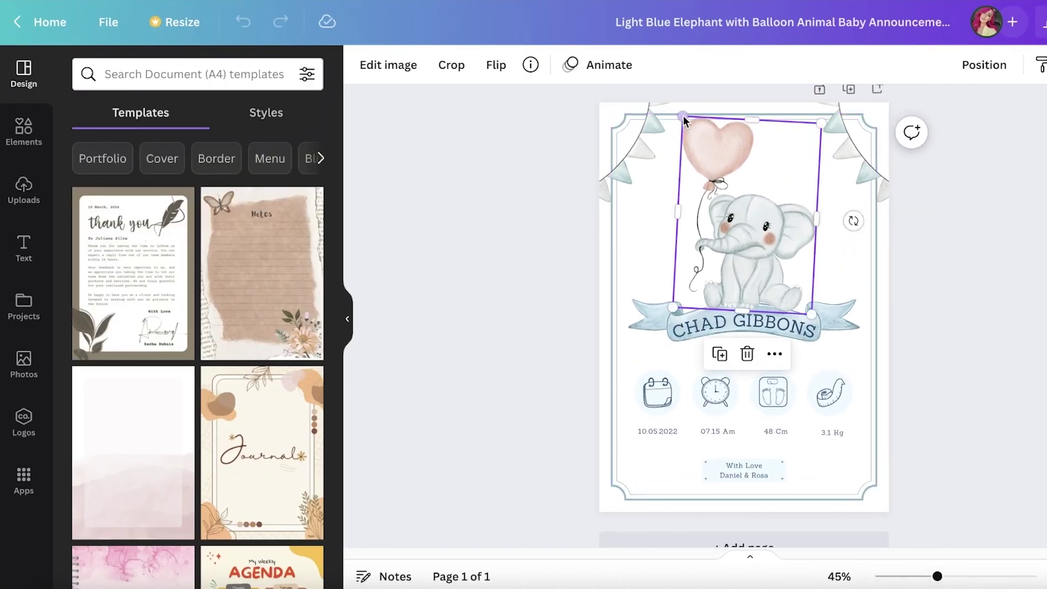
{"action": "left_click_drag", "start_coordinate": [682, 116], "coordinate": [759, 229]}
{"action": "left_click_drag", "start_coordinate": [800, 301], "coordinate": [833, 294]}
- Select the date 10.05.2022, time 07.15 Am and weight 3.1 Kg text boxes
{"action": "left_click", "coordinate": [986, 285]}
{"action": "left_click", "coordinate": [647, 431]}
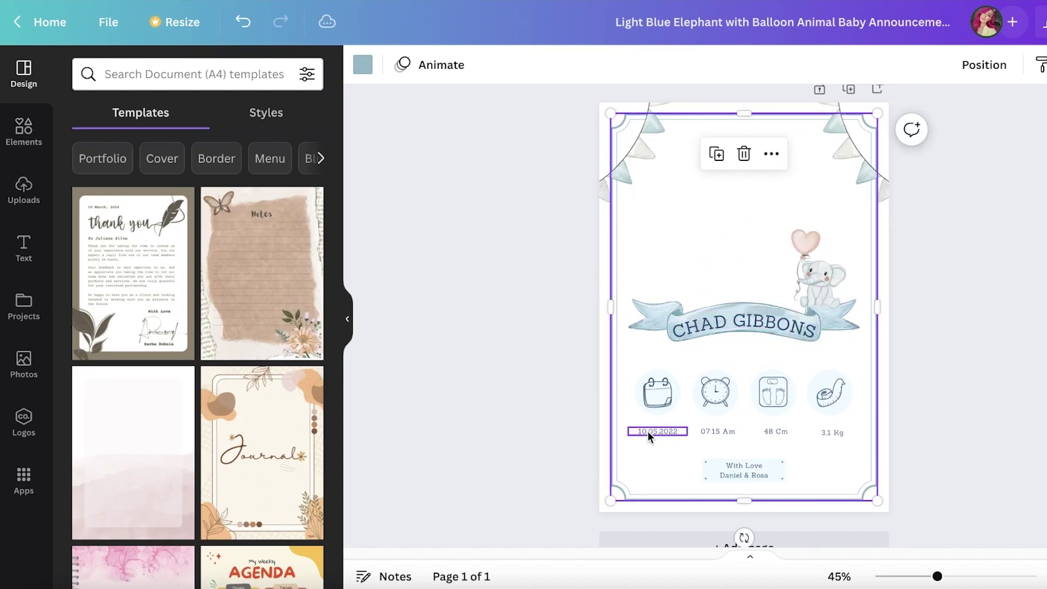
{"action": "left_click", "coordinate": [647, 431]}
{"action": "left_click", "coordinate": [734, 431], "text": "shift"}
{"action": "left_click", "coordinate": [729, 430]}
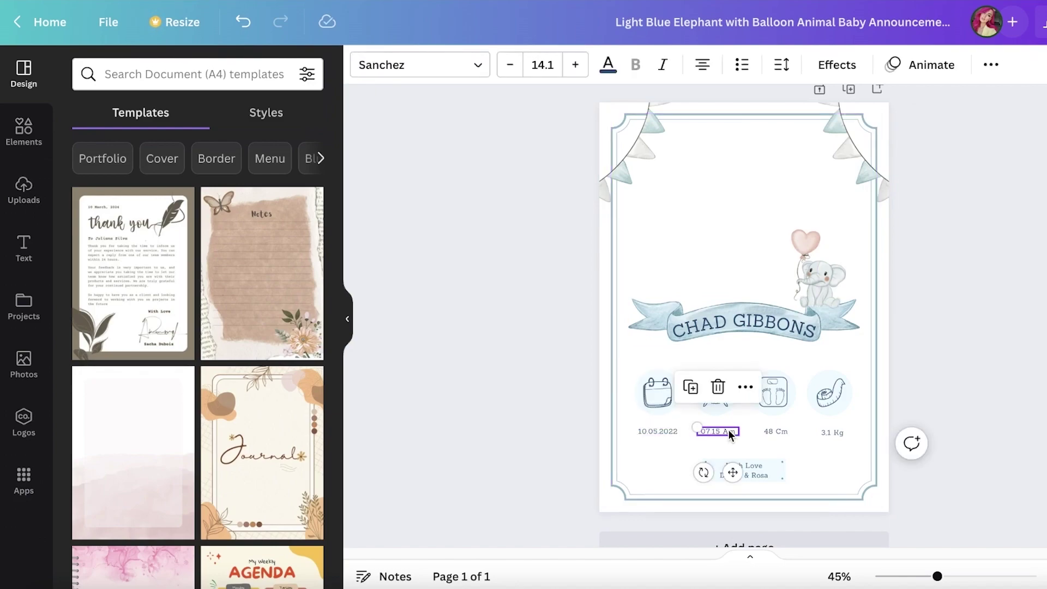
{"action": "left_click", "coordinate": [836, 433]}
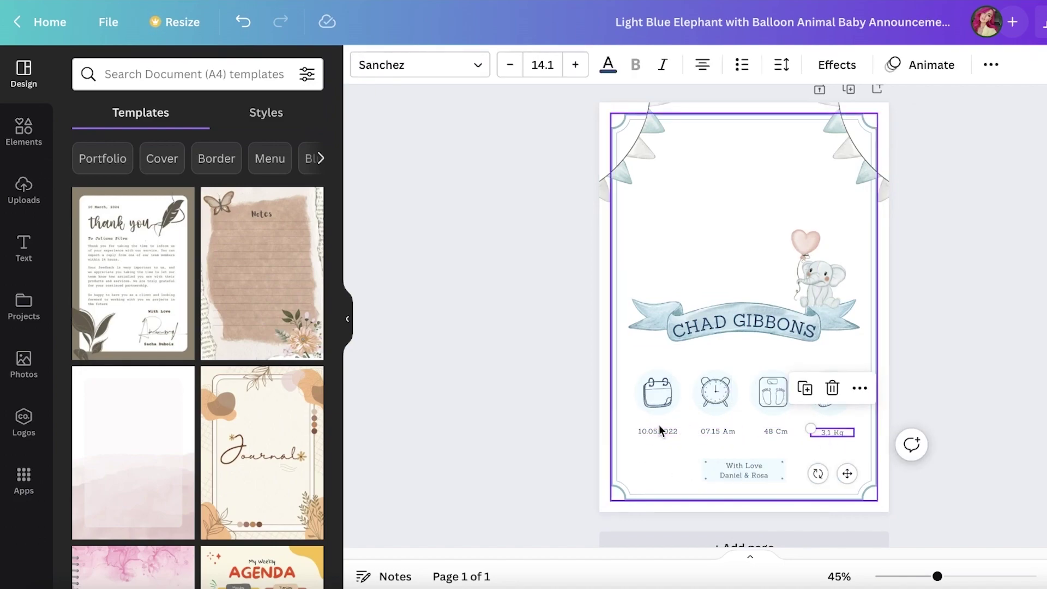
{"action": "left_click", "coordinate": [928, 385]}
- Change the sign-off to the placeholder 'With Love, Name & Name'
{"action": "left_click", "coordinate": [751, 466]}
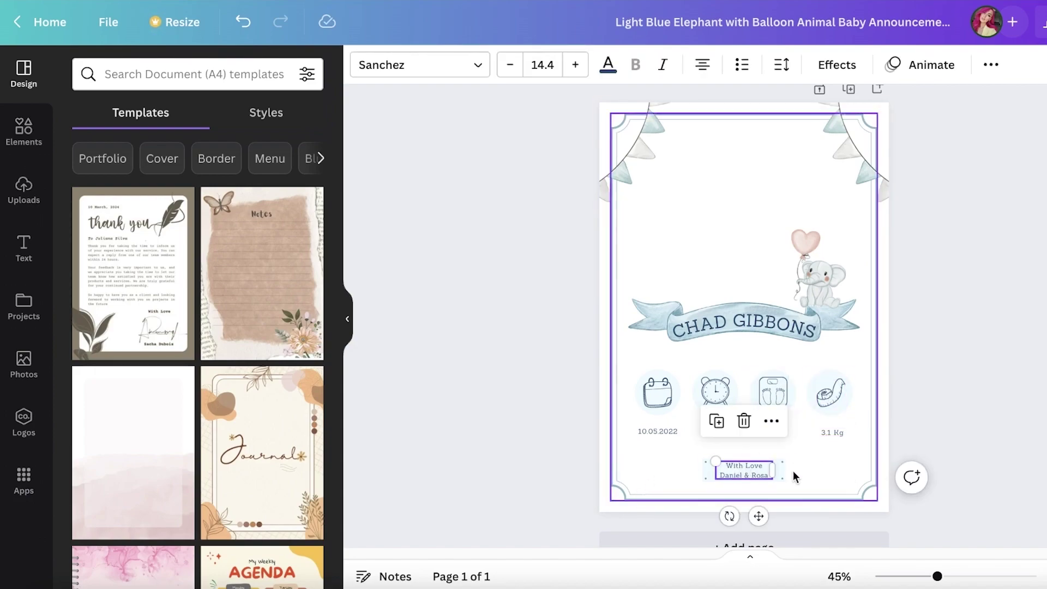
{"action": "left_click", "coordinate": [756, 468]}
{"action": "left_click", "coordinate": [745, 479]}
{"action": "left_click", "coordinate": [728, 479]}
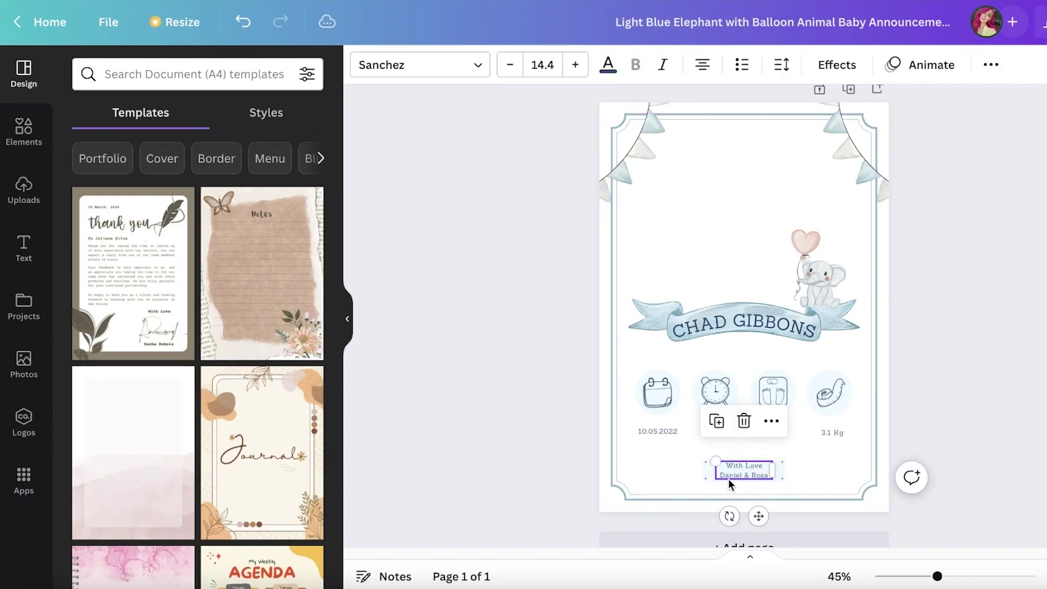
{"action": "left_click", "coordinate": [714, 482]}
{"action": "left_click", "coordinate": [732, 476]}
{"action": "left_click", "coordinate": [734, 475]}
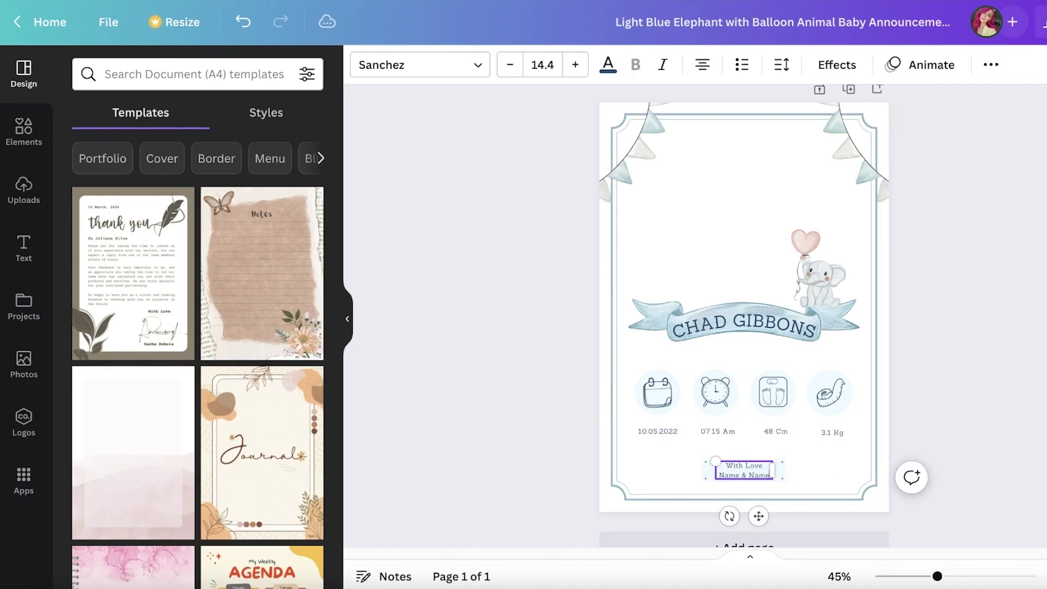
{"action": "left_click", "coordinate": [1000, 385]}
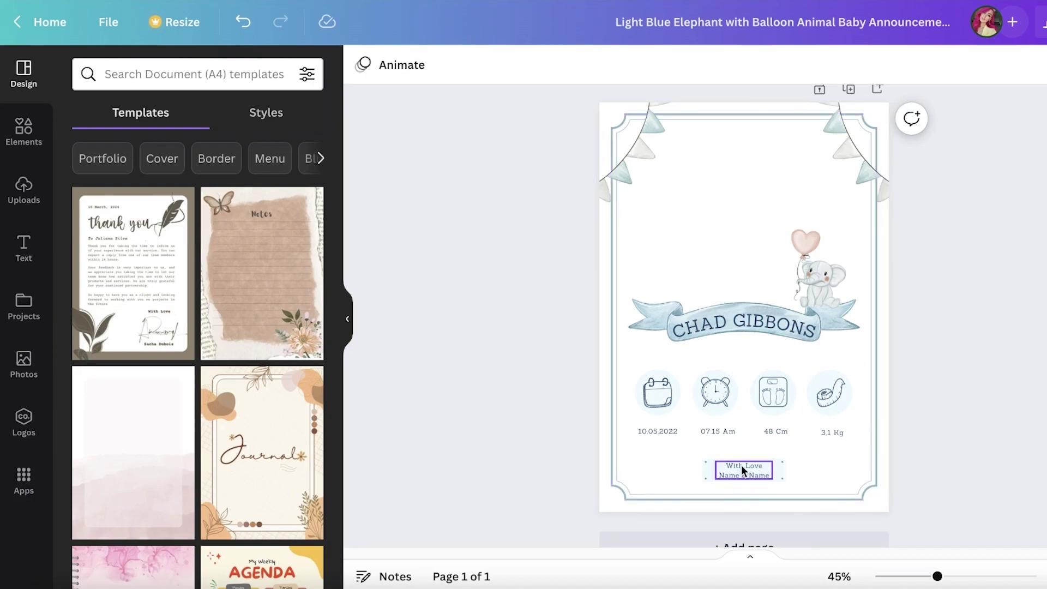
- Retype the banner's baby name as 'BABY NAME'
{"action": "double_click", "coordinate": [716, 319]}
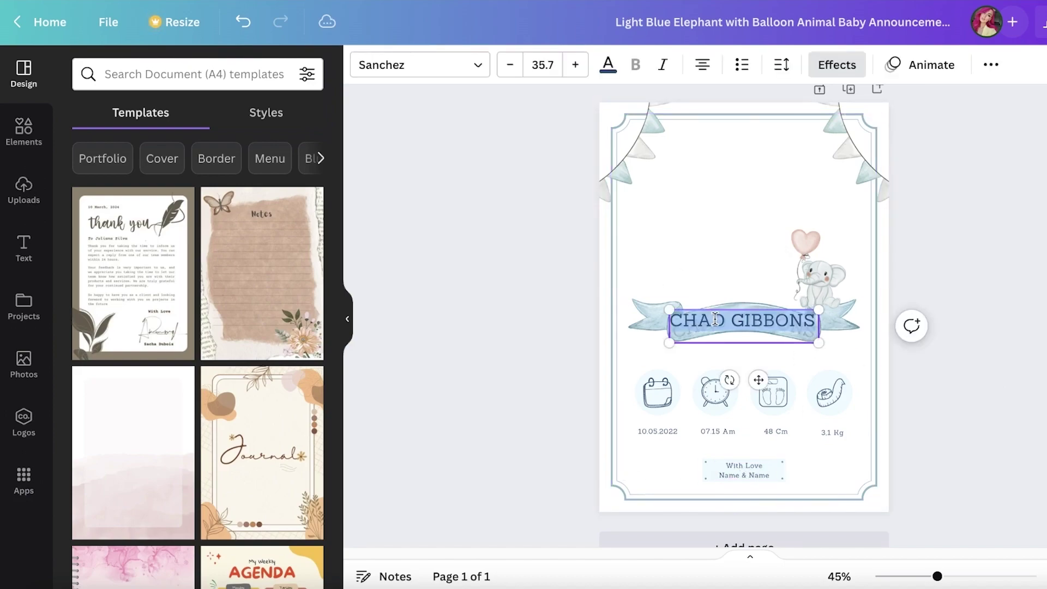
{"action": "type", "text": "BABY NAME"}
{"action": "left_click", "coordinate": [971, 216]}
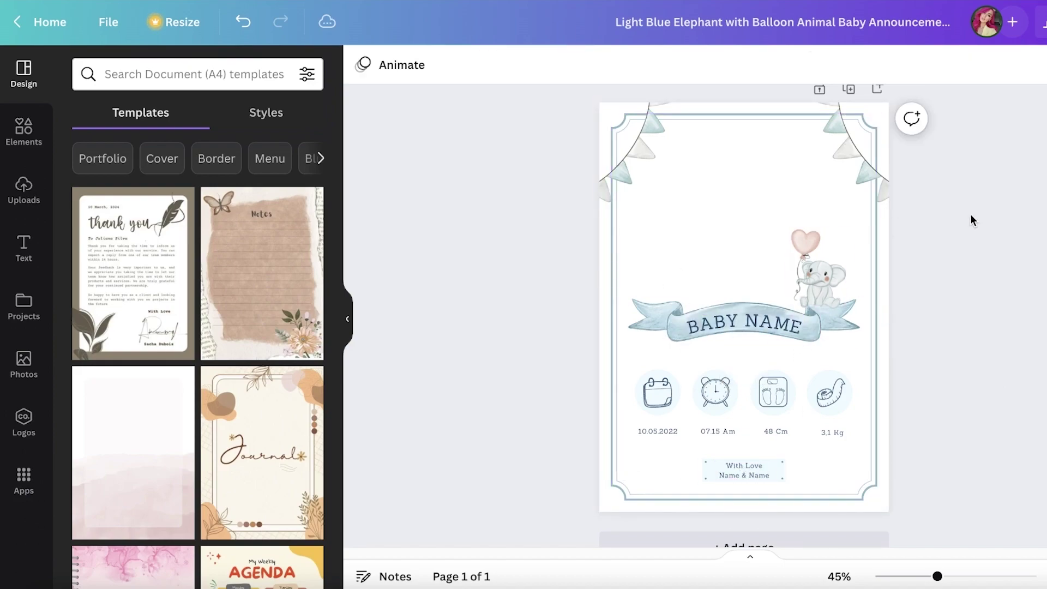
{"action": "left_click", "coordinate": [757, 322]}
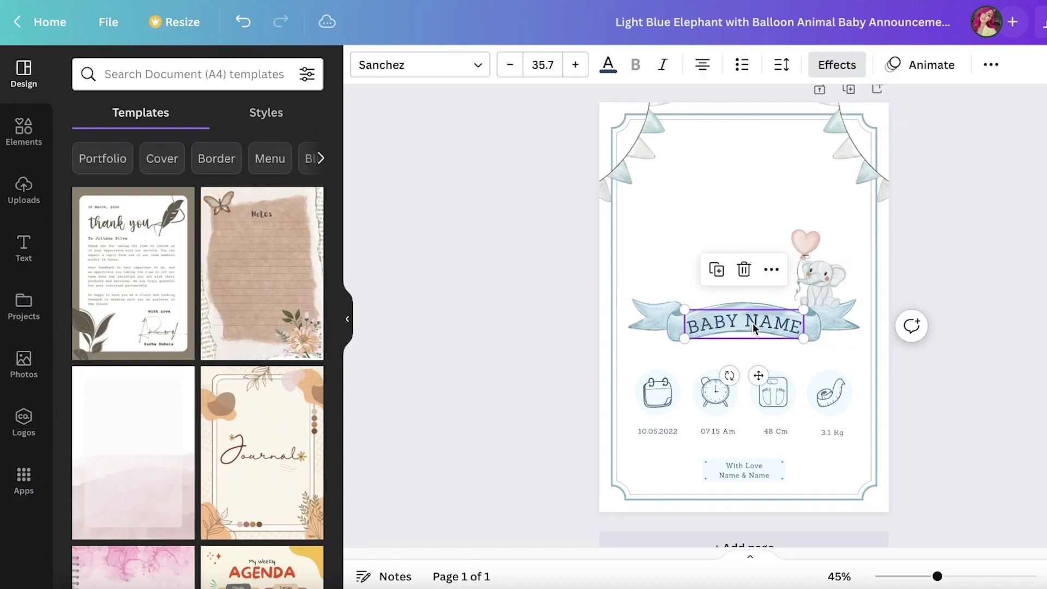
{"action": "left_click", "coordinate": [984, 286]}
{"action": "left_click", "coordinate": [34, 132]}
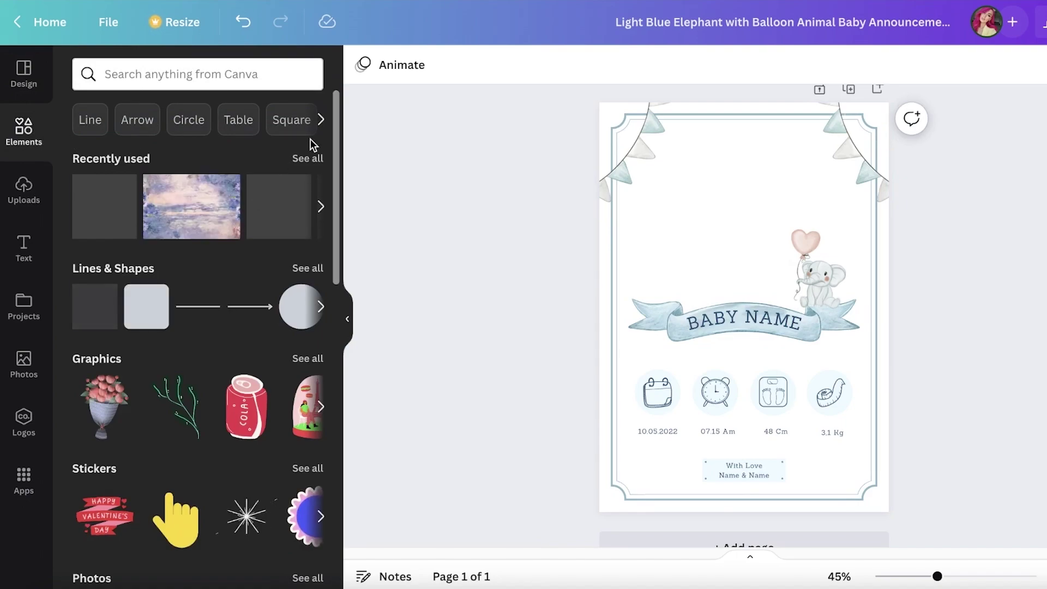
- Add a circle frame from Elements > Frames, enlarged and centred above the BABY NAME banner
{"action": "left_click", "coordinate": [320, 120]}
{"action": "scroll", "coordinate": [304, 180], "scroll_direction": "down", "scroll_amount": 10}
{"action": "scroll", "coordinate": [153, 248], "scroll_direction": "down", "scroll_amount": 4}
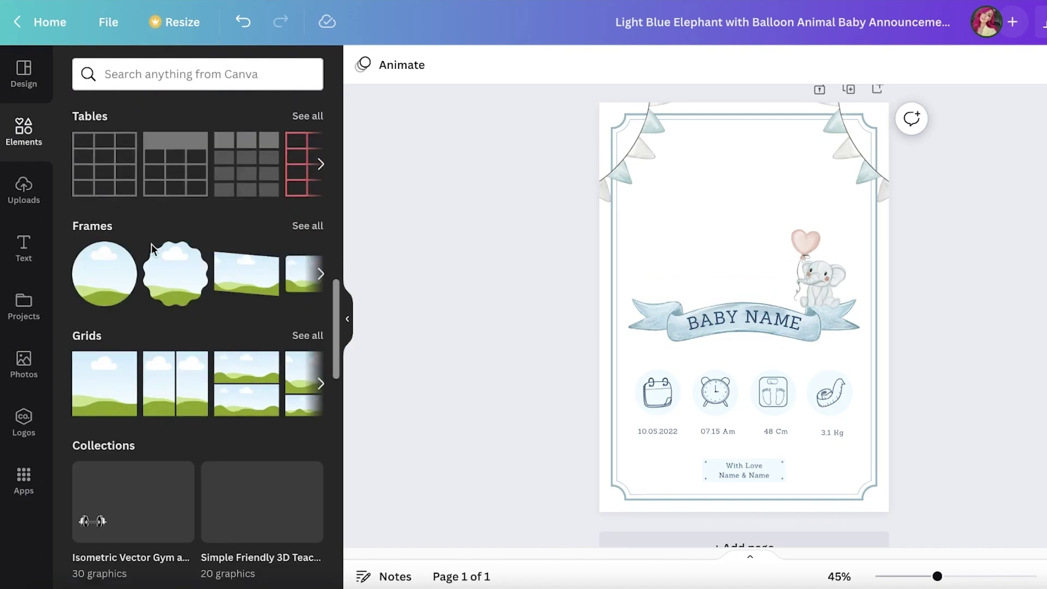
{"action": "left_click", "coordinate": [89, 229]}
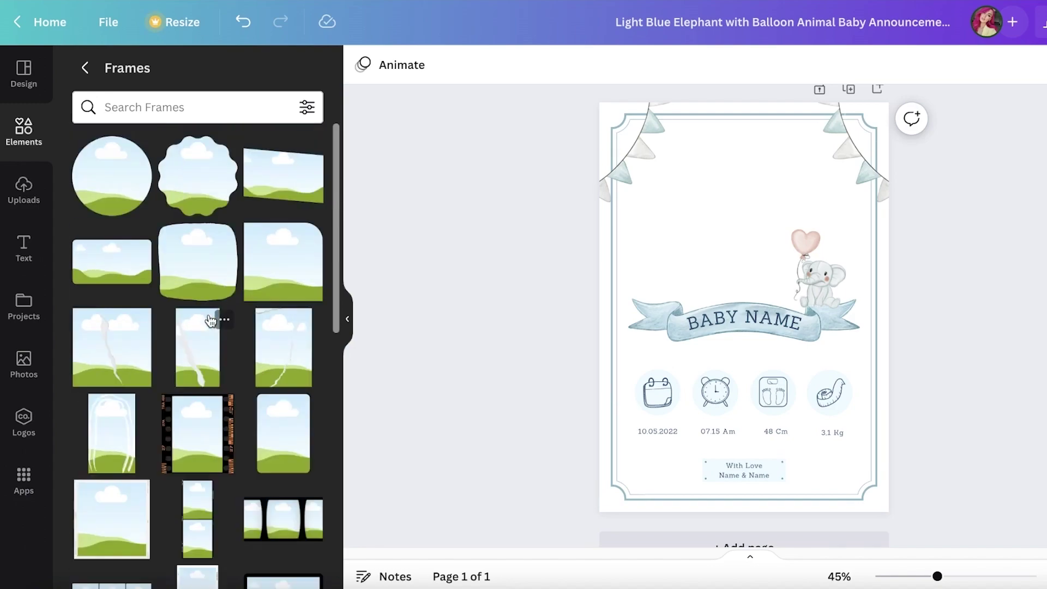
{"action": "left_click", "coordinate": [108, 169]}
{"action": "left_click_drag", "start_coordinate": [738, 296], "coordinate": [738, 229]}
{"action": "left_click_drag", "start_coordinate": [672, 159], "coordinate": [644, 131]}
{"action": "left_click_drag", "start_coordinate": [747, 198], "coordinate": [759, 202]}
- Send the circle frame to the back and nudge the elephant slightly left and down
{"action": "right_click", "coordinate": [758, 203]}
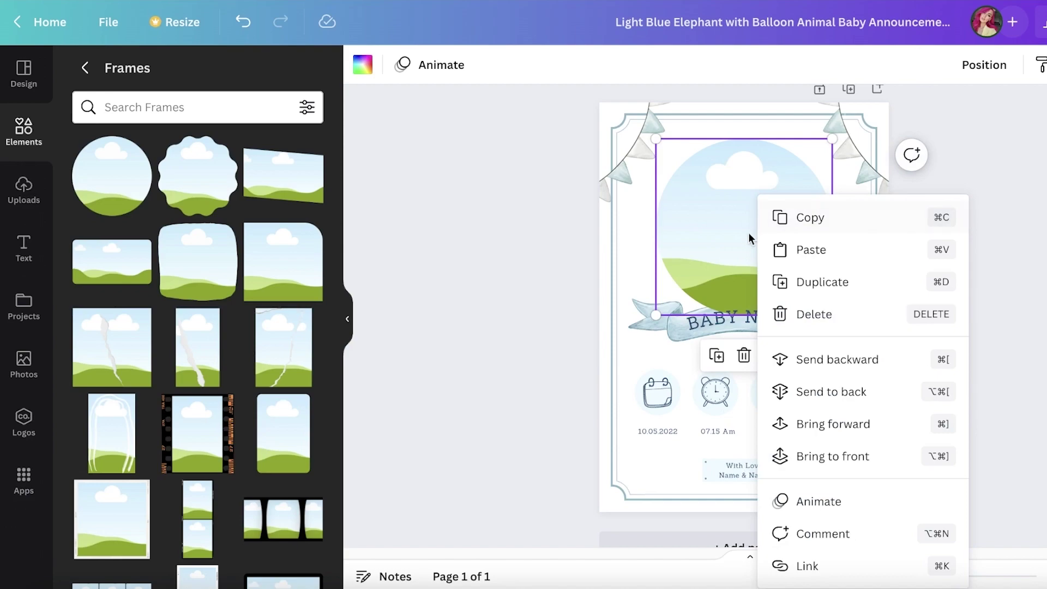
{"action": "left_click", "coordinate": [803, 361]}
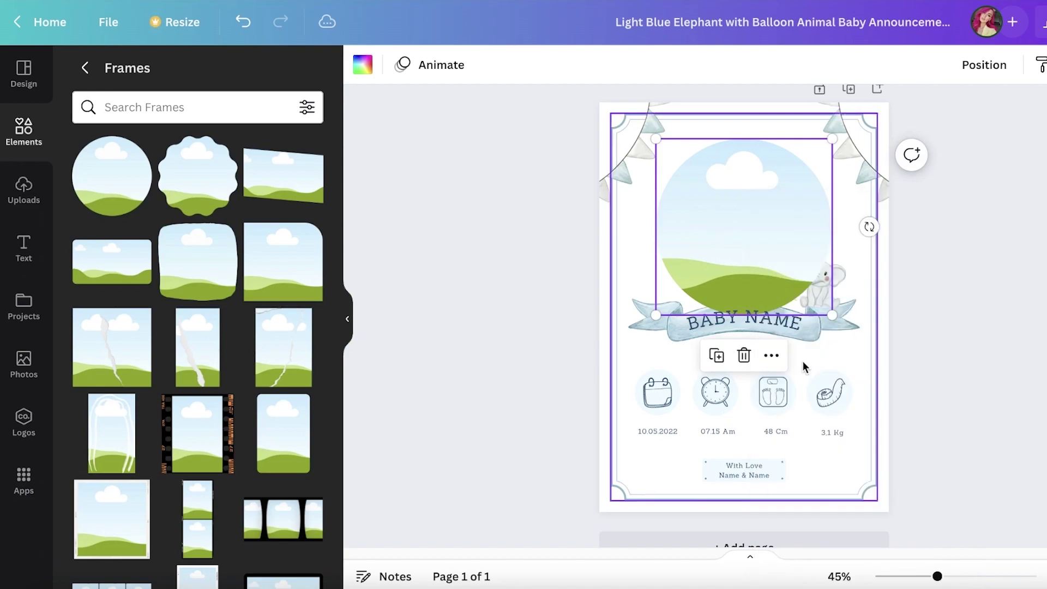
{"action": "right_click", "coordinate": [776, 248]}
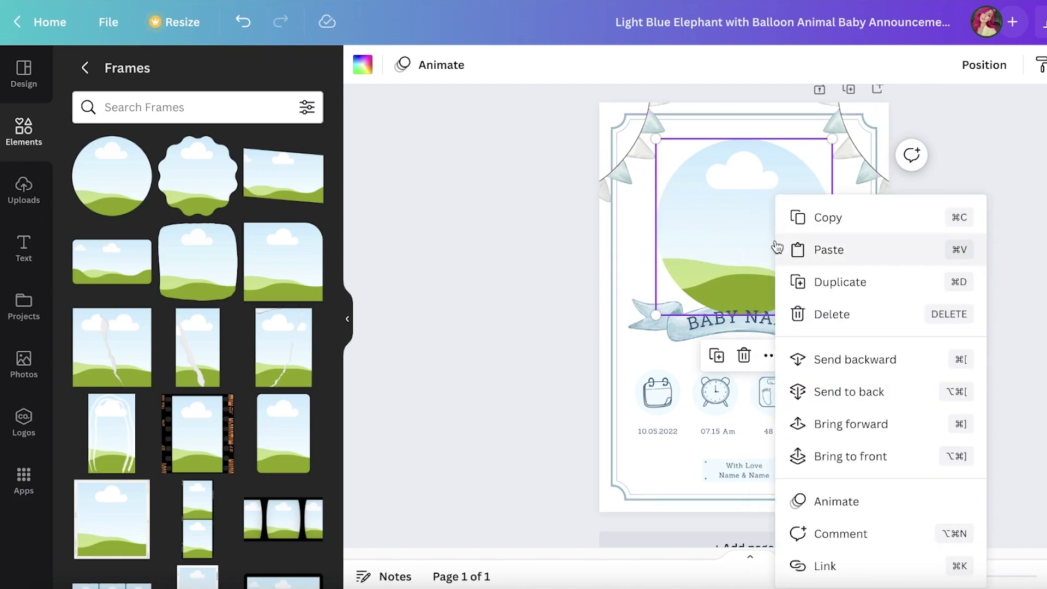
{"action": "left_click", "coordinate": [847, 392]}
{"action": "left_click_drag", "start_coordinate": [824, 288], "coordinate": [816, 295]}
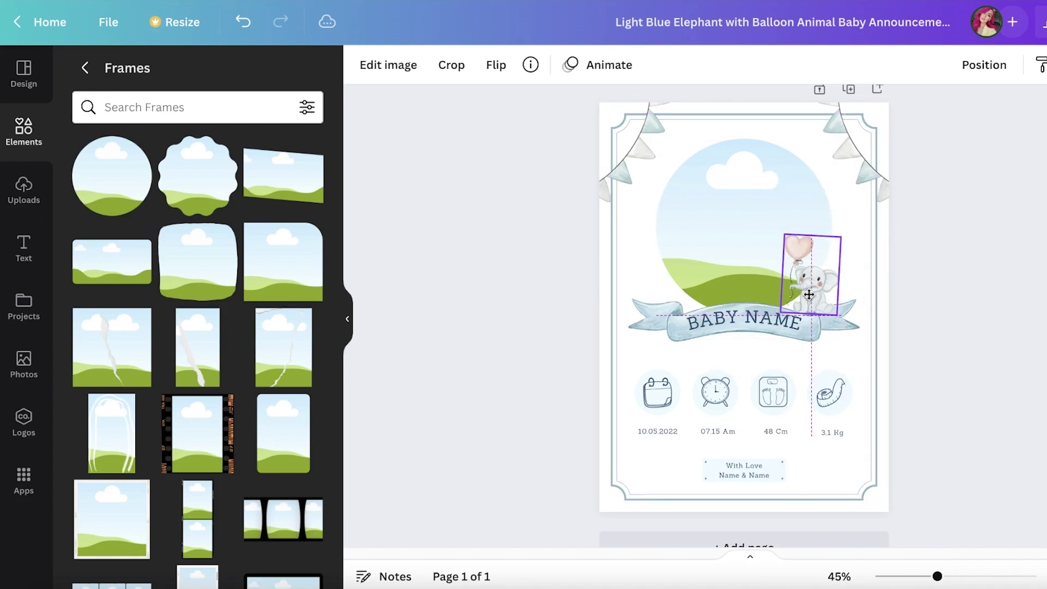
{"action": "left_click", "coordinate": [873, 299]}
{"action": "left_click", "coordinate": [806, 301]}
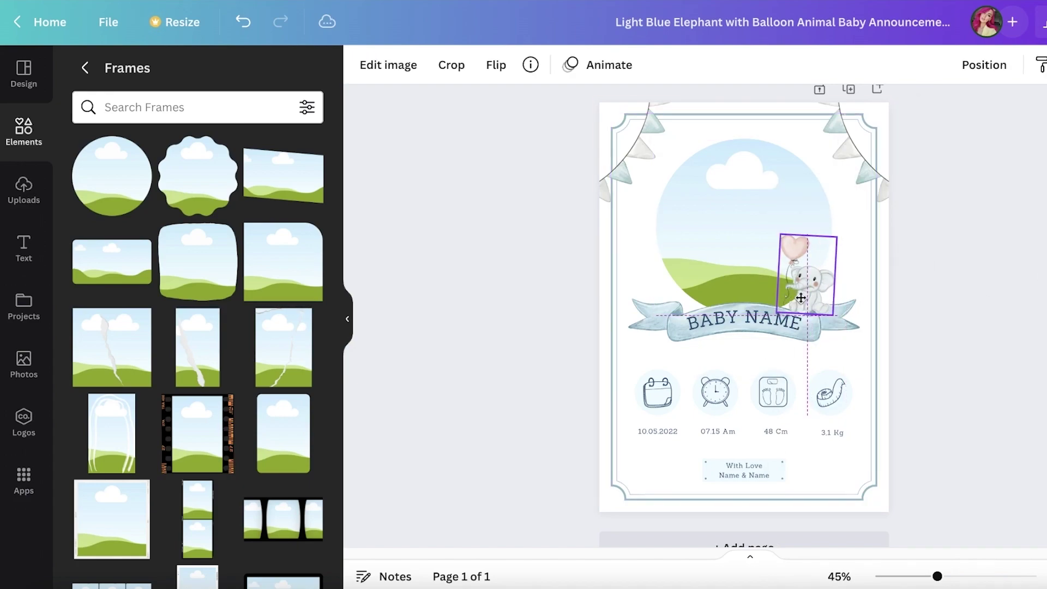
{"action": "left_click", "coordinate": [977, 269]}
- Check the Uploads panel and page border, then return to the frames collection
{"action": "left_click", "coordinate": [24, 187]}
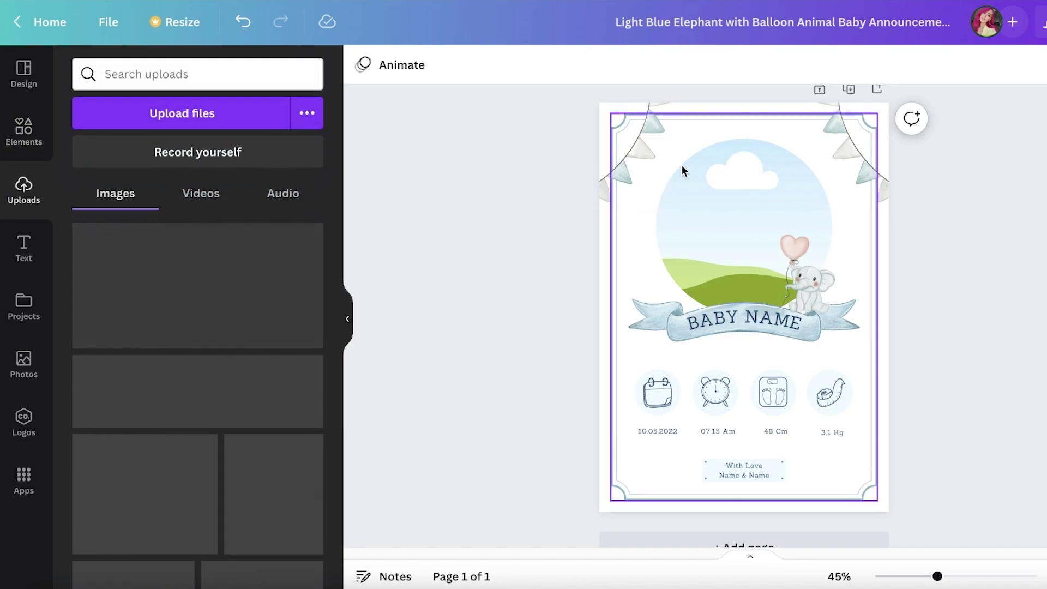
{"action": "left_click", "coordinate": [711, 191]}
{"action": "left_click", "coordinate": [21, 131]}
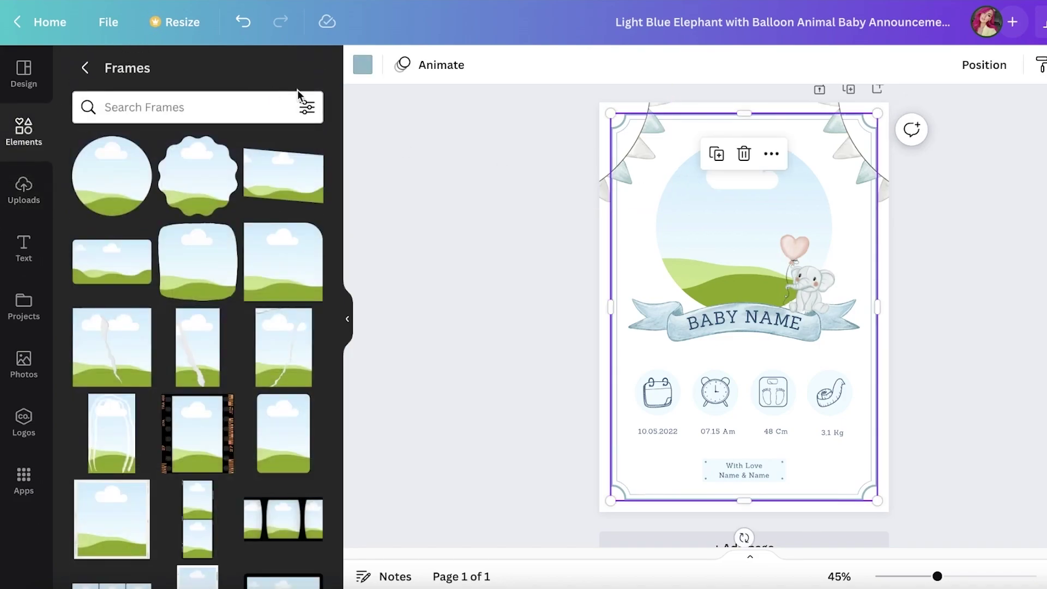
{"action": "left_click", "coordinate": [546, 218]}
{"action": "scroll", "coordinate": [871, 287], "scroll_direction": "down", "scroll_amount": 2}
{"action": "scroll", "coordinate": [1015, 194], "scroll_direction": "up", "scroll_amount": 1}
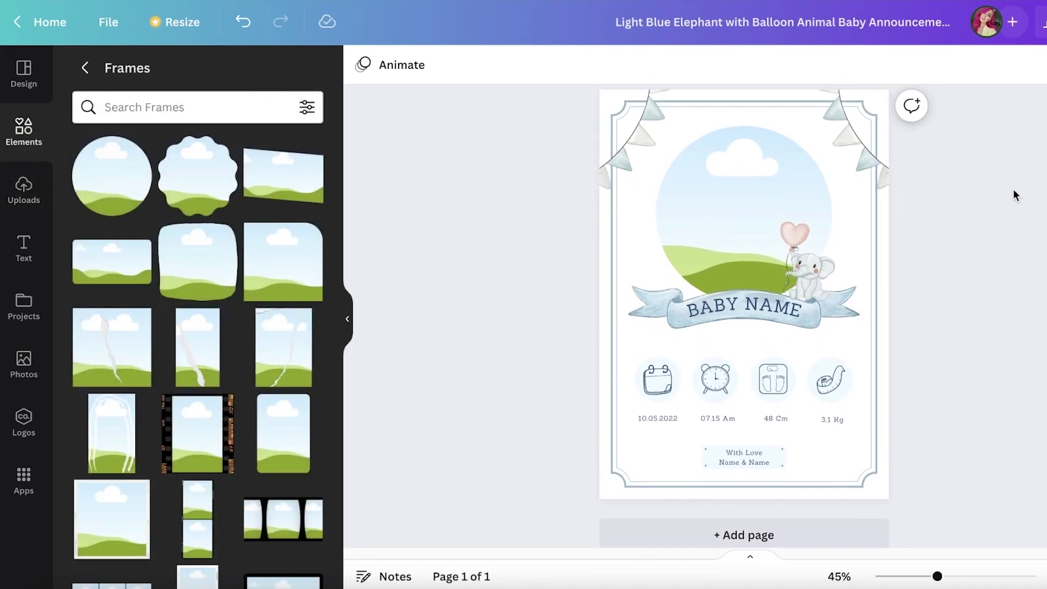
{"action": "scroll", "coordinate": [1028, 98], "scroll_direction": "up", "scroll_amount": 1}
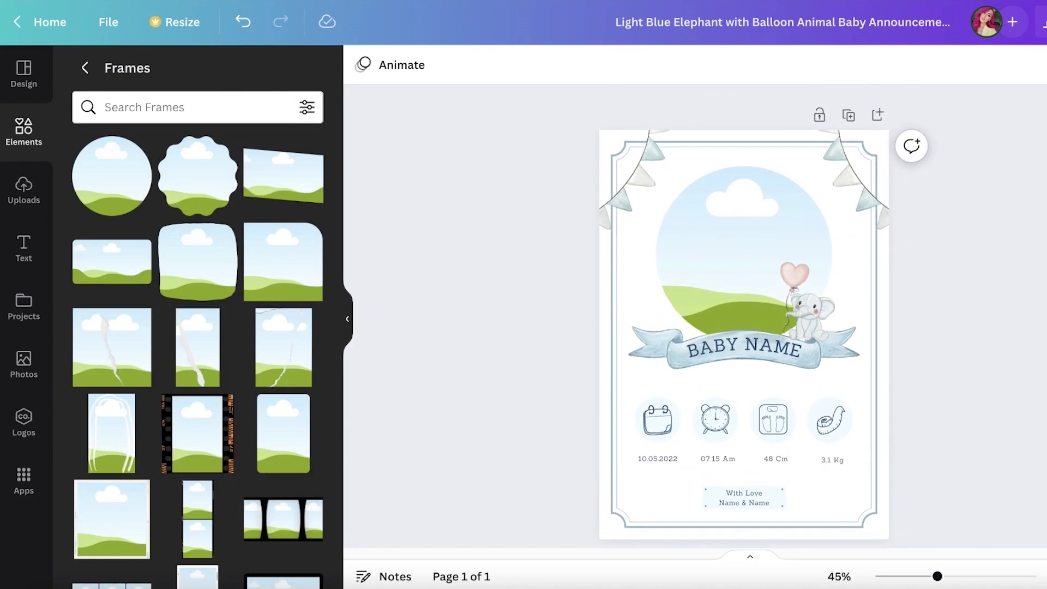
- Use Purchase Premium Elements under Share > More to confirm the design has no premium elements
{"action": "left_click", "coordinate": [1046, 22]}
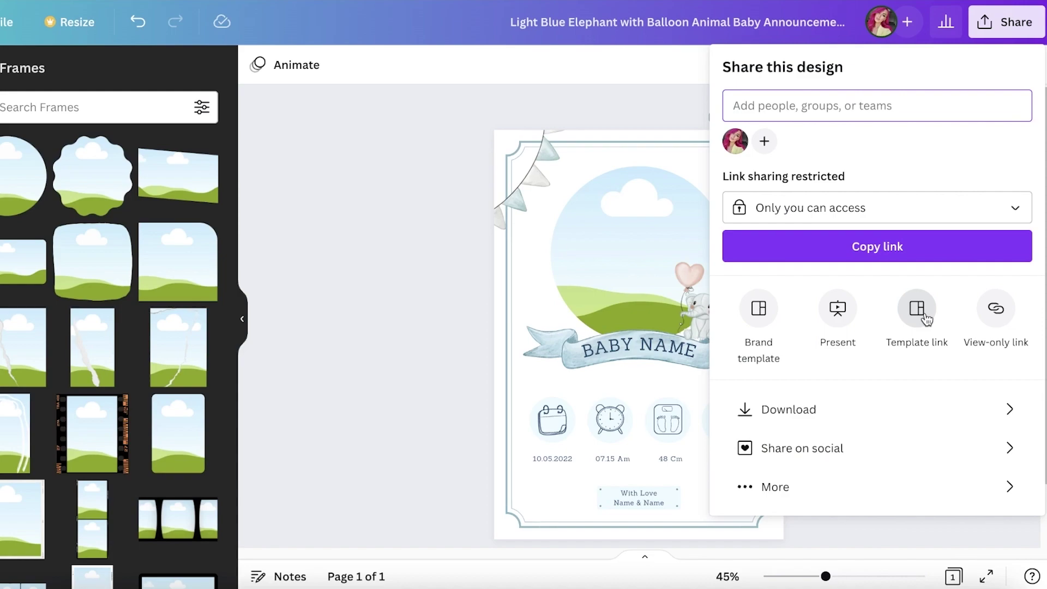
{"action": "left_click", "coordinate": [410, 265]}
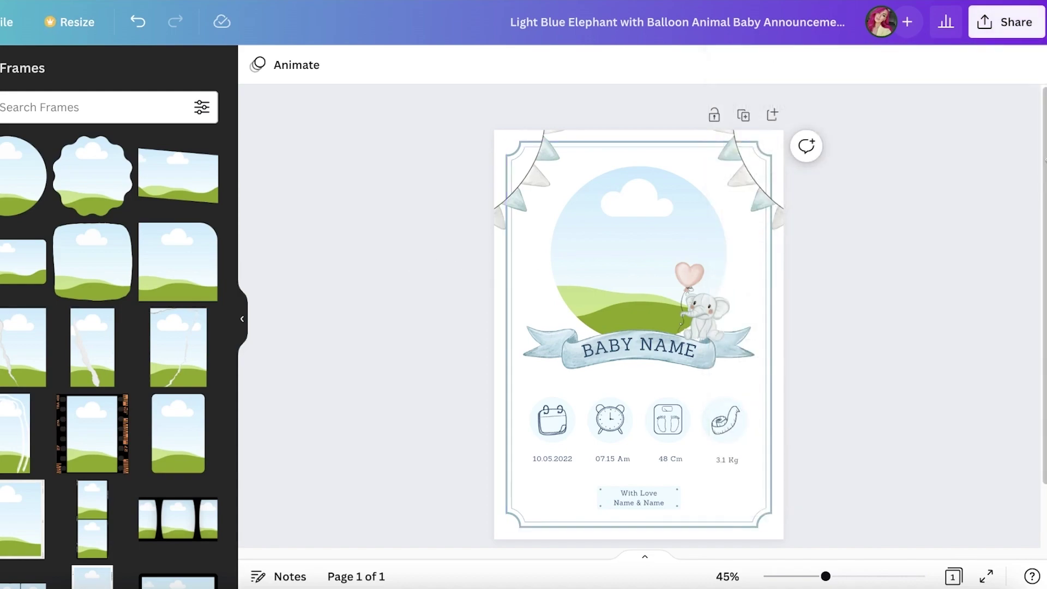
{"action": "left_click", "coordinate": [1001, 21]}
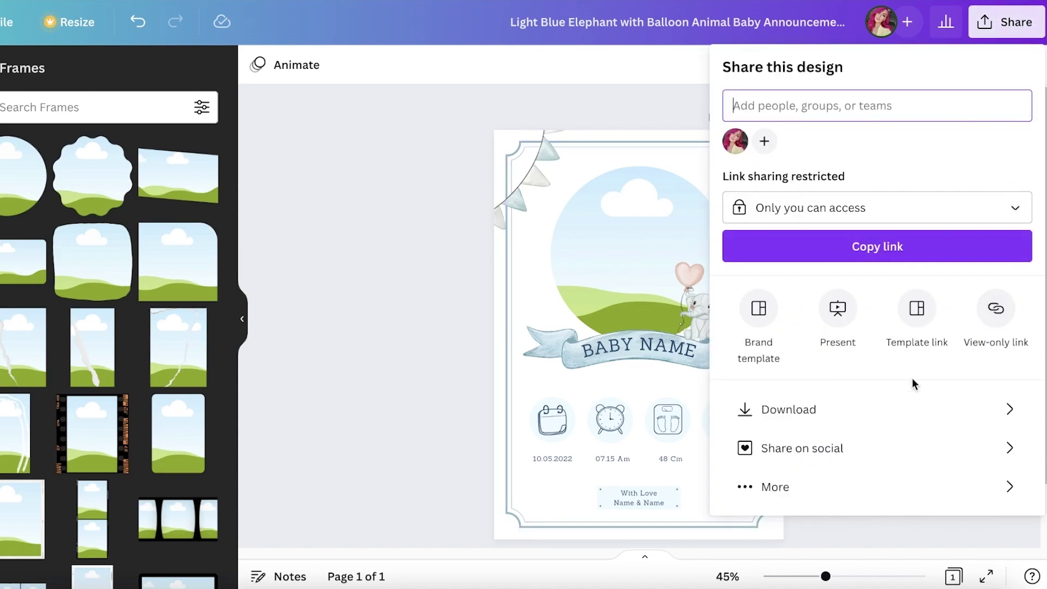
{"action": "left_click", "coordinate": [816, 493]}
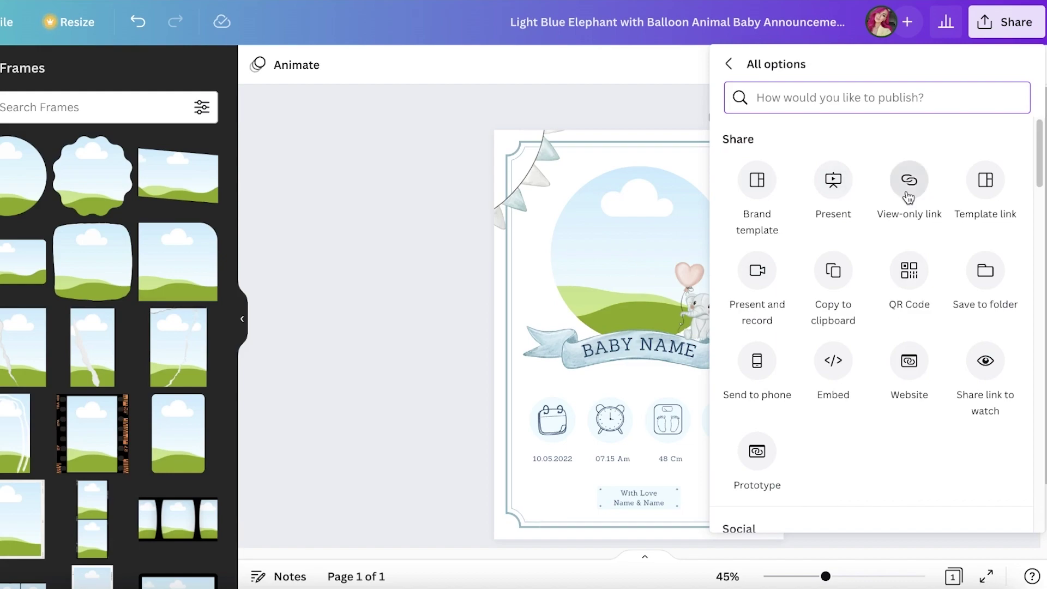
{"action": "scroll", "coordinate": [873, 284], "scroll_direction": "down", "scroll_amount": 6}
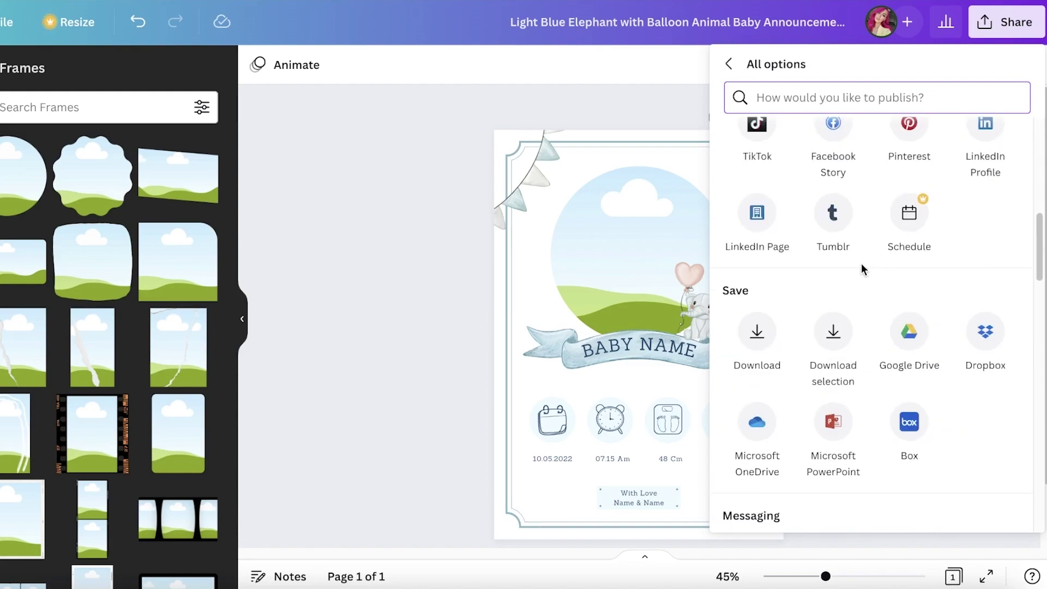
{"action": "scroll", "coordinate": [928, 284], "scroll_direction": "down", "scroll_amount": 5}
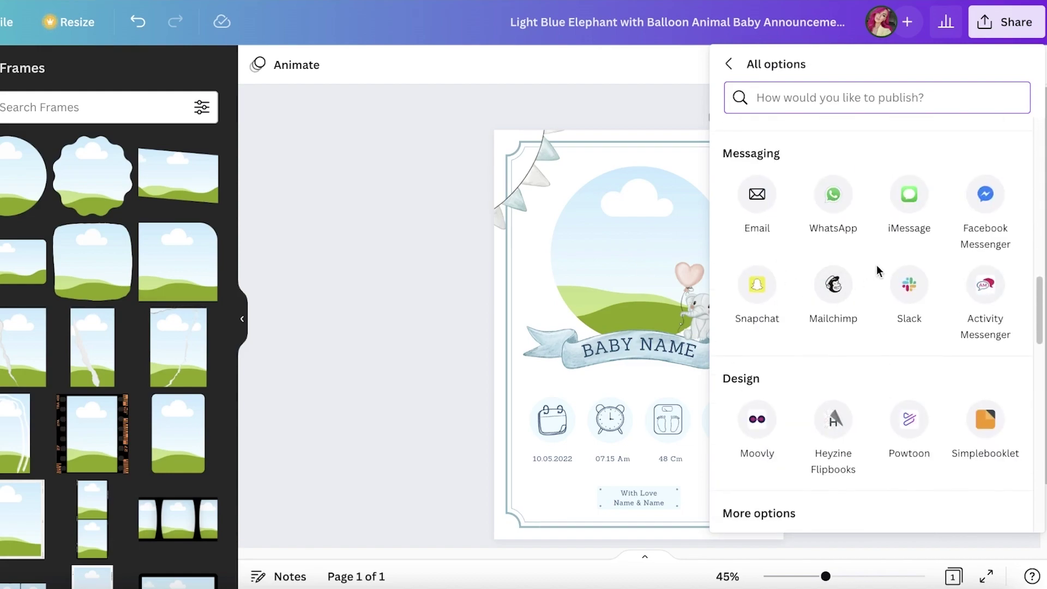
{"action": "scroll", "coordinate": [876, 264], "scroll_direction": "down", "scroll_amount": 4}
{"action": "scroll", "coordinate": [876, 264], "scroll_direction": "down", "scroll_amount": 3}
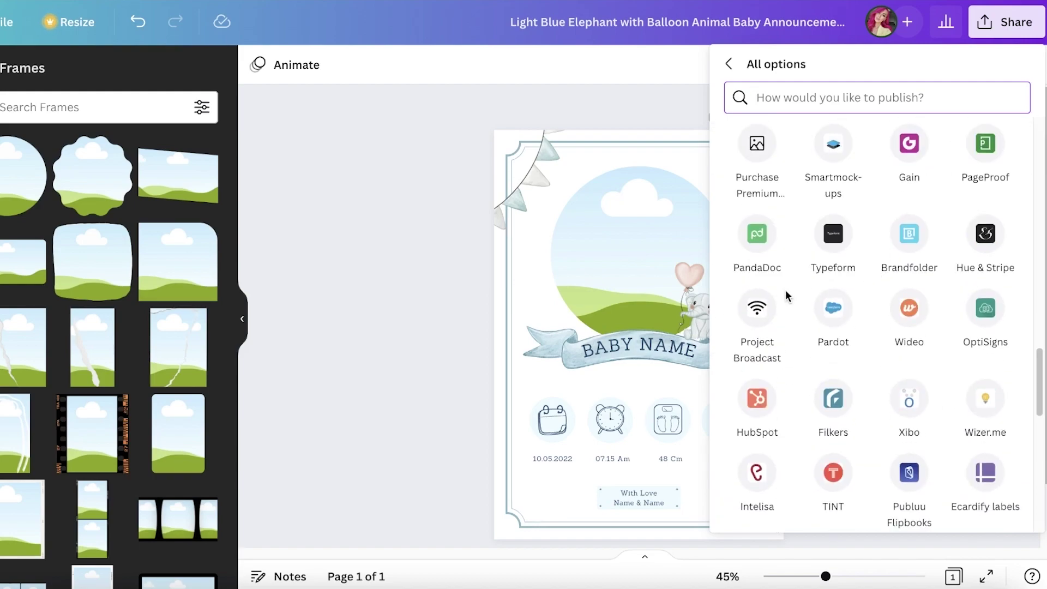
{"action": "scroll", "coordinate": [764, 180], "scroll_direction": "up", "scroll_amount": 1}
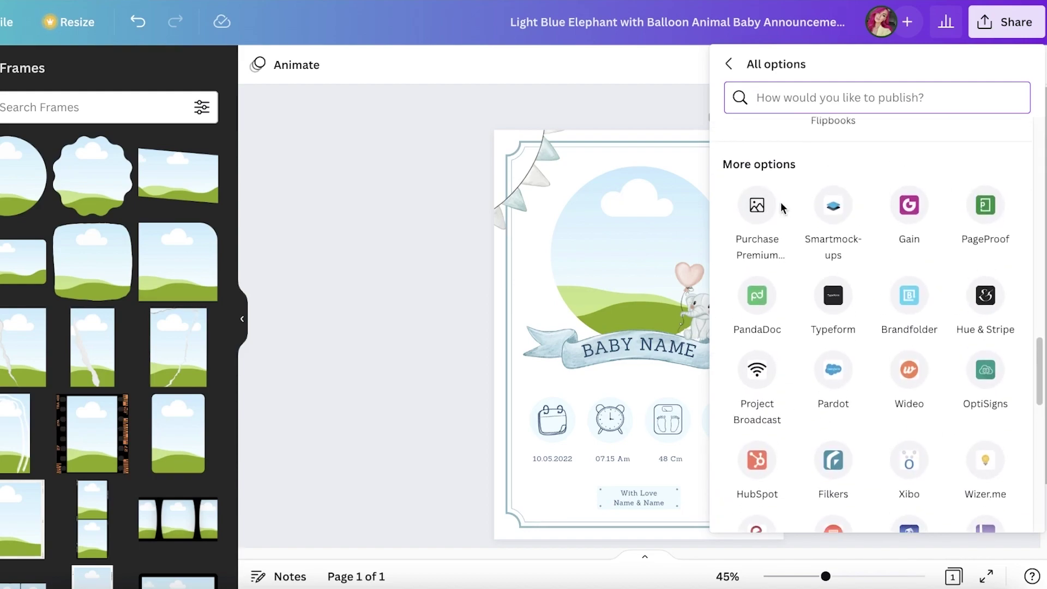
{"action": "left_click", "coordinate": [777, 203]}
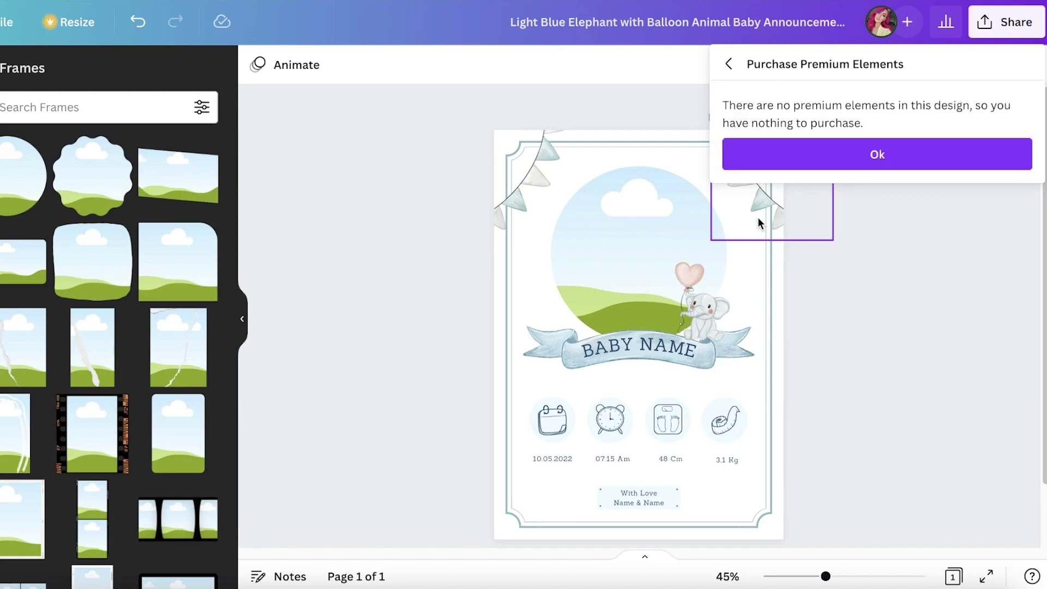
{"action": "left_click", "coordinate": [834, 161]}
- Reopen Share > More to list all options, including Present, QR Code, Embed and Website
{"action": "left_click", "coordinate": [1009, 31]}
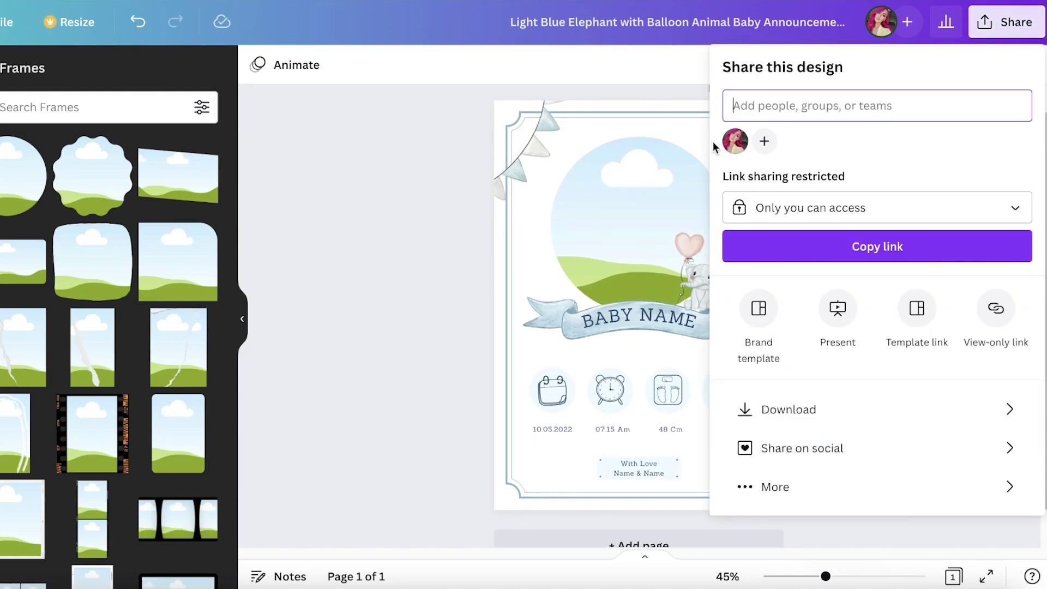
{"action": "left_click", "coordinate": [775, 488]}
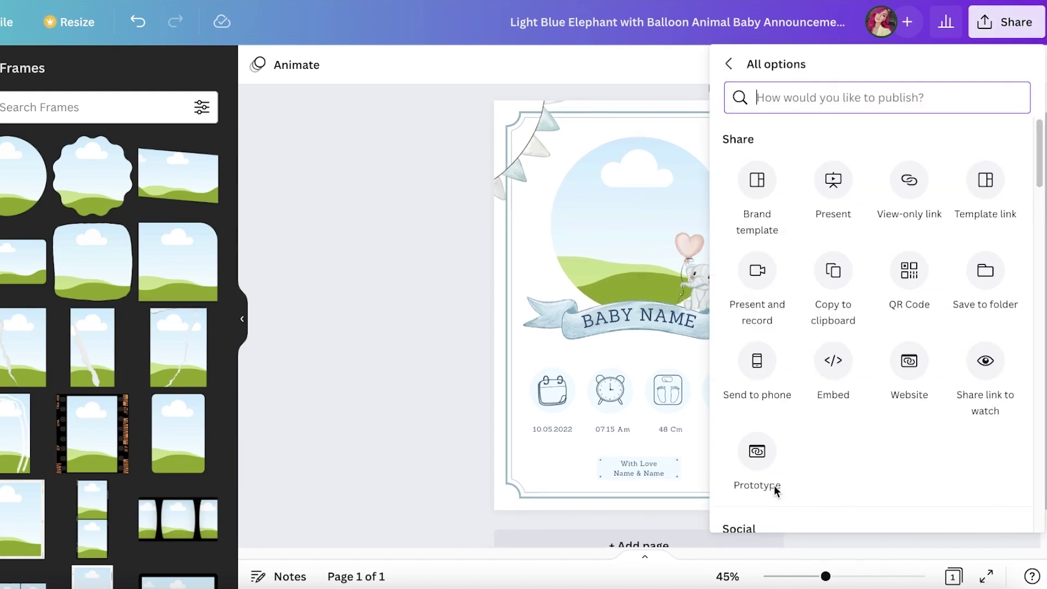
{"action": "scroll", "coordinate": [901, 267], "scroll_direction": "down", "scroll_amount": 3}
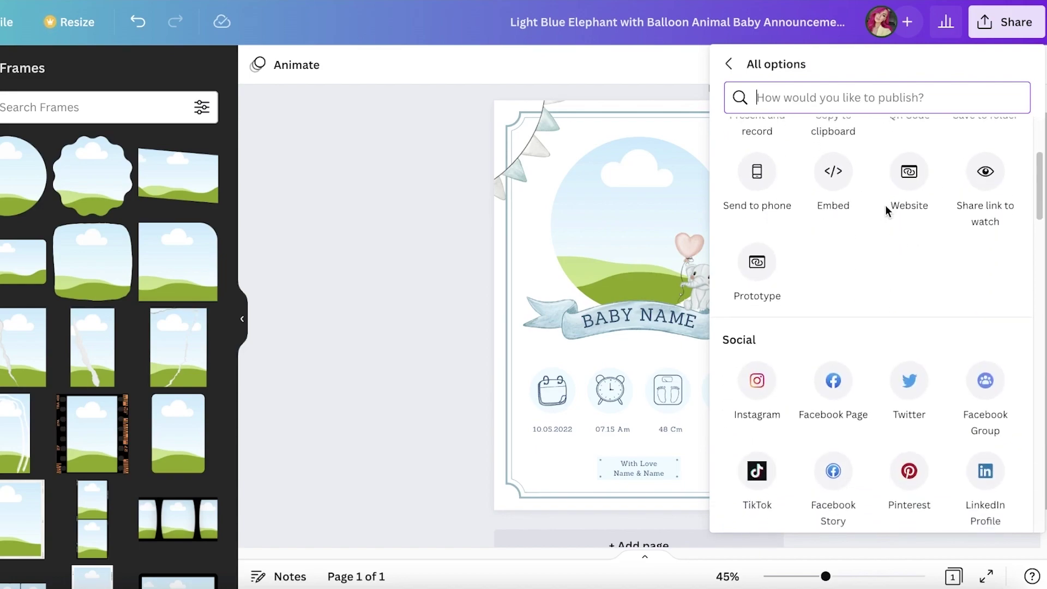
{"action": "scroll", "coordinate": [888, 207], "scroll_direction": "up", "scroll_amount": 3}
{"action": "scroll", "coordinate": [820, 351], "scroll_direction": "down", "scroll_amount": 8}
{"action": "scroll", "coordinate": [820, 354], "scroll_direction": "up", "scroll_amount": 8}
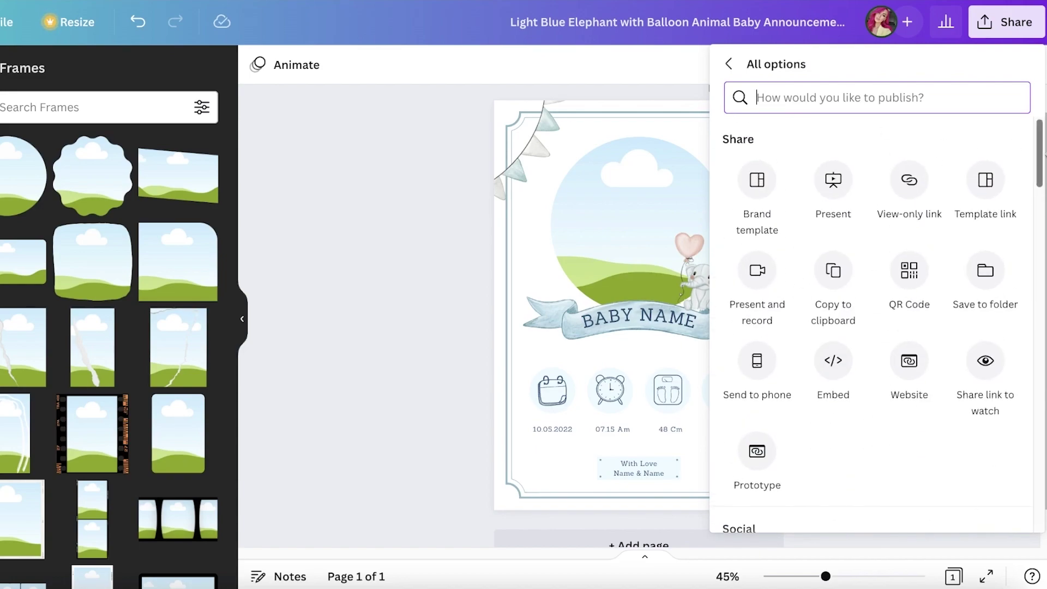
- Copy the design's template link, then go back and open the link access dropdown
{"action": "left_click", "coordinate": [990, 181]}
{"action": "left_click", "coordinate": [982, 175]}
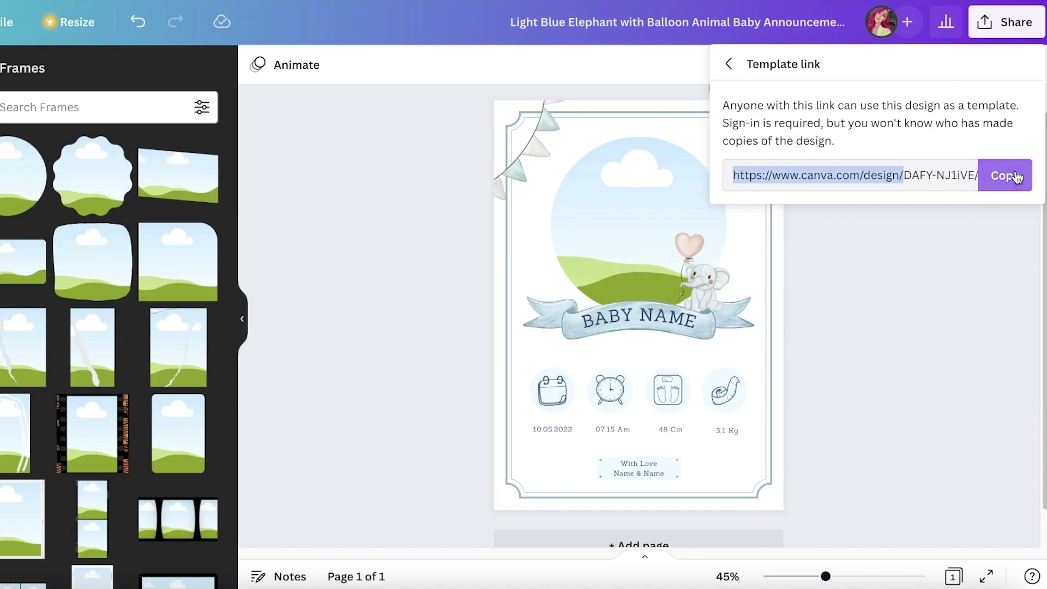
{"action": "left_click", "coordinate": [913, 169]}
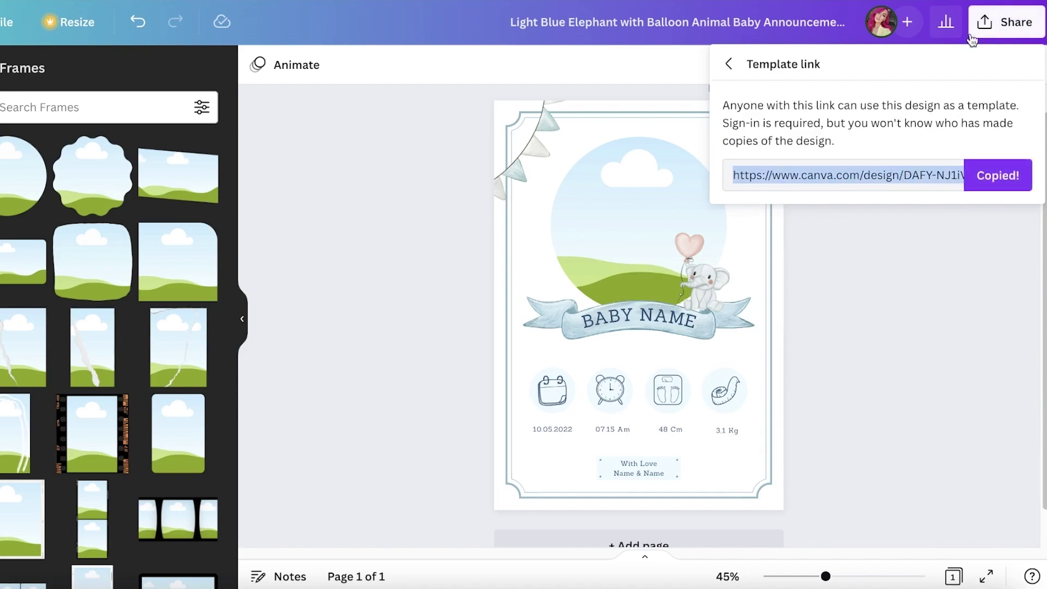
{"action": "left_click", "coordinate": [733, 69]}
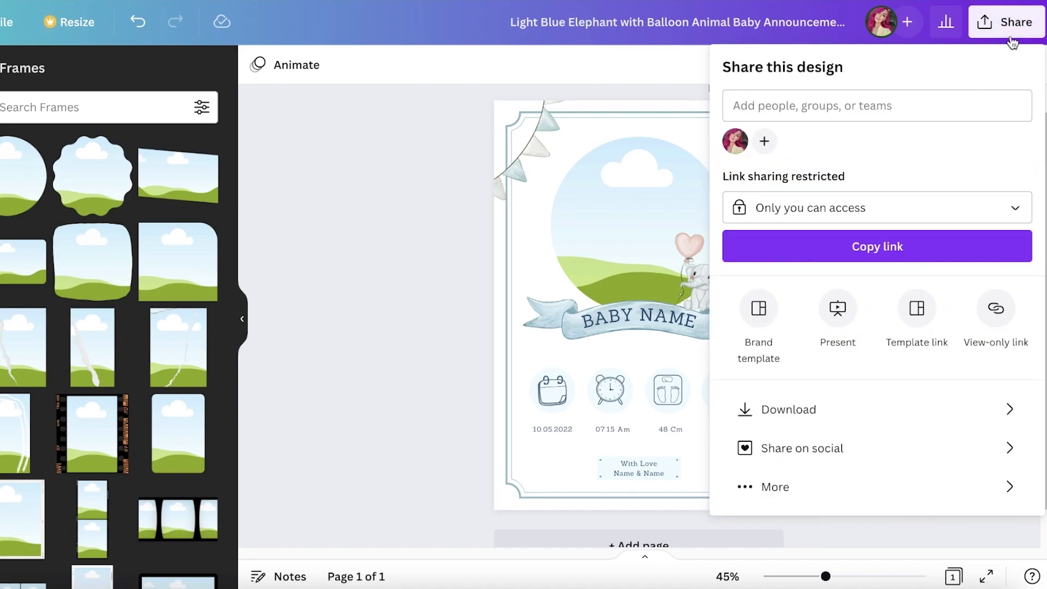
{"action": "left_click", "coordinate": [805, 220]}
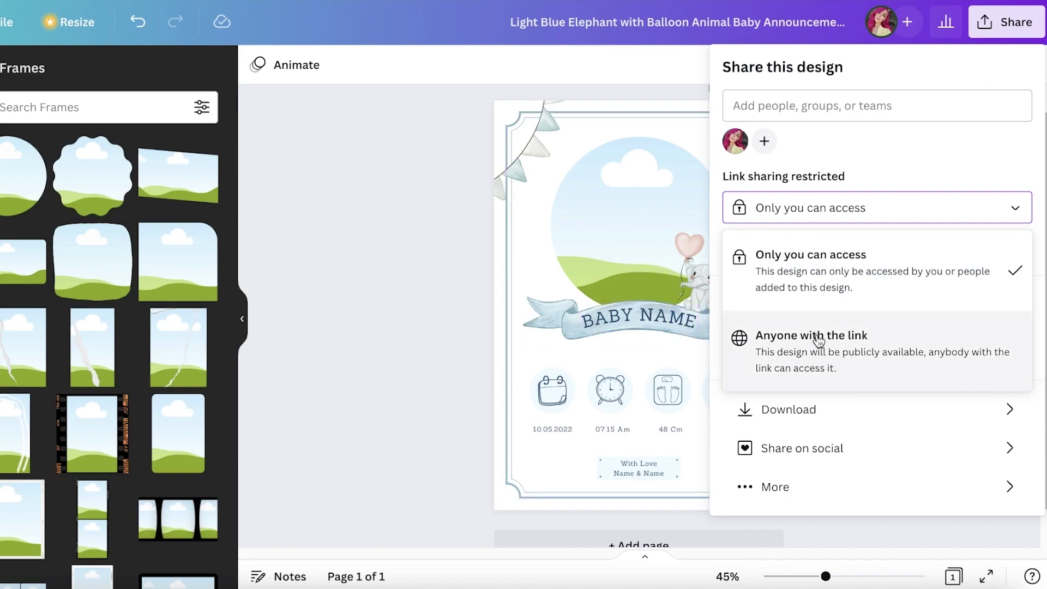
- Keep link access at Only you can access and open Template link from All options
{"action": "left_click", "coordinate": [886, 211]}
{"action": "left_click", "coordinate": [886, 212]}
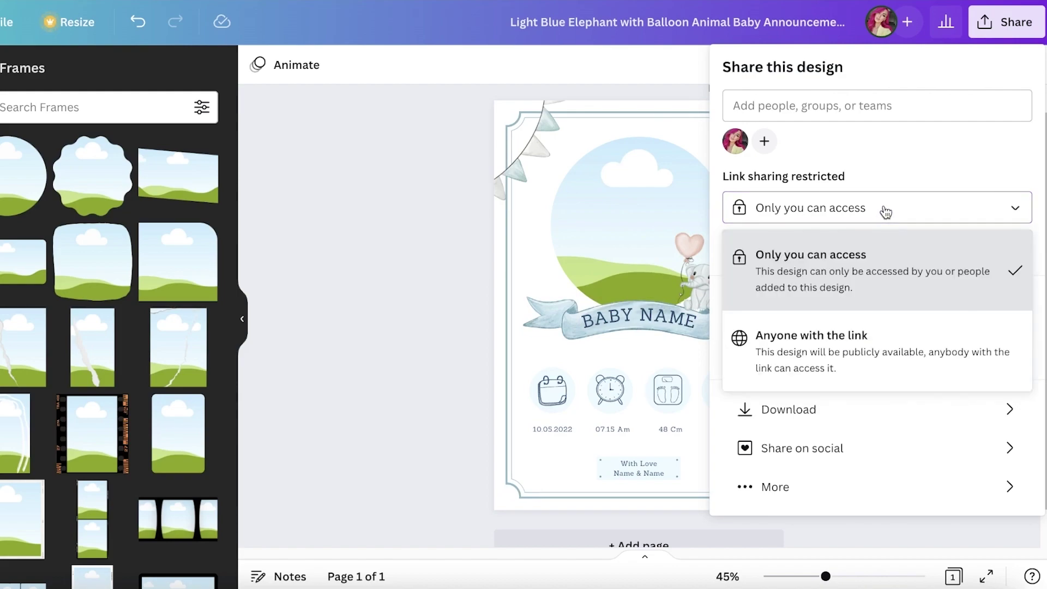
{"action": "left_click", "coordinate": [886, 211]}
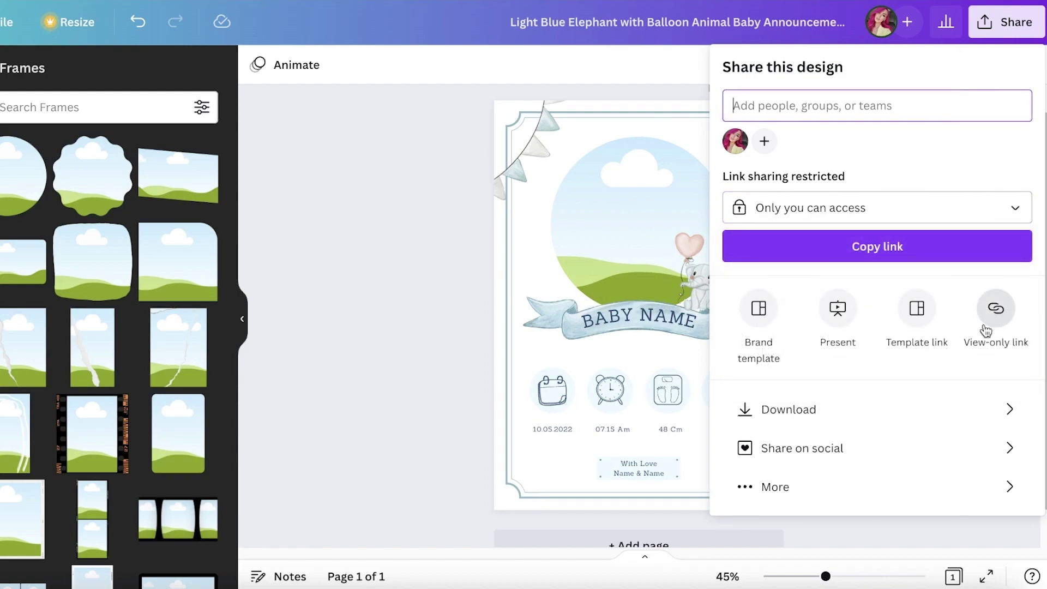
{"action": "left_click", "coordinate": [763, 497]}
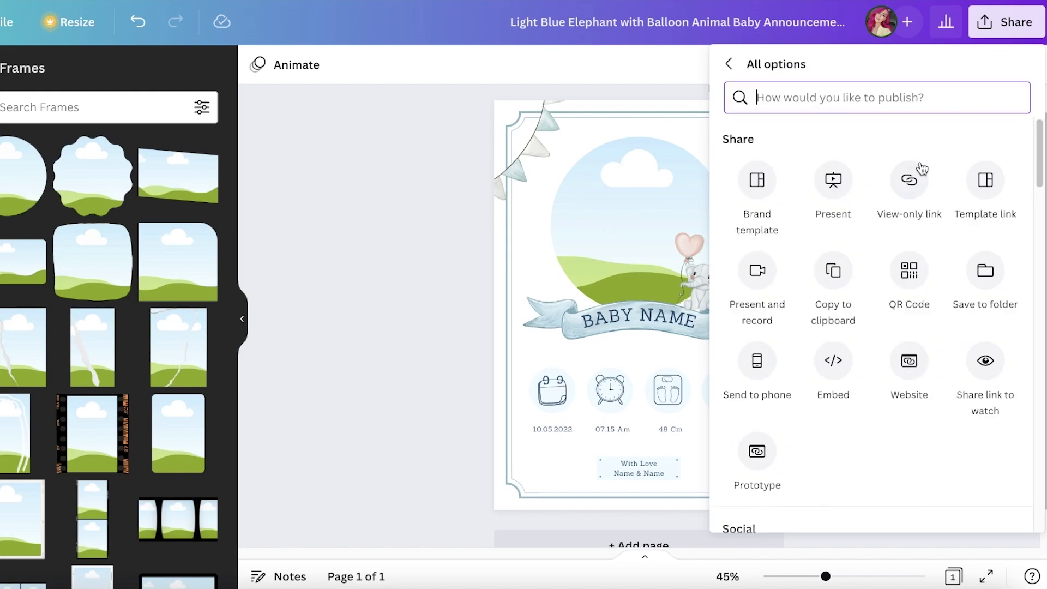
{"action": "left_click", "coordinate": [986, 183]}
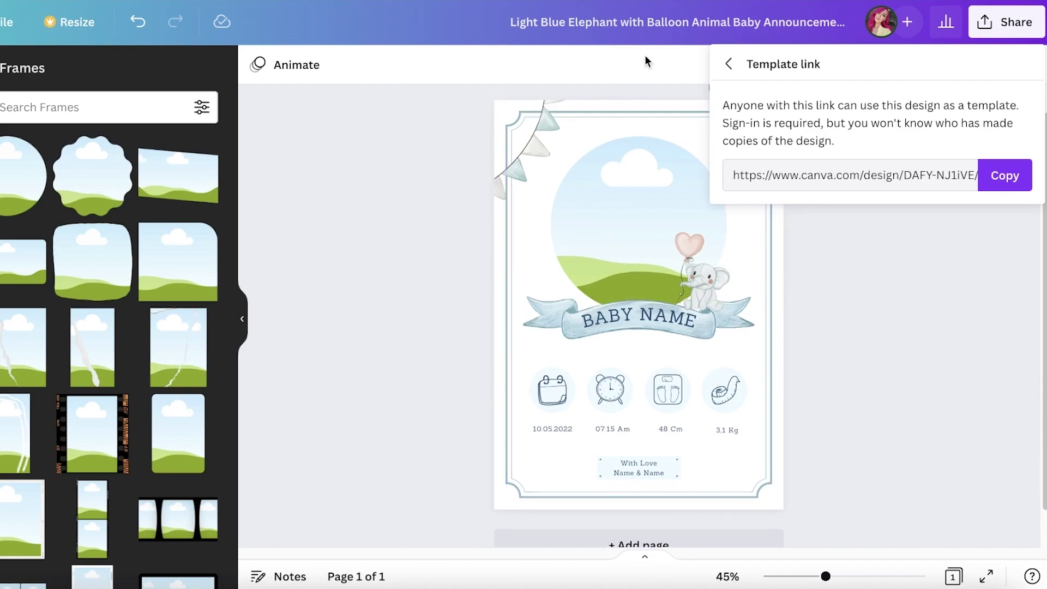
{"action": "scroll", "coordinate": [646, 63], "scroll_direction": "down", "scroll_amount": 1}
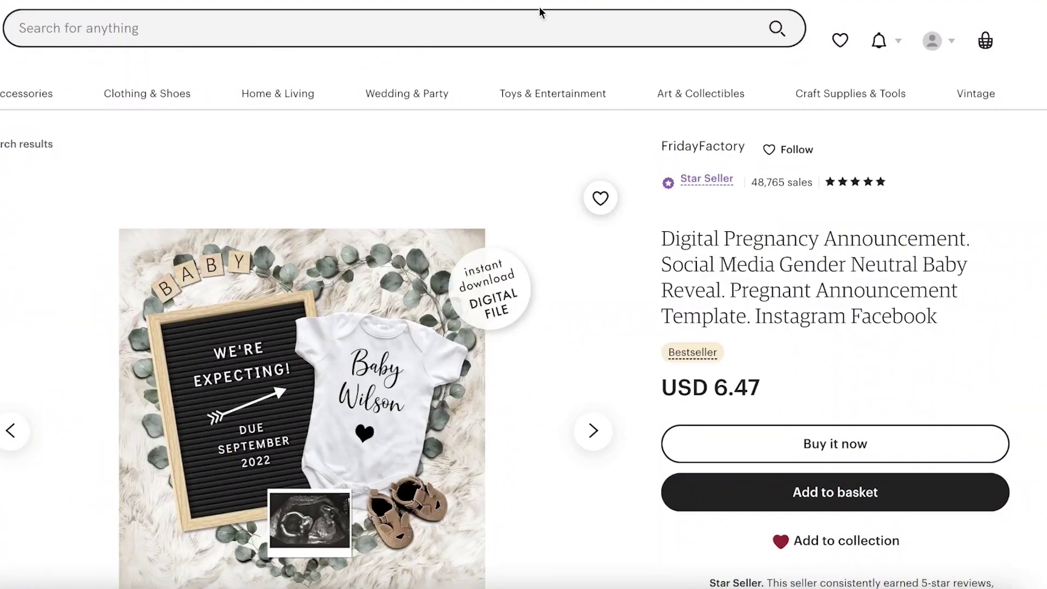
- Start selling on Etsy from the account menu, skip the intro question and begin creating a shop
{"action": "left_click", "coordinate": [932, 42]}
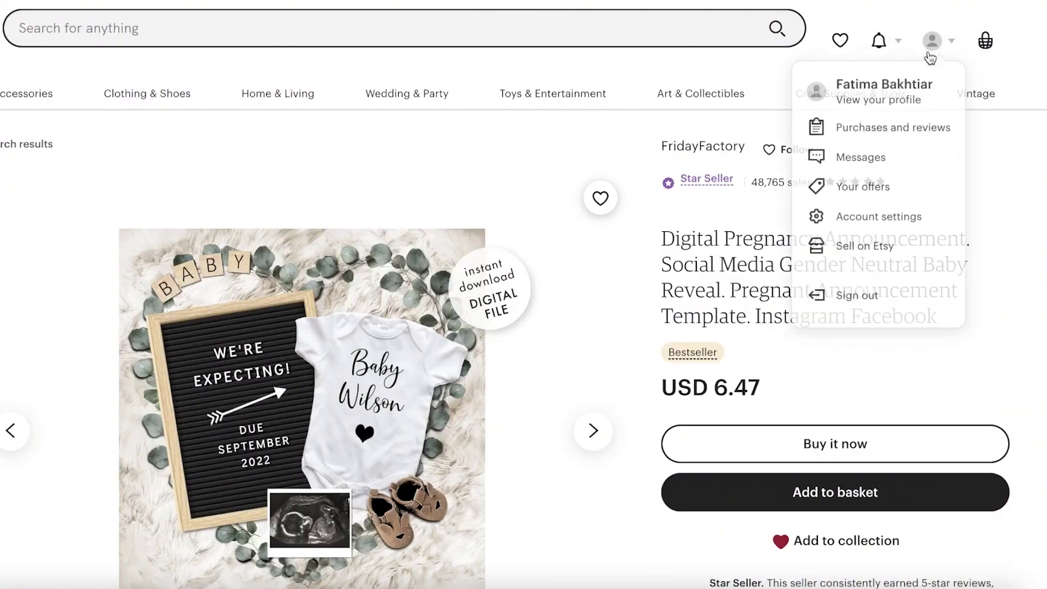
{"action": "left_click", "coordinate": [855, 250]}
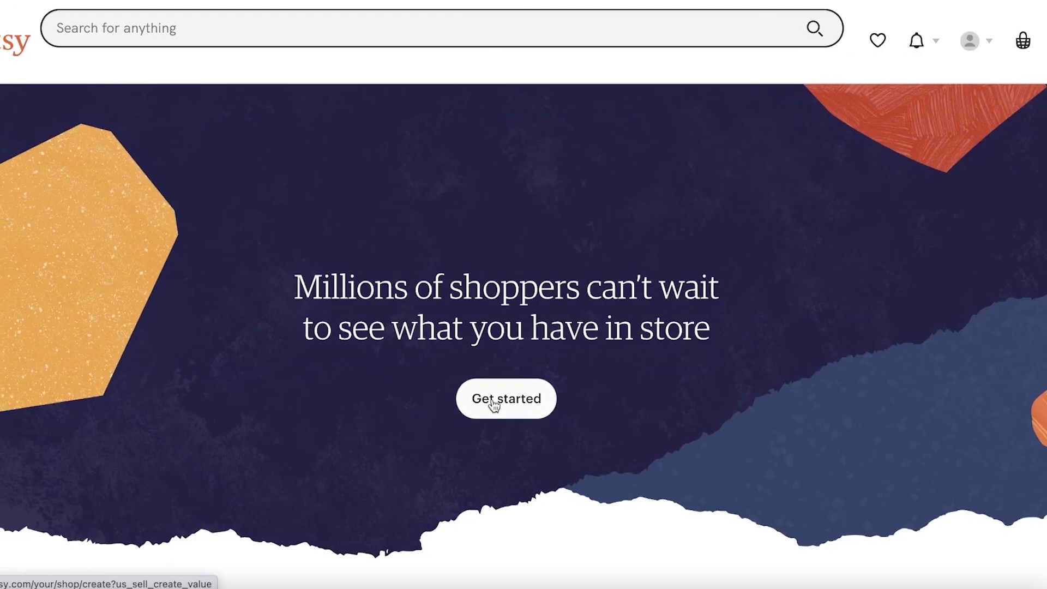
{"action": "left_click", "coordinate": [490, 389]}
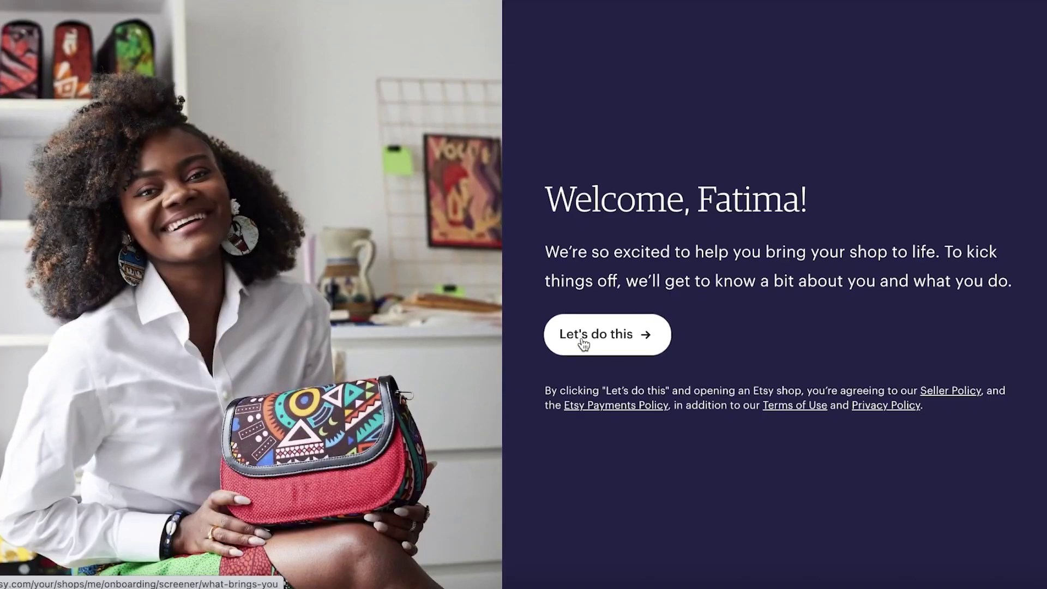
{"action": "left_click", "coordinate": [596, 349]}
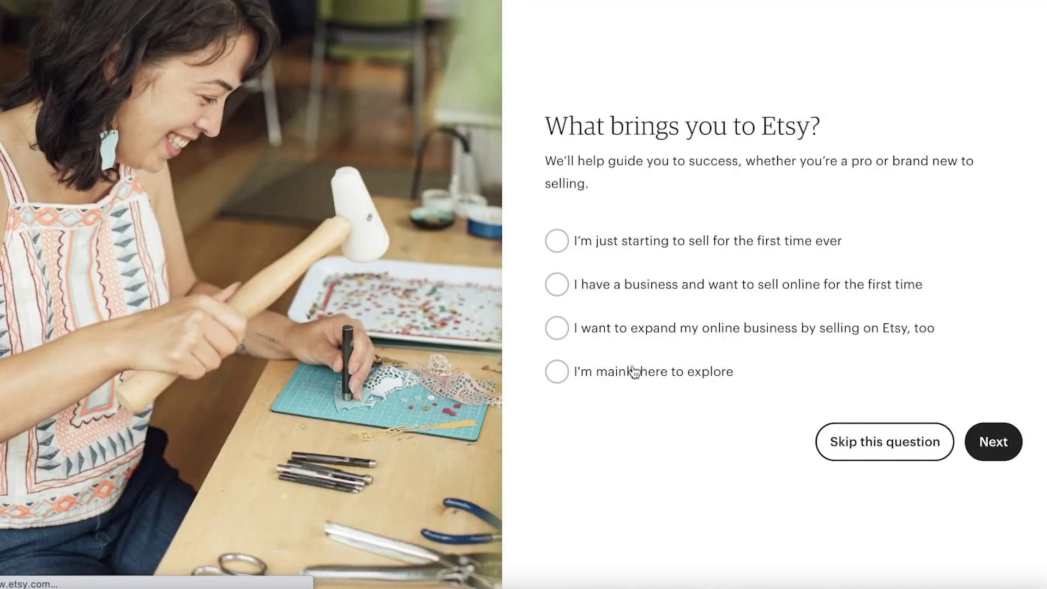
{"action": "left_click", "coordinate": [878, 443]}
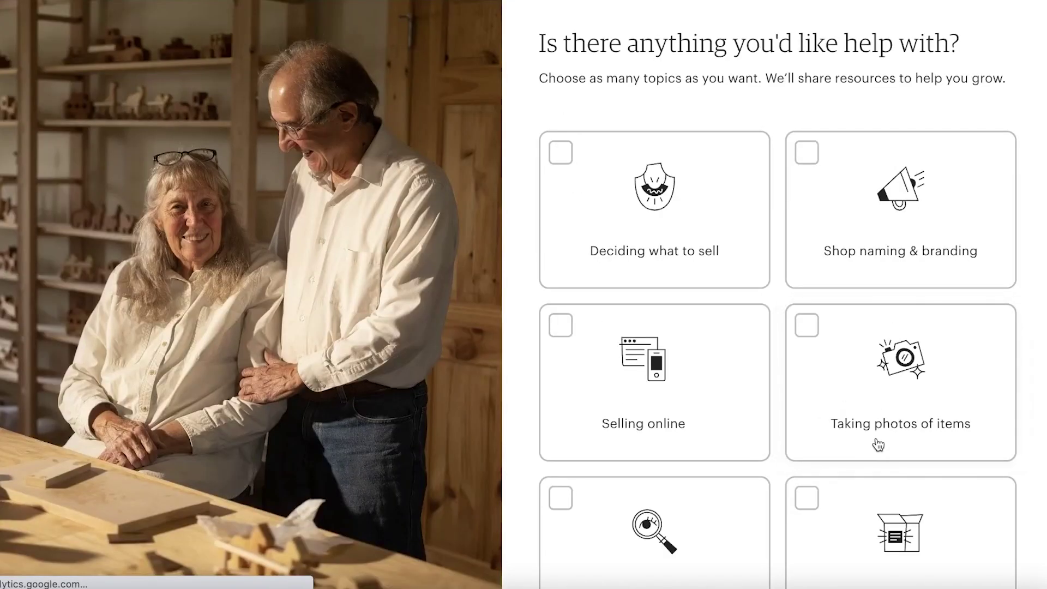
{"action": "scroll", "coordinate": [901, 229], "scroll_direction": "down", "scroll_amount": 5}
{"action": "scroll", "coordinate": [901, 229], "scroll_direction": "up", "scroll_amount": 5}
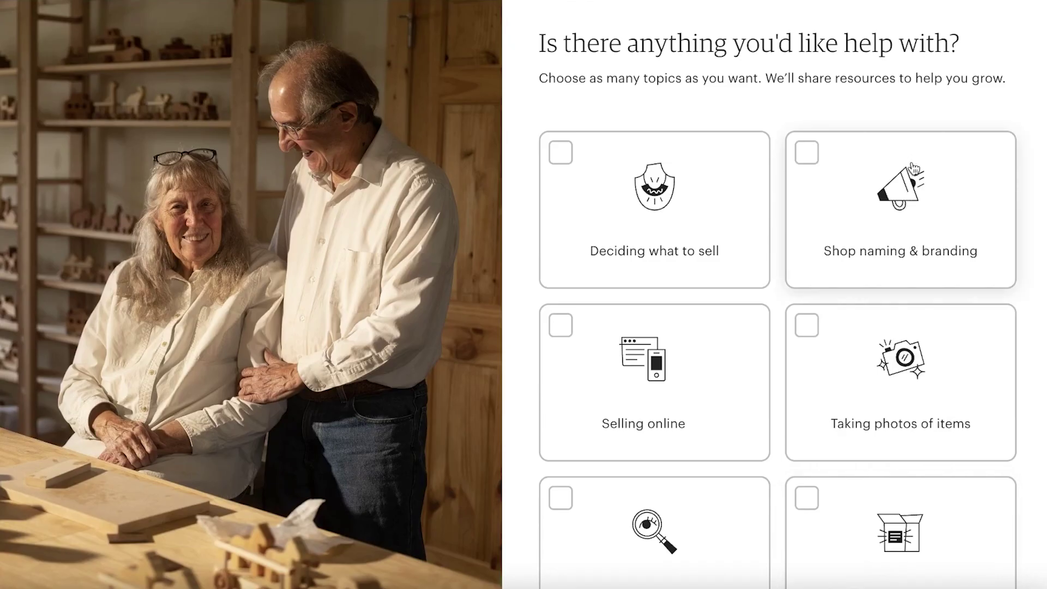
{"action": "scroll", "coordinate": [915, 427], "scroll_direction": "down", "scroll_amount": 10}
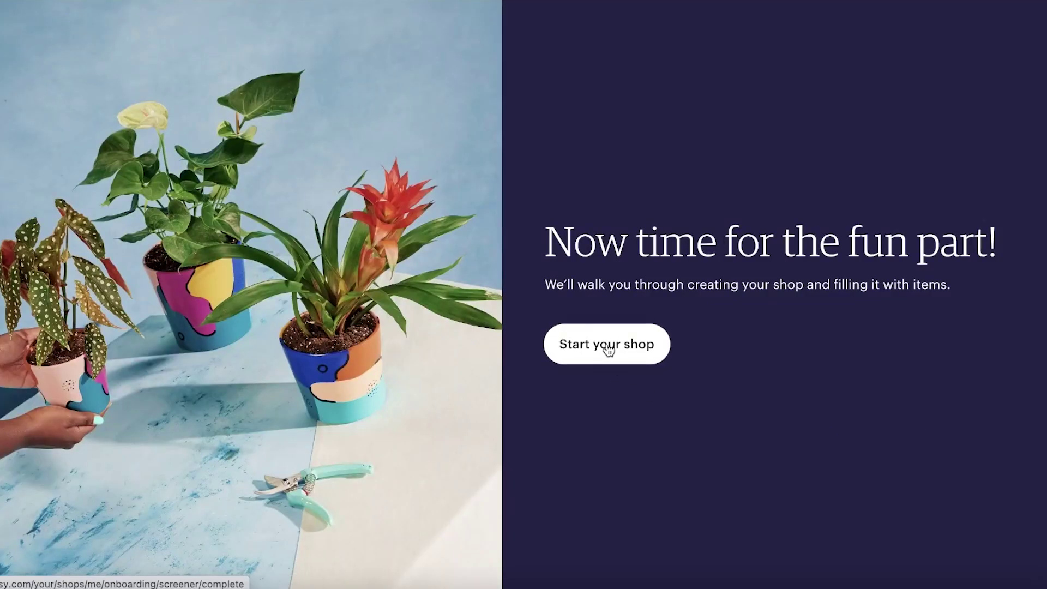
{"action": "left_click", "coordinate": [609, 350]}
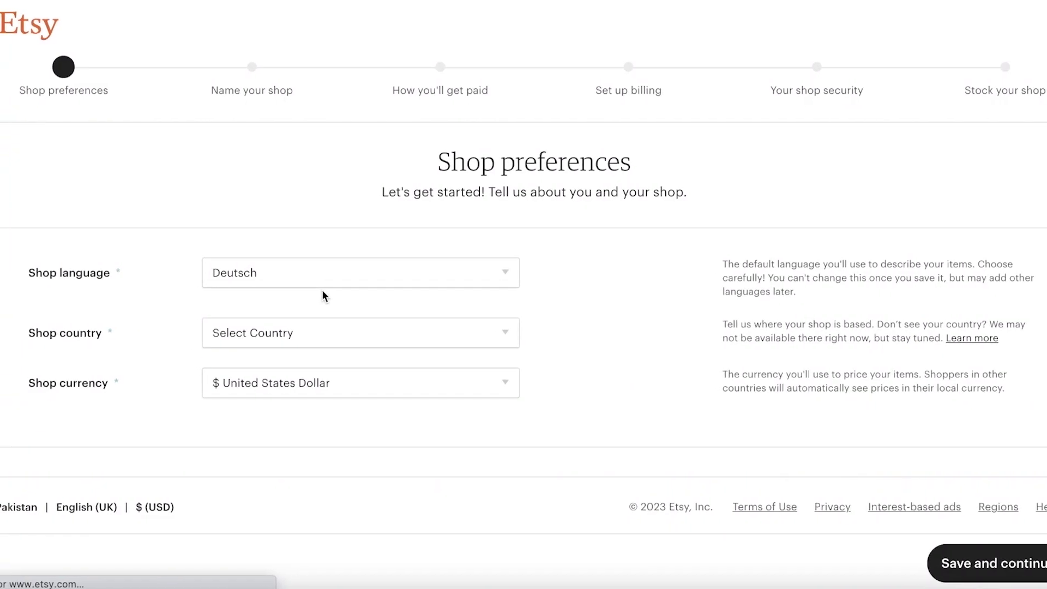
- Set the Etsy shop language to English and the shop country to Poland
{"action": "left_click", "coordinate": [295, 272]}
{"action": "left_click", "coordinate": [296, 293]}
{"action": "left_click", "coordinate": [297, 332]}
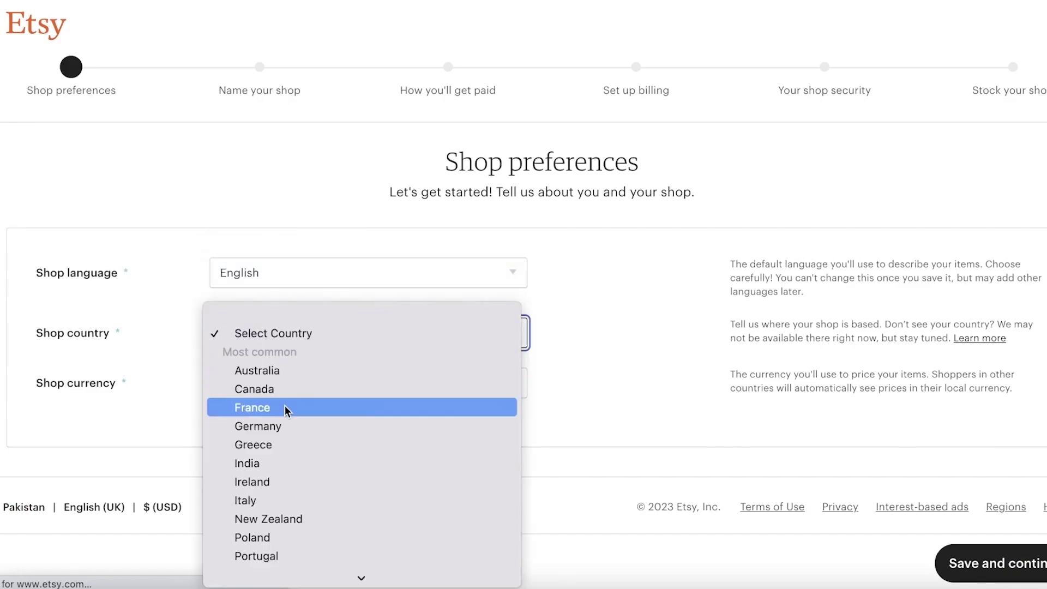
{"action": "key", "text": "p"}
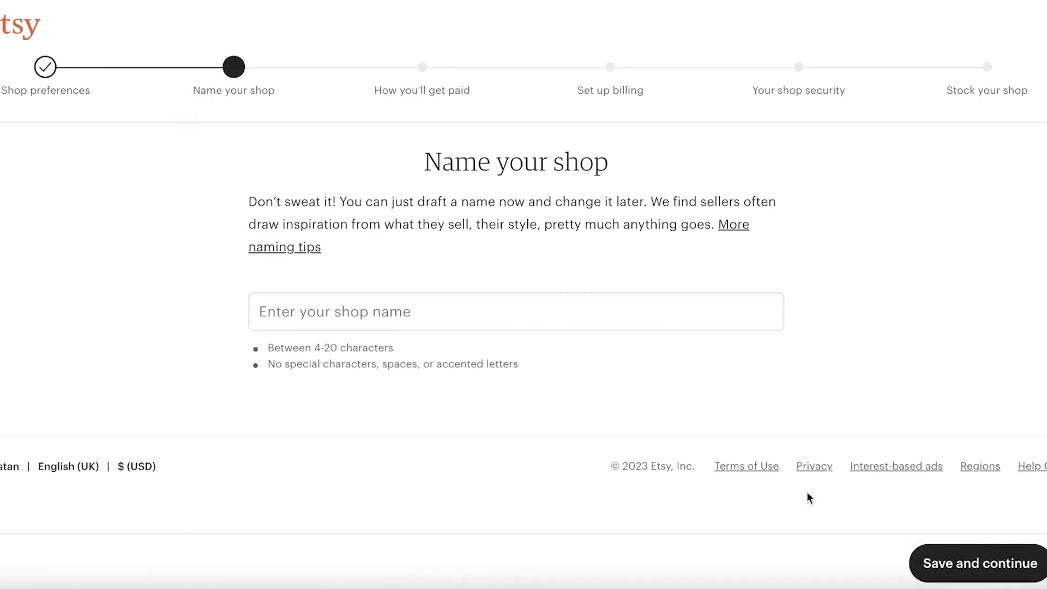
{"action": "left_click", "coordinate": [499, 318]}
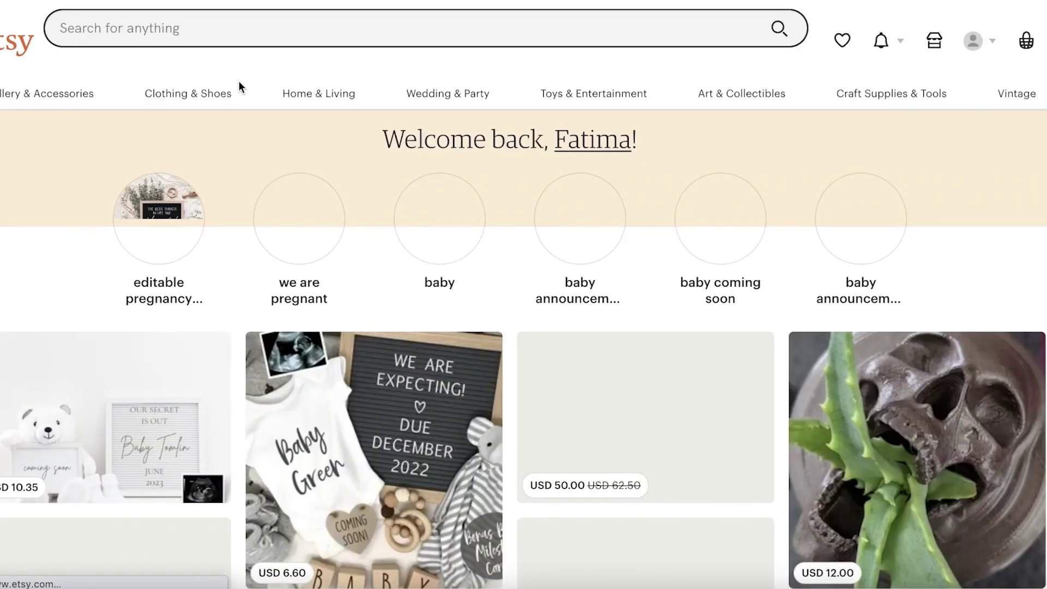
- Review the unfinished Etsy shop's How you'll get paid form, then return to Canva's sharing options
{"action": "left_click", "coordinate": [933, 48]}
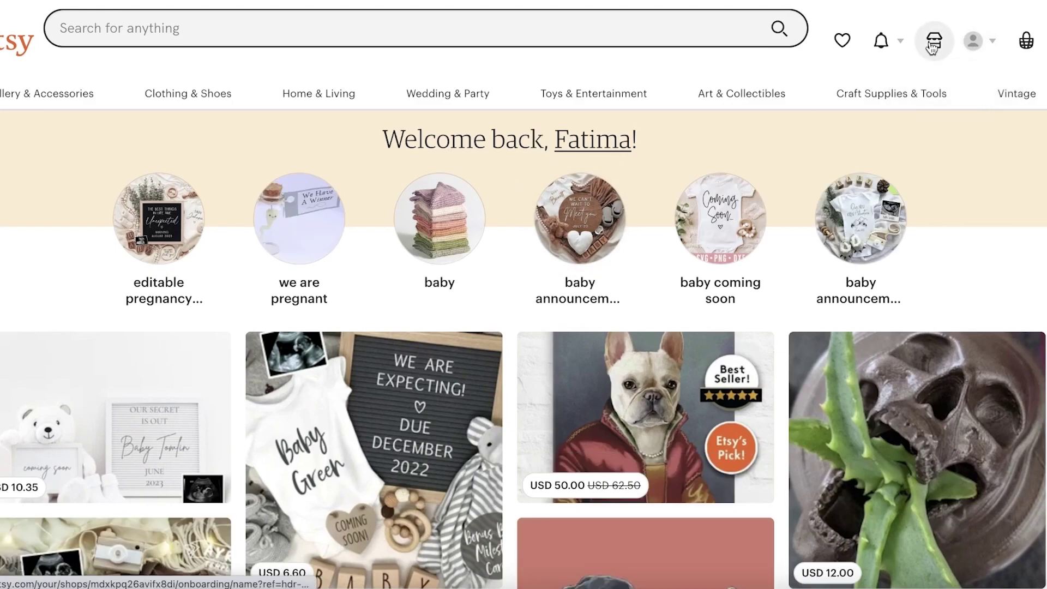
{"action": "left_click", "coordinate": [331, 324]}
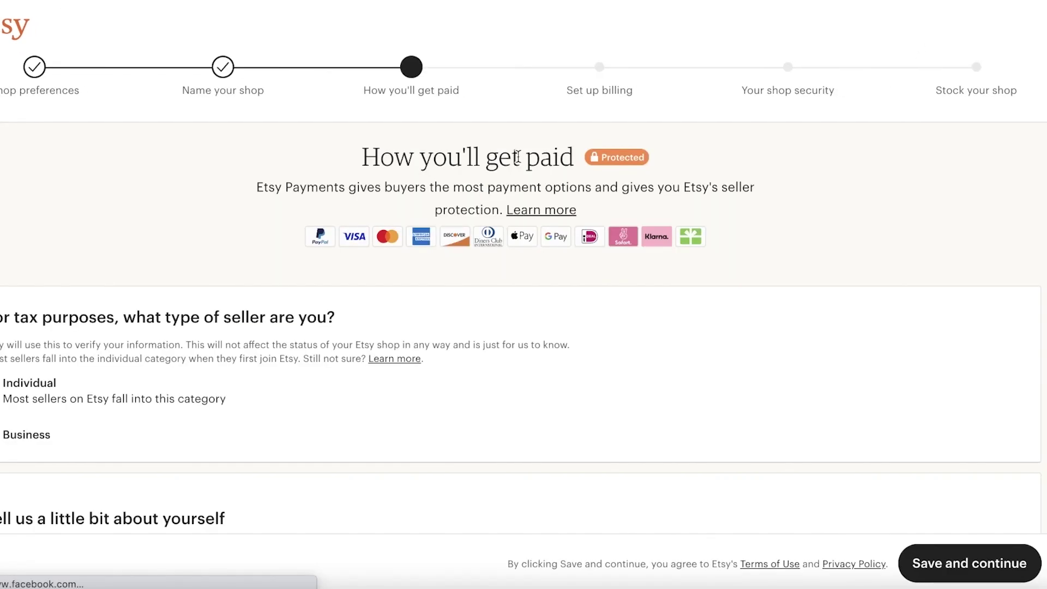
{"action": "scroll", "coordinate": [374, 180], "scroll_direction": "down", "scroll_amount": 7}
{"action": "scroll", "coordinate": [146, 253], "scroll_direction": "up", "scroll_amount": 4}
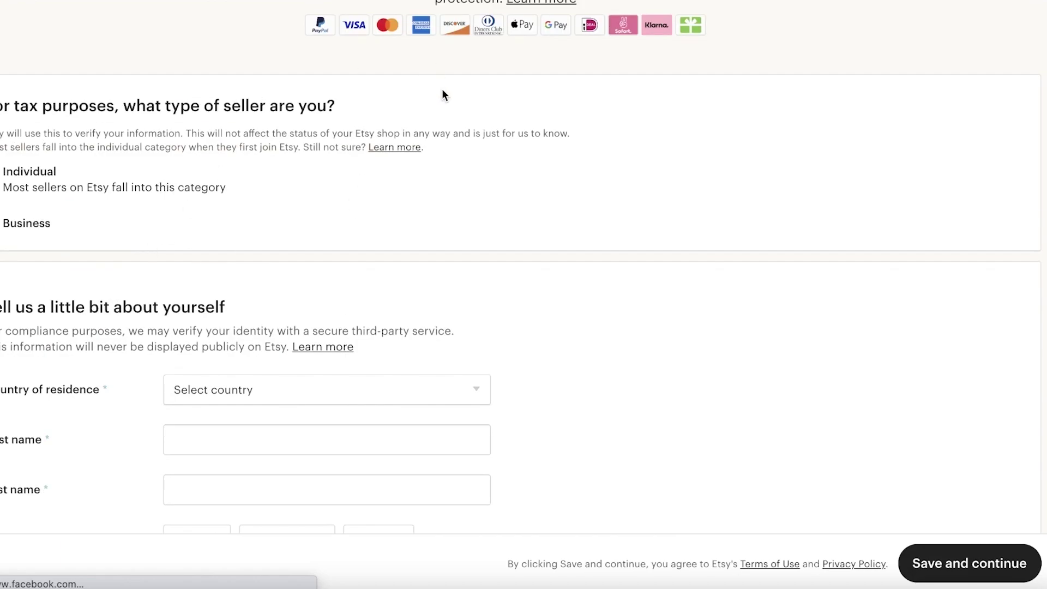
{"action": "scroll", "coordinate": [443, 94], "scroll_direction": "up", "scroll_amount": 4}
{"action": "scroll", "coordinate": [33, 170], "scroll_direction": "down", "scroll_amount": 3}
{"action": "scroll", "coordinate": [434, 52], "scroll_direction": "up", "scroll_amount": 3}
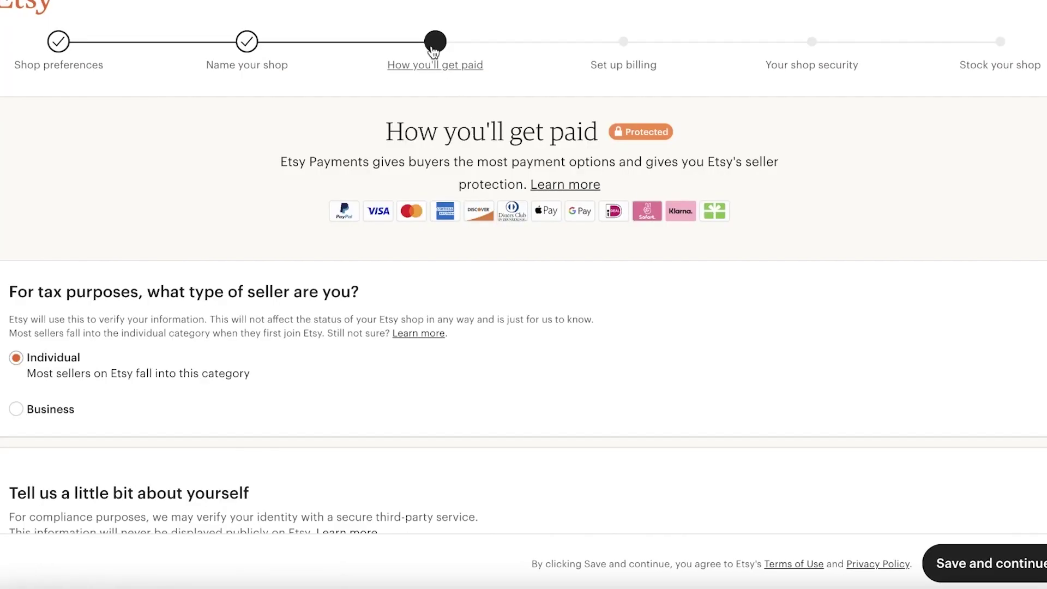
{"action": "scroll", "coordinate": [93, 144], "scroll_direction": "down", "scroll_amount": 7}
{"action": "scroll", "coordinate": [164, 164], "scroll_direction": "up", "scroll_amount": 4}
{"action": "scroll", "coordinate": [402, 215], "scroll_direction": "down", "scroll_amount": 7}
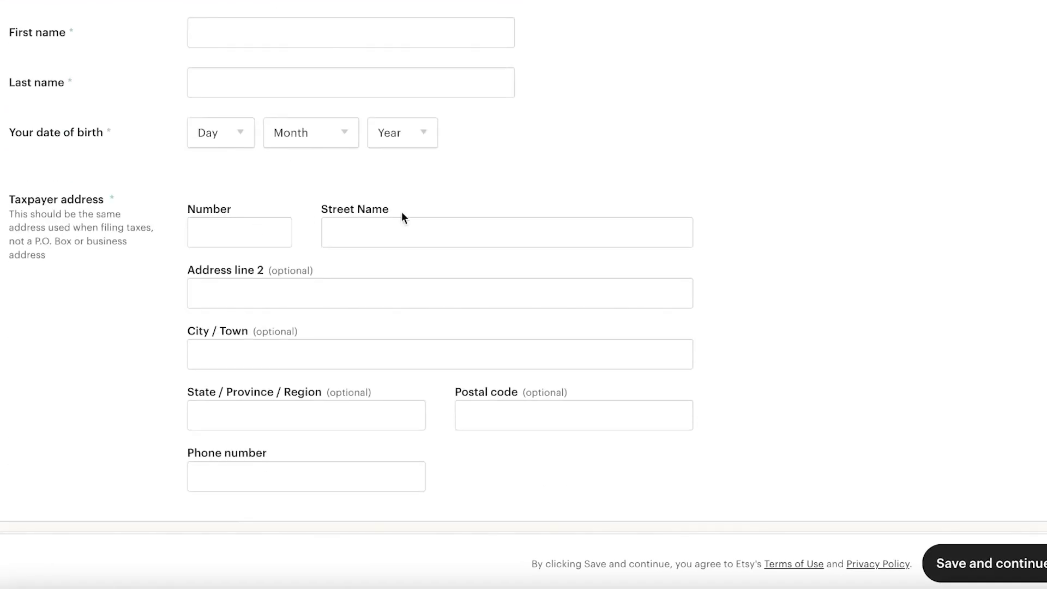
{"action": "scroll", "coordinate": [280, 181], "scroll_direction": "up", "scroll_amount": 8}
{"action": "scroll", "coordinate": [280, 182], "scroll_direction": "down", "scroll_amount": 10}
{"action": "scroll", "coordinate": [278, 173], "scroll_direction": "up", "scroll_amount": 10}
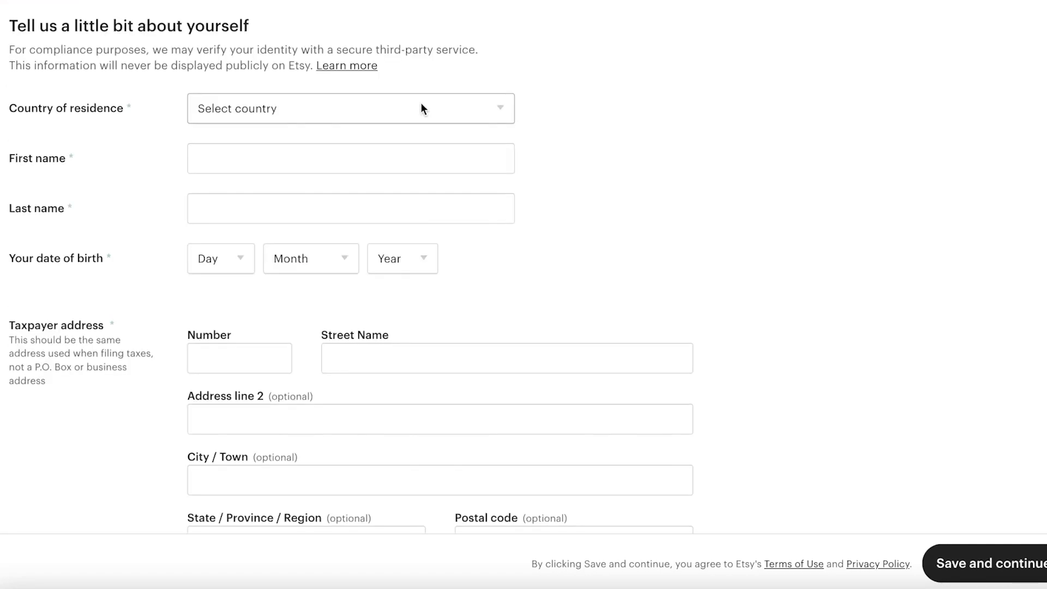
{"action": "scroll", "coordinate": [429, 101], "scroll_direction": "down", "scroll_amount": 10}
{"action": "scroll", "coordinate": [453, 136], "scroll_direction": "up", "scroll_amount": 14}
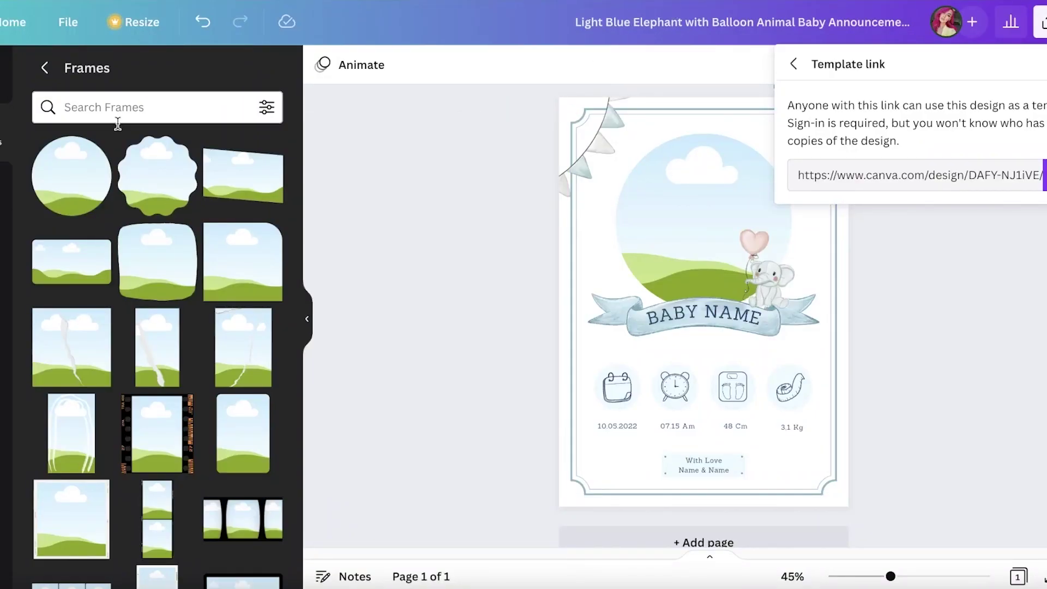
{"action": "left_click", "coordinate": [567, 212]}
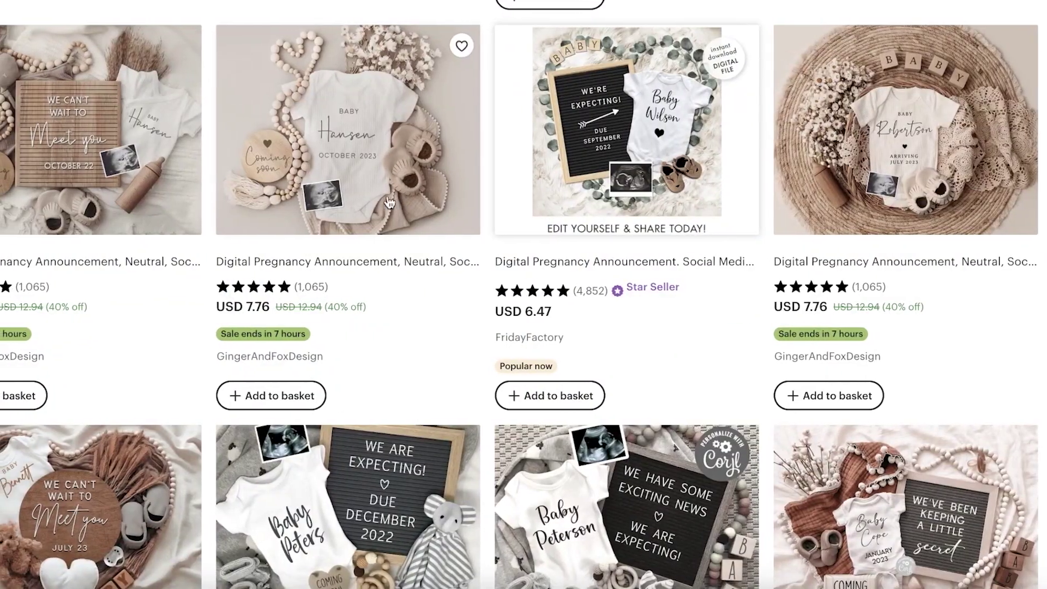
{"action": "scroll", "coordinate": [398, 227], "scroll_direction": "up", "scroll_amount": 10}
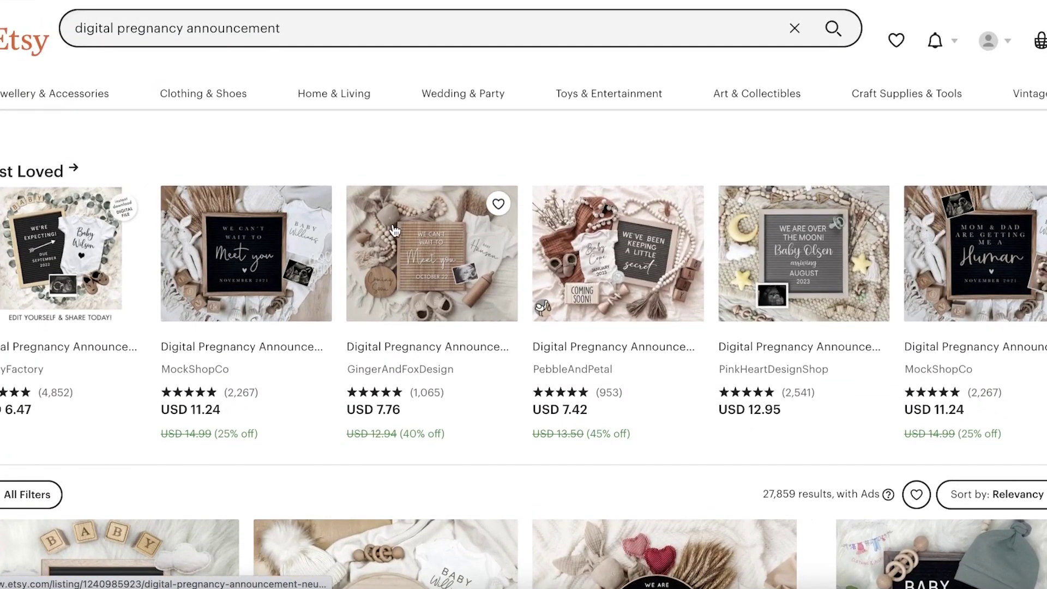
{"action": "scroll", "coordinate": [394, 229], "scroll_direction": "down", "scroll_amount": 8}
{"action": "scroll", "coordinate": [394, 229], "scroll_direction": "up", "scroll_amount": 8}
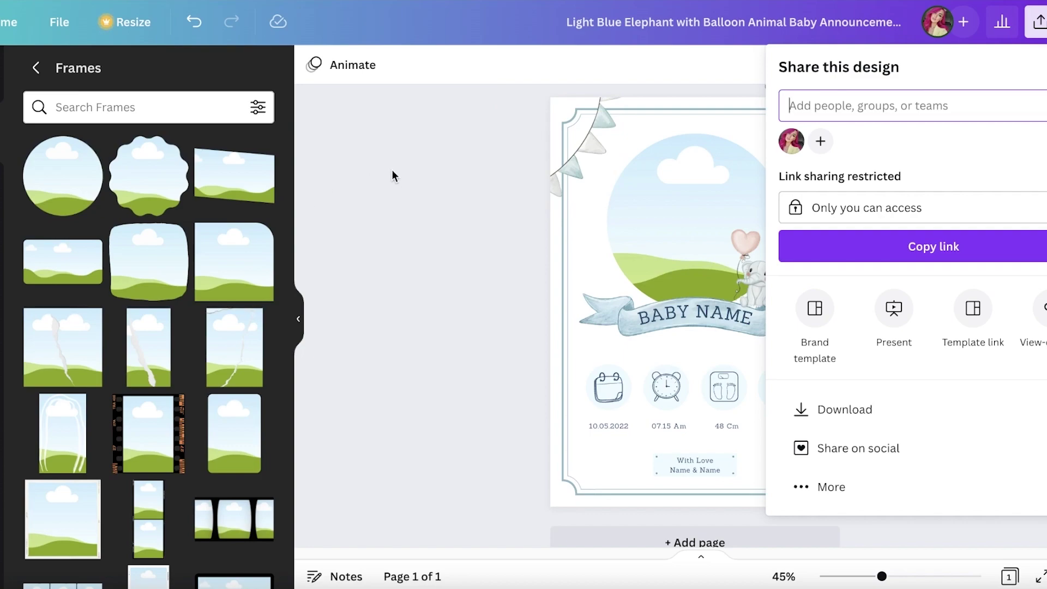
- Close the sharing options, briefly select the 3.1 Kg text, then select the design title
{"action": "left_click", "coordinate": [513, 180]}
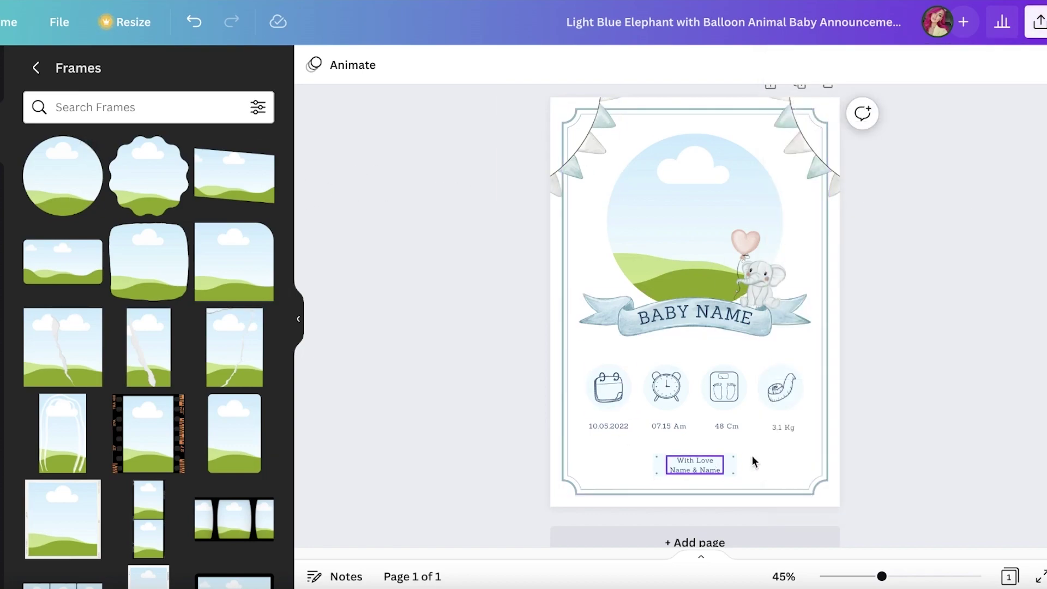
{"action": "left_click", "coordinate": [786, 427]}
{"action": "left_click", "coordinate": [940, 369]}
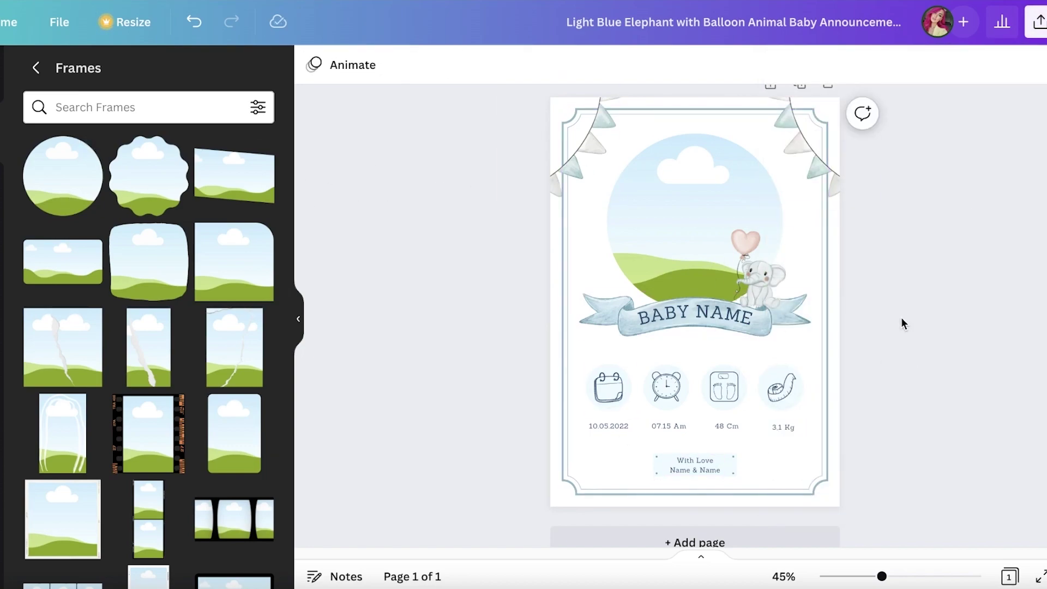
{"action": "left_click", "coordinate": [656, 34]}
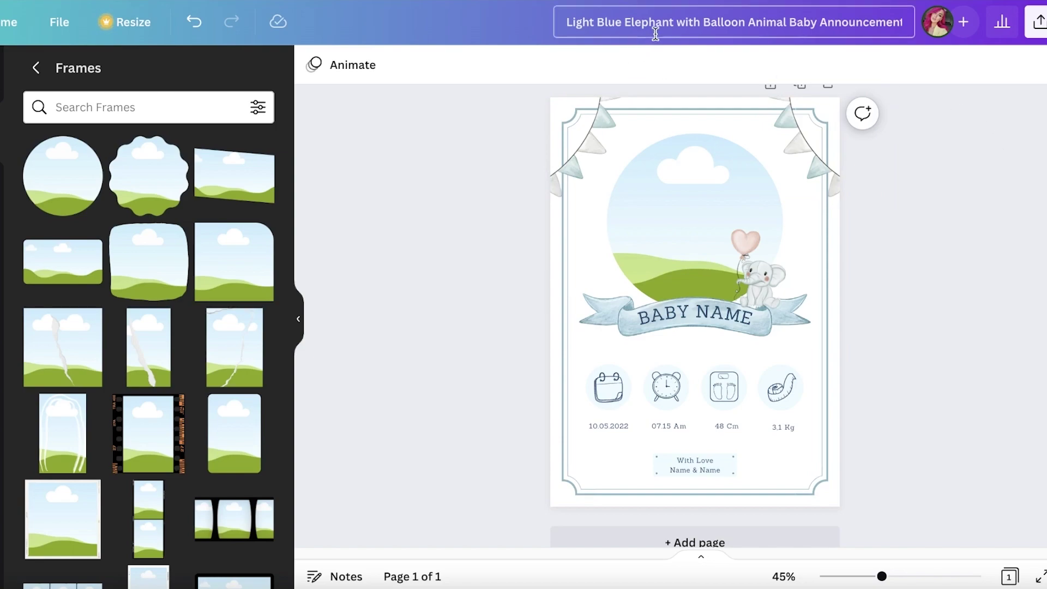